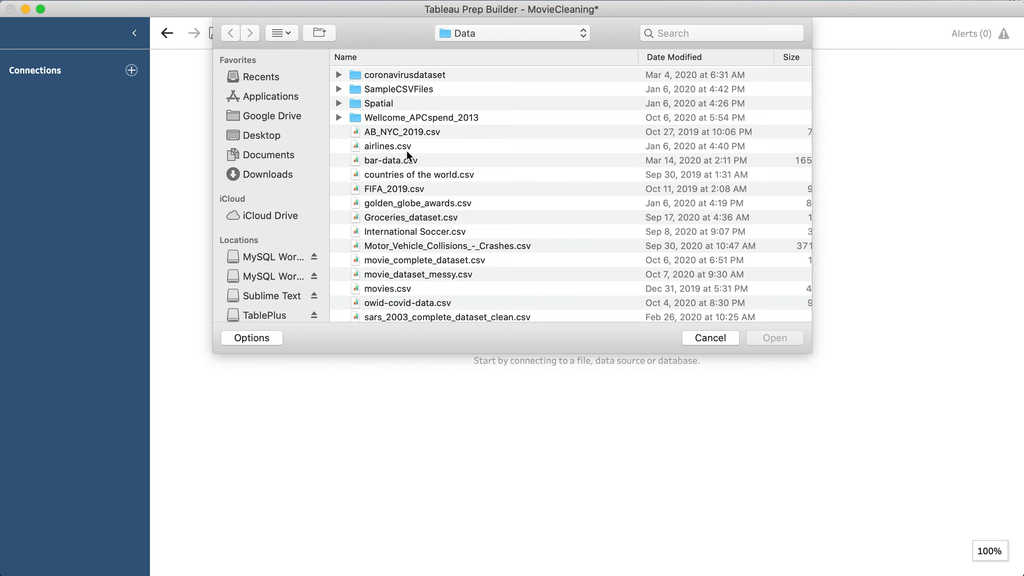
# Connect to movie_dataset_messy.csv and review its text options, character set, locale and refresh settings
pyautogui.doubleClick(402, 274)
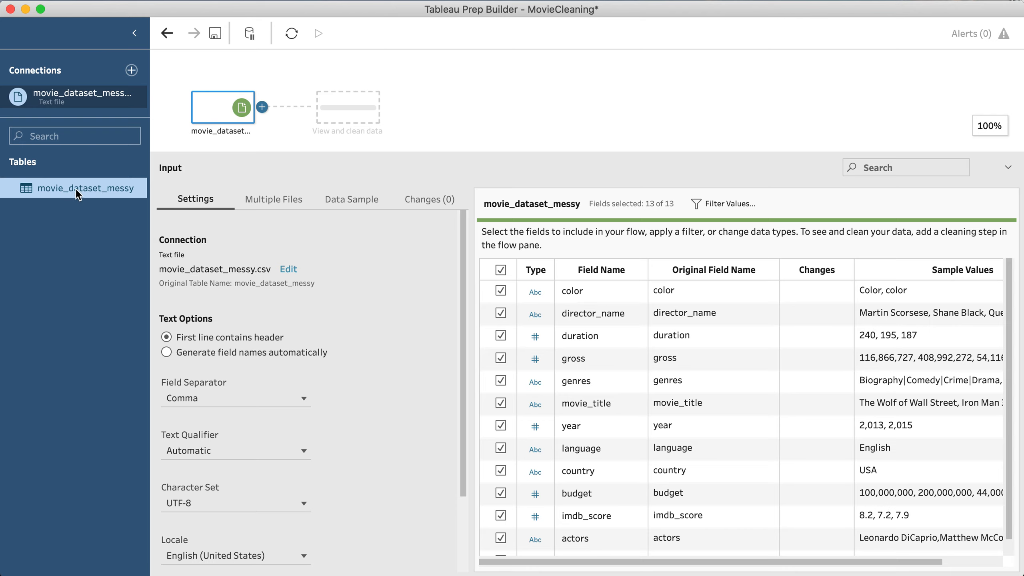
pyautogui.moveTo(75, 189)
pyautogui.mouseDown()
pyautogui.moveTo(241, 137)
pyautogui.moveTo(215, 135)
pyautogui.moveTo(266, 111)
pyautogui.moveTo(215, 108)
pyautogui.moveTo(260, 107)
pyautogui.moveTo(223, 133)
pyautogui.moveTo(220, 115)
pyautogui.moveTo(82, 194)
pyautogui.moveTo(69, 191)
pyautogui.mouseUp()
pyautogui.click(214, 500)
pyautogui.click(214, 500)
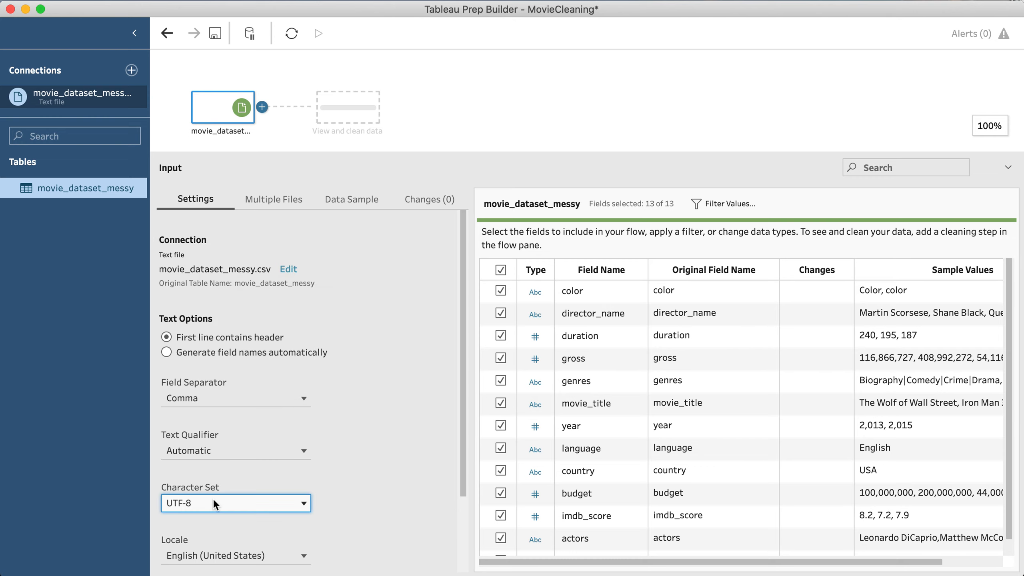
pyautogui.scroll(-3, 230, 484)
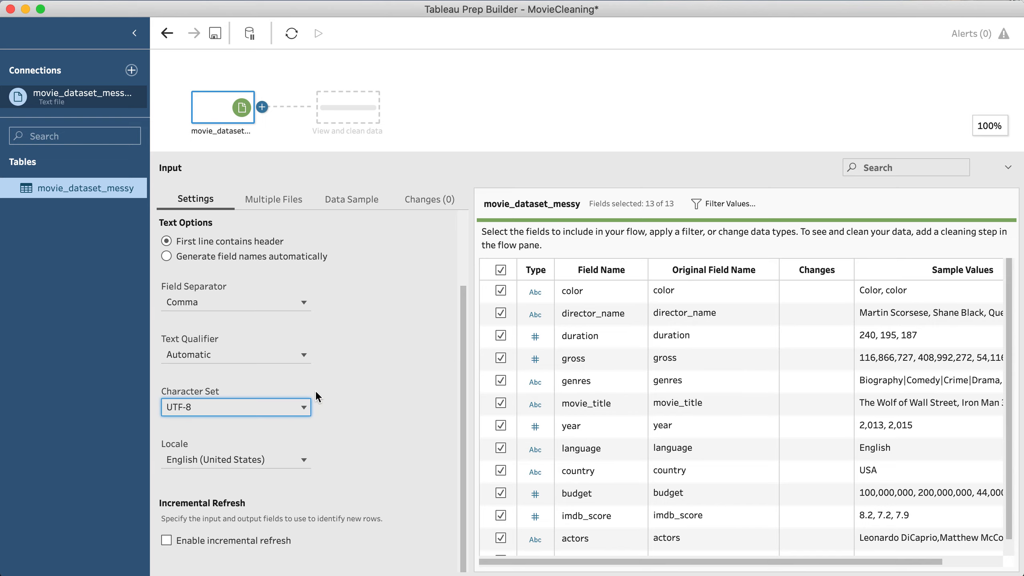
pyautogui.scroll(3, 318, 387)
pyautogui.scroll(1, 318, 387)
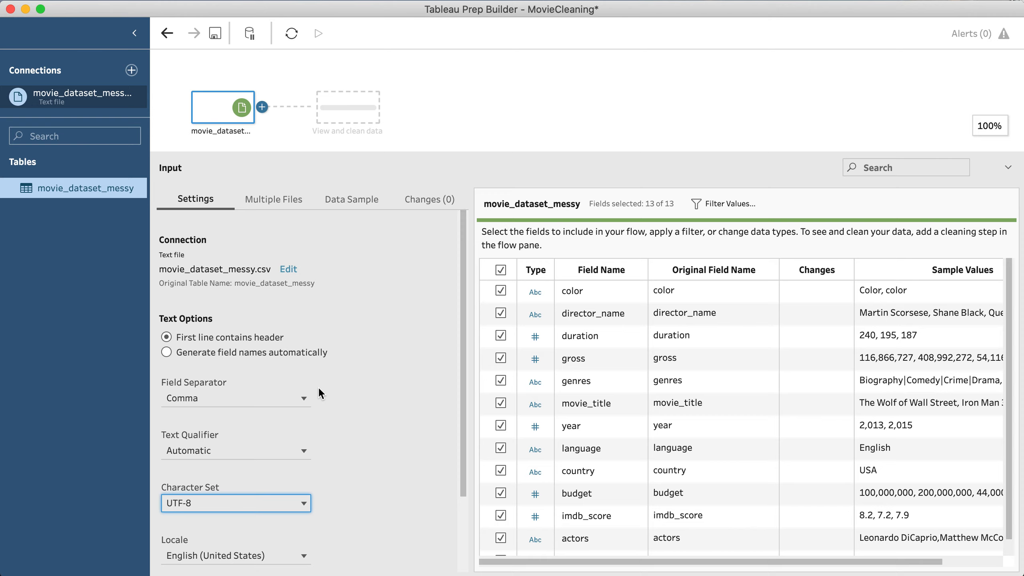
# Try the wildcard union option for combining multiple files, restoring the single table choice
pyautogui.click(280, 200)
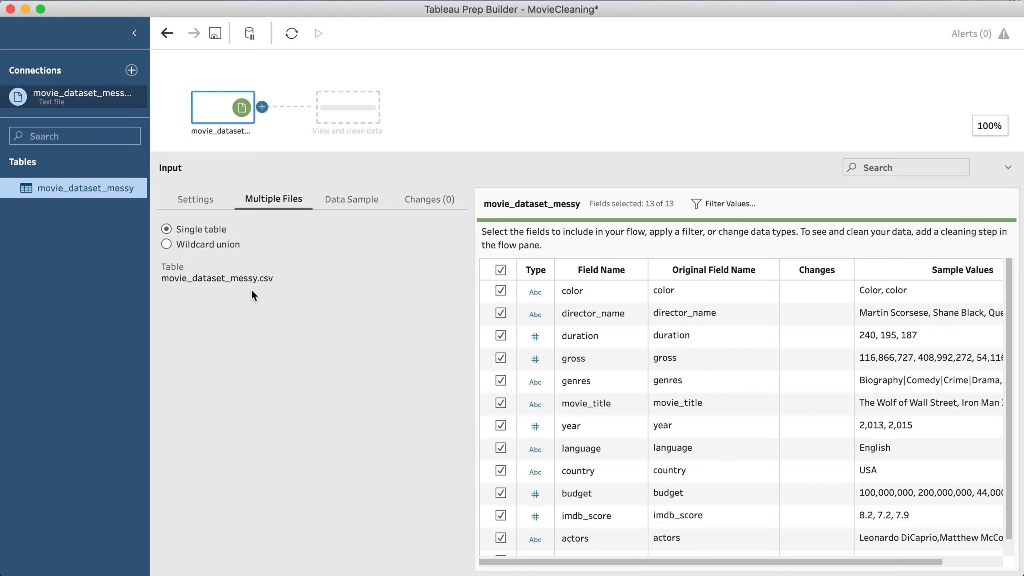
pyautogui.click(167, 243)
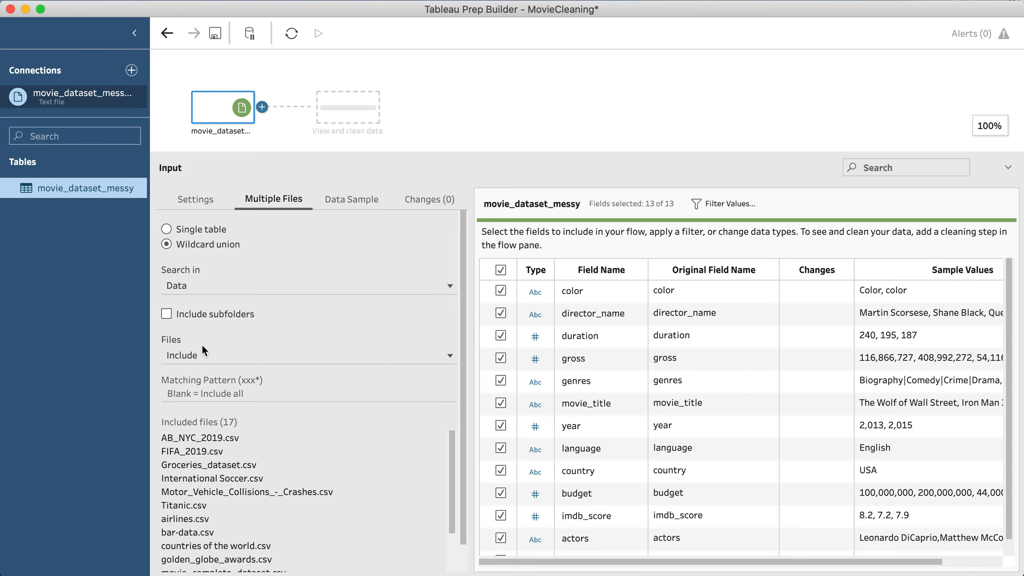
pyautogui.click(189, 227)
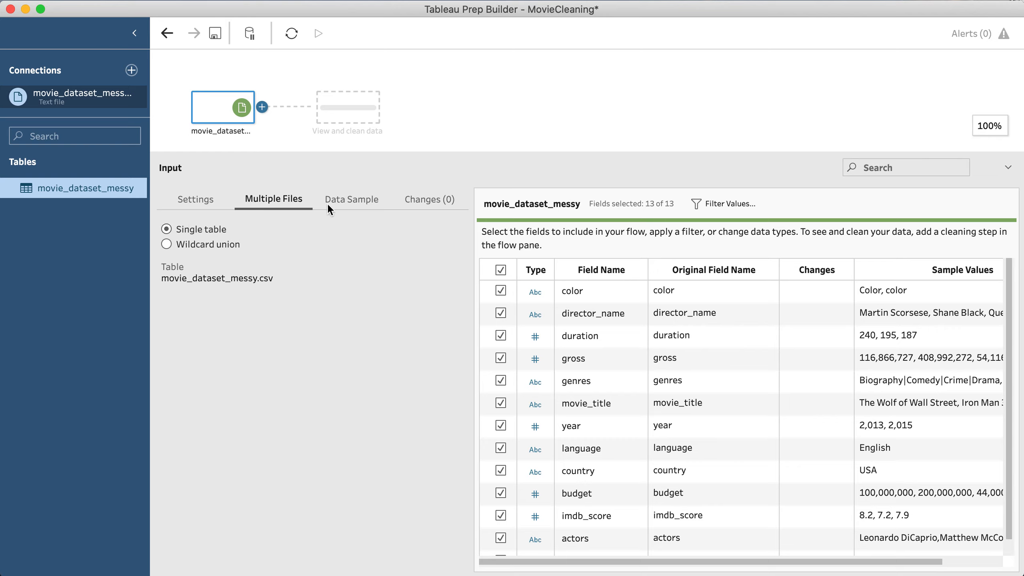
# Set the input's data sample to use all data and show its list of changes
pyautogui.click(350, 198)
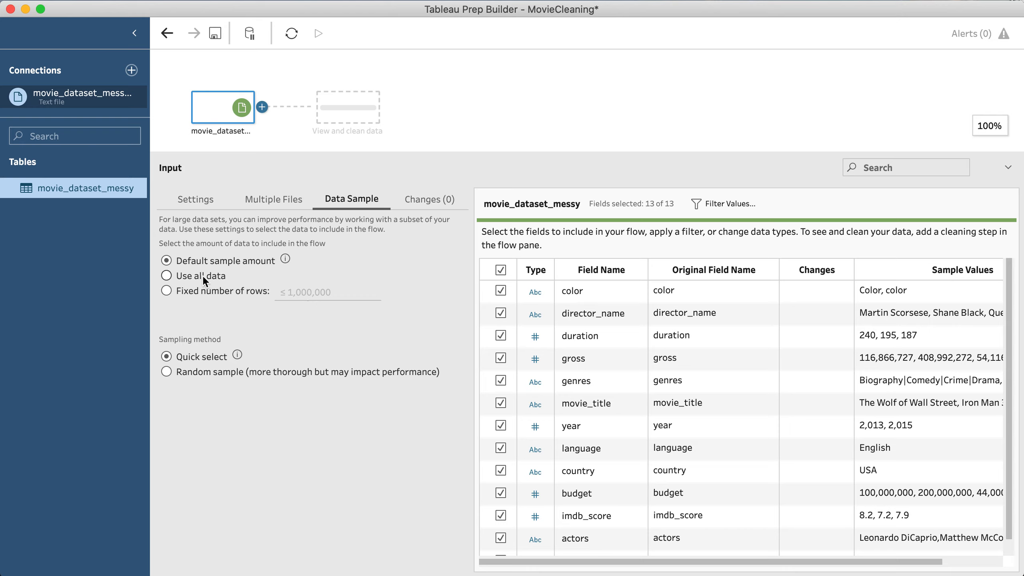
pyautogui.click(217, 277)
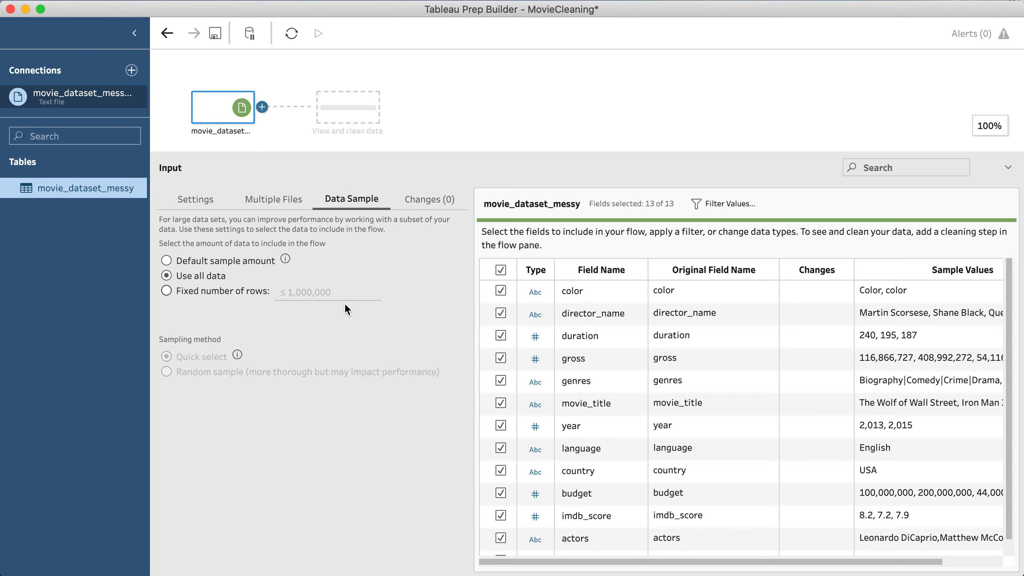
pyautogui.click(429, 206)
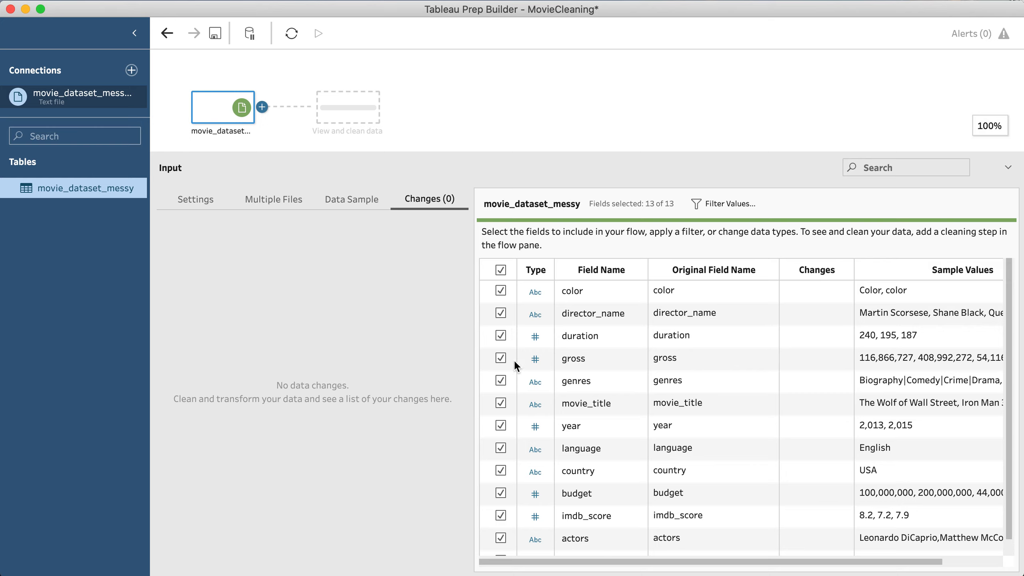
# Capitalize the first two field names of the input as Color and Director_name
pyautogui.scroll(-1, 512, 442)
pyautogui.scroll(1, 512, 437)
pyautogui.doubleClick(584, 289)
pyautogui.click(589, 290)
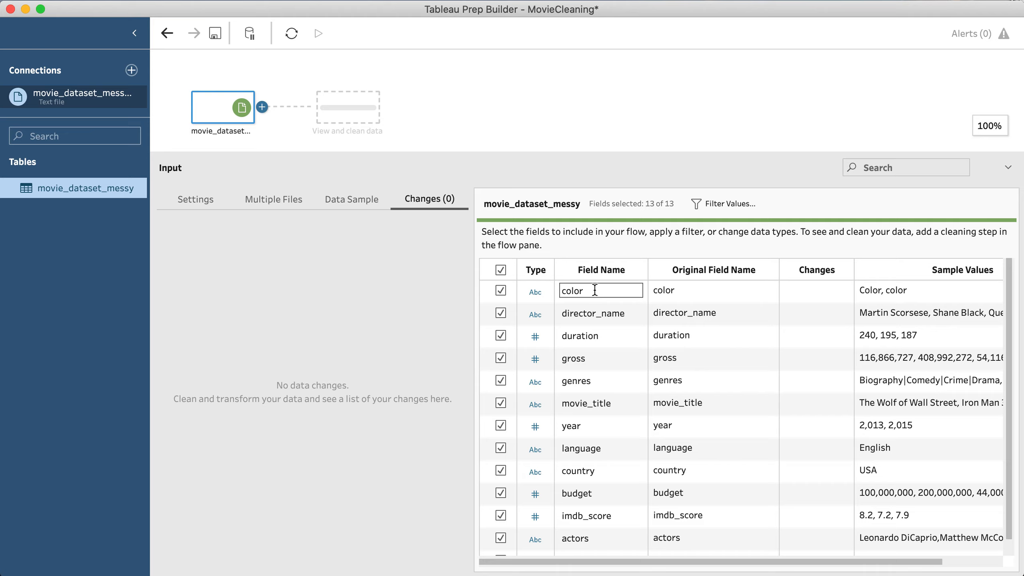
pyautogui.press('BackSpace')
pyautogui.write('C')
pyautogui.doubleClick(593, 313)
pyautogui.press('BackSpace')
pyautogui.write('D')
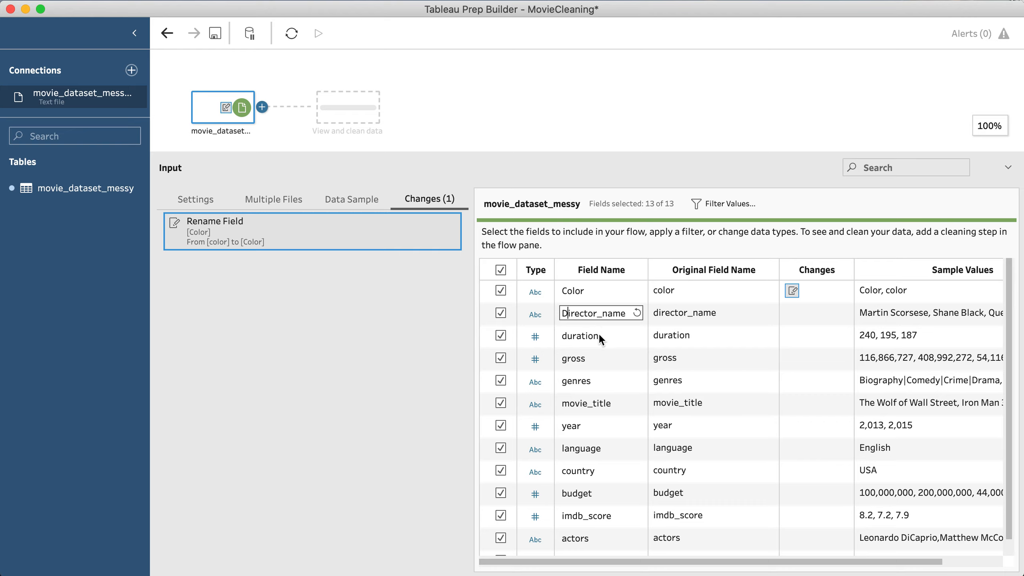
# Rename the duration field as Duration and the gross field as Gross
pyautogui.doubleClick(567, 338)
pyautogui.click(567, 338)
pyautogui.press('BackSpace')
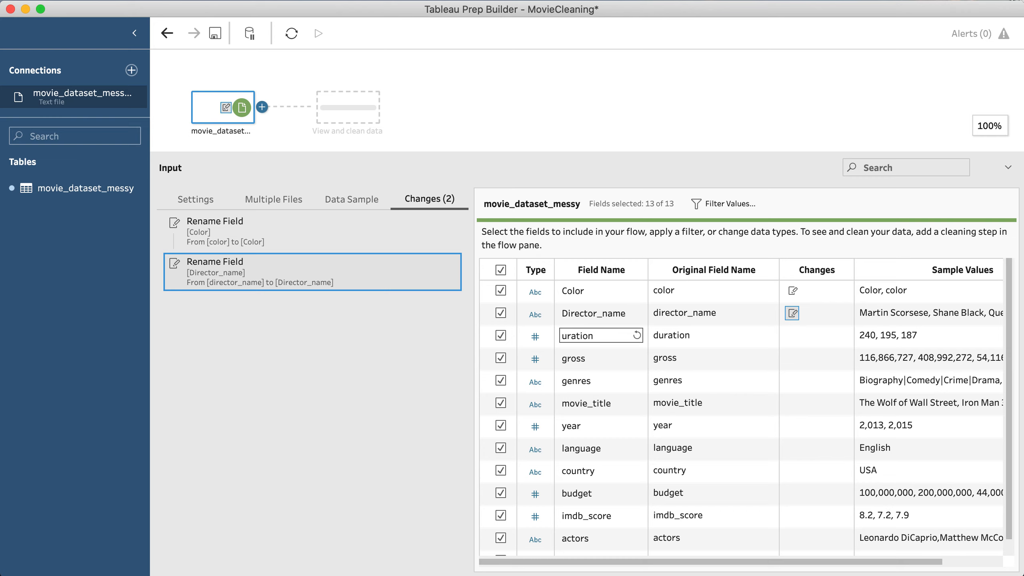
pyautogui.write('D')
pyautogui.doubleClick(572, 359)
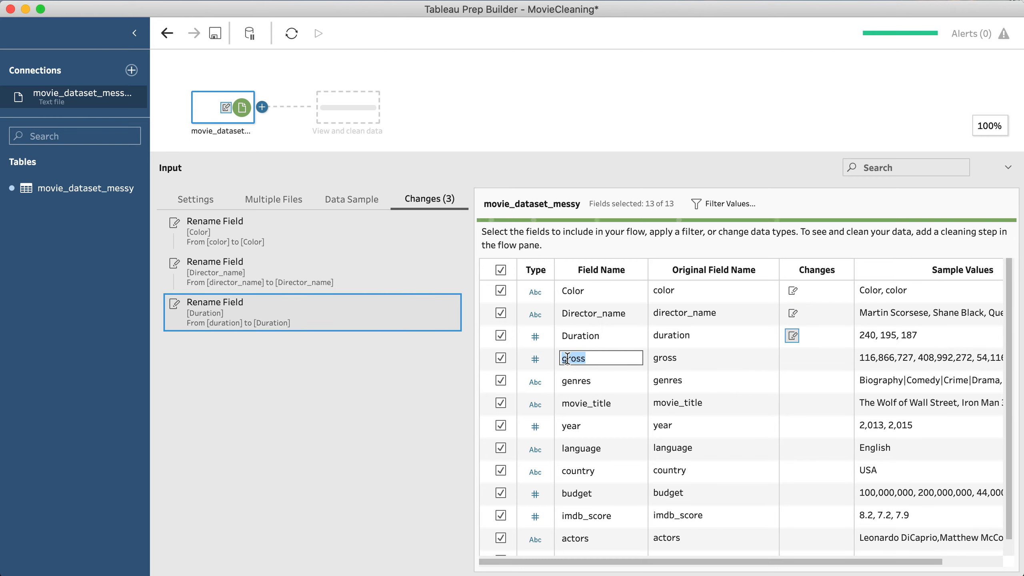
pyautogui.click(563, 358)
pyautogui.press('BackSpace')
pyautogui.write('G')
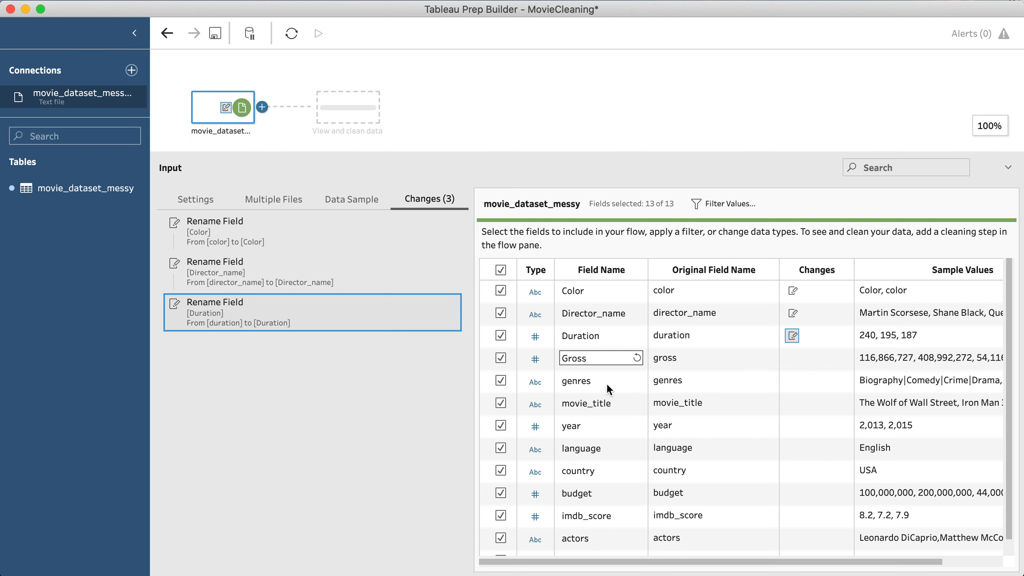
pyautogui.press('Return')
# Rename the genres field as Genres and the movie_title field as Movie_title
pyautogui.doubleClick(582, 382)
pyautogui.click(567, 381)
pyautogui.press('BackSpace')
pyautogui.write('G')
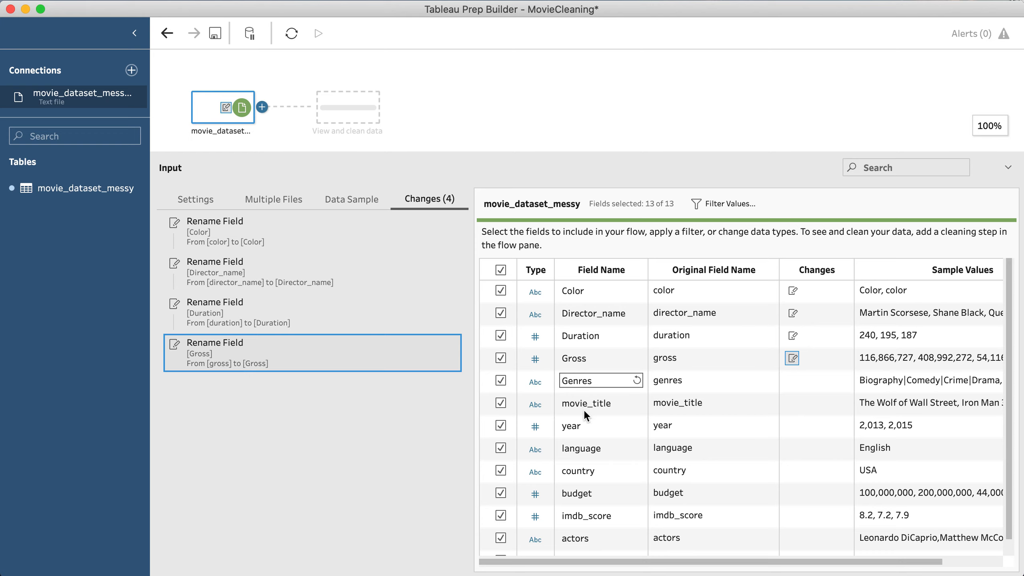
pyautogui.doubleClick(571, 405)
pyautogui.click(569, 403)
pyautogui.press('BackSpace')
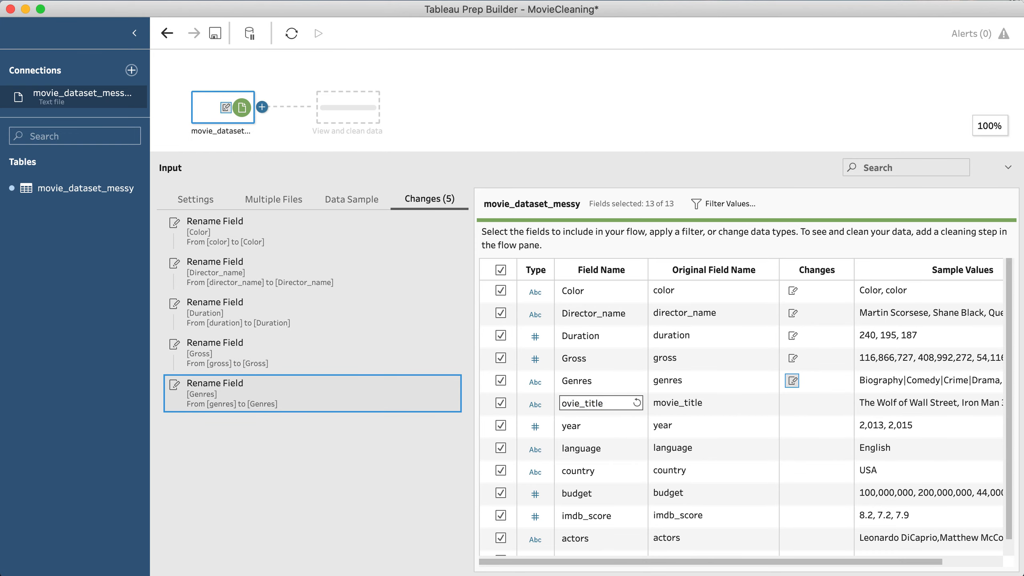
pyautogui.write('M')
# Rename the year field as Year and the language field as Language
pyautogui.doubleClick(579, 427)
pyautogui.click(568, 427)
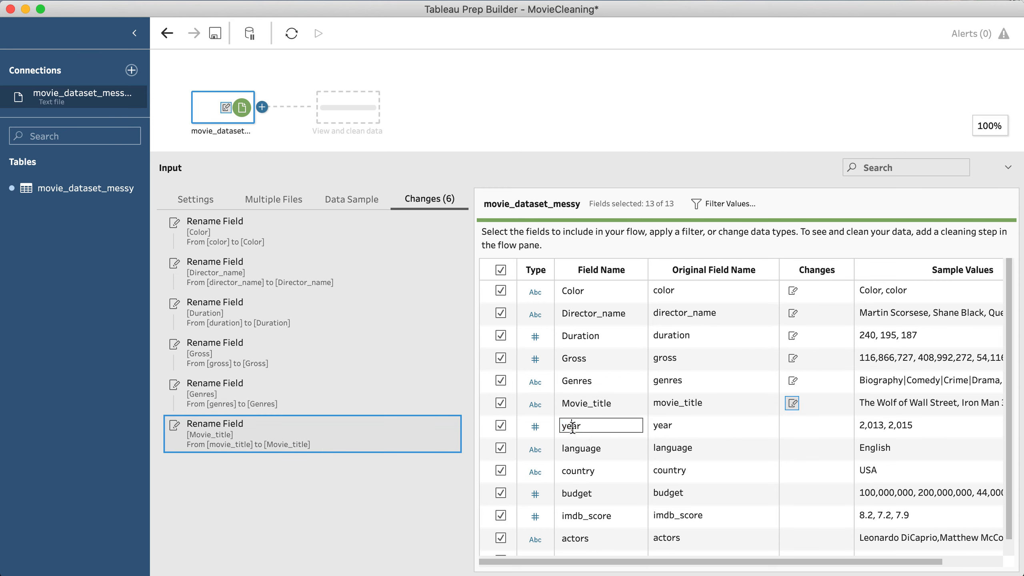
pyautogui.press('BackSpace')
pyautogui.write('Y')
pyautogui.doubleClick(576, 447)
pyautogui.click(566, 447)
pyautogui.press('BackSpace')
pyautogui.write('L')
# Rename the country field as Country and the budget field as Budget
pyautogui.doubleClick(577, 471)
pyautogui.click(568, 471)
pyautogui.press('BackSpace')
pyautogui.write('C')
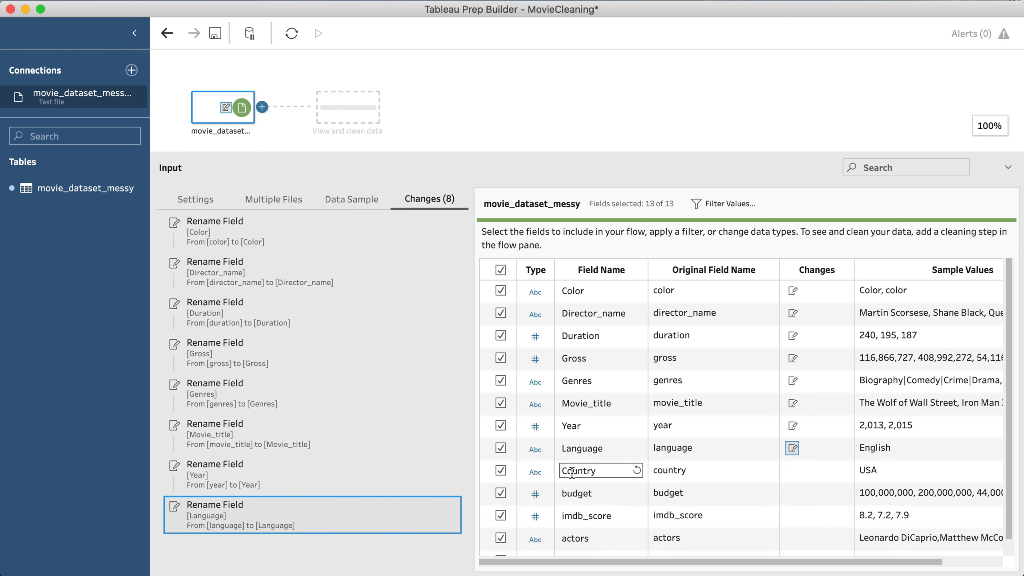
pyautogui.scroll(-1, 569, 474)
pyautogui.doubleClick(570, 476)
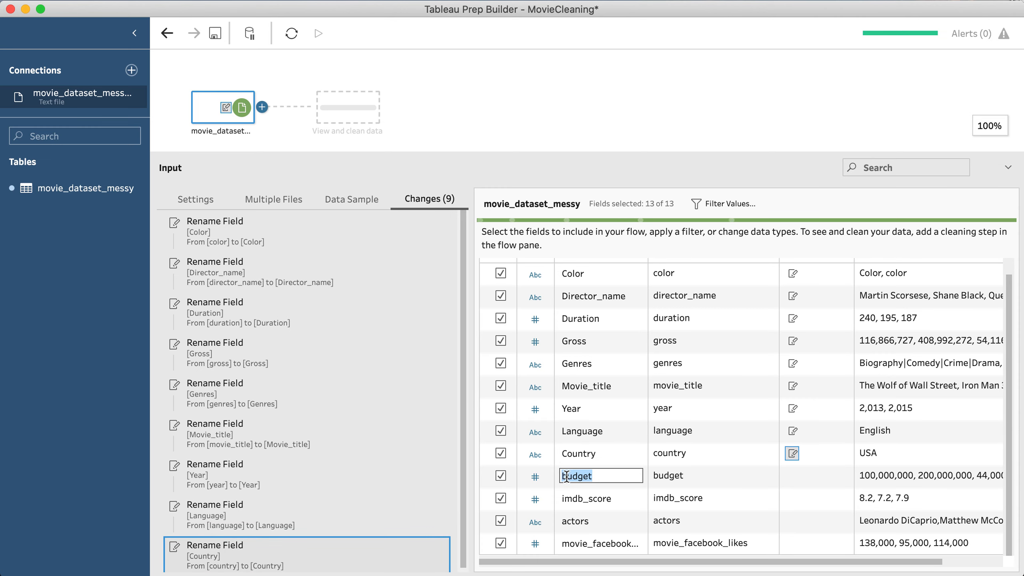
pyautogui.click(567, 476)
pyautogui.press('BackSpace')
pyautogui.write('B')
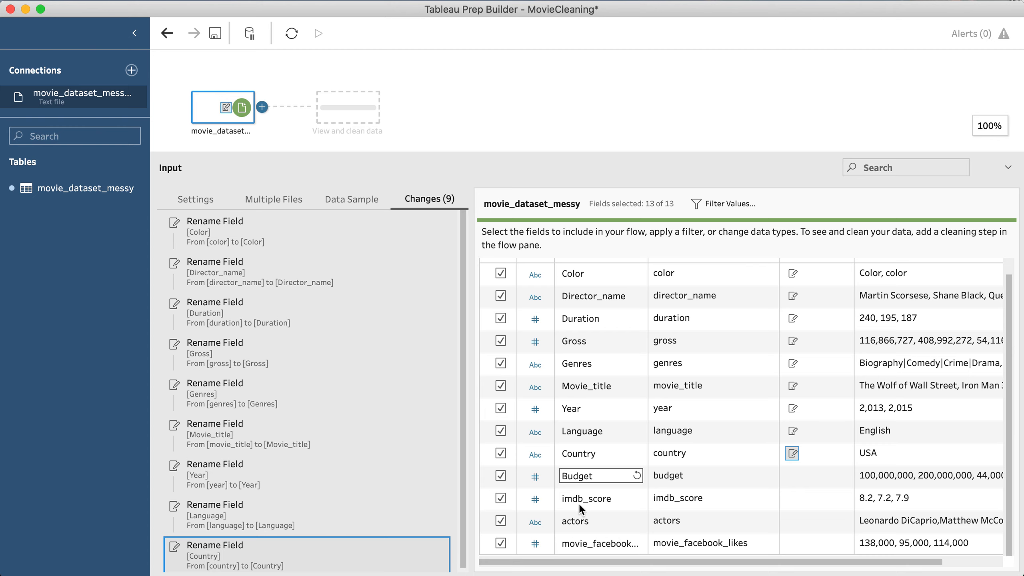
# Rename the imdb_score field as Imdb_score and the actors field as Actors
pyautogui.doubleClick(568, 497)
pyautogui.click(567, 497)
pyautogui.press('BackSpace')
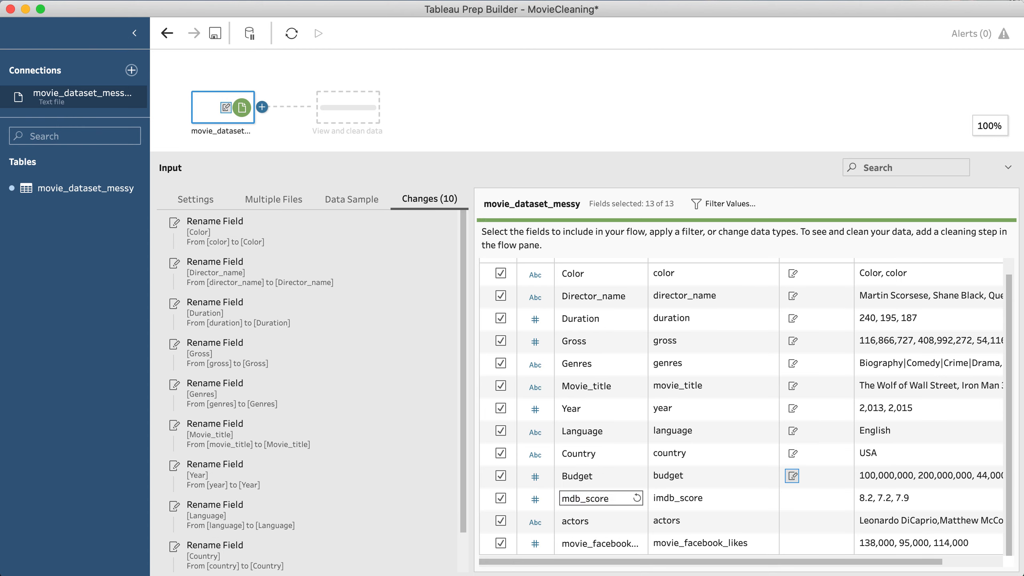
pyautogui.write('I')
pyautogui.doubleClick(581, 521)
pyautogui.click(568, 520)
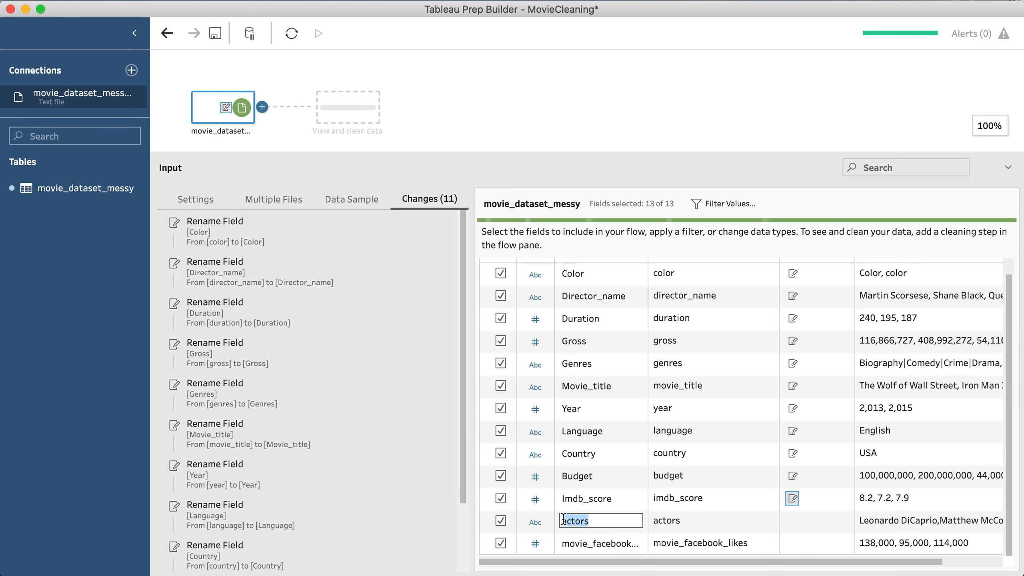
pyautogui.press('BackSpace')
pyautogui.write('A')
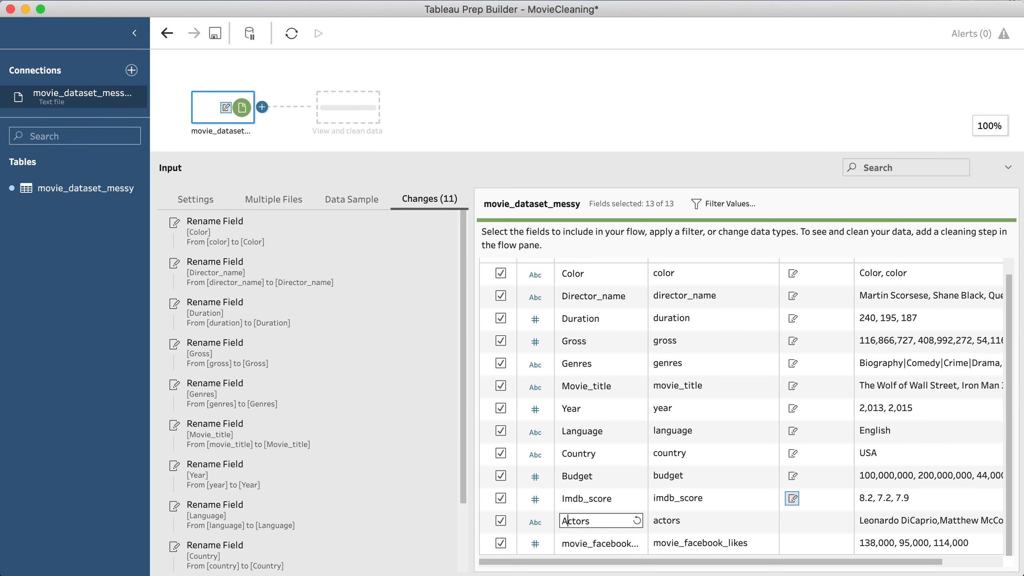
# Rename the last field, movie_facebook_likes, as Movie_facebook_likes
pyautogui.doubleClick(585, 543)
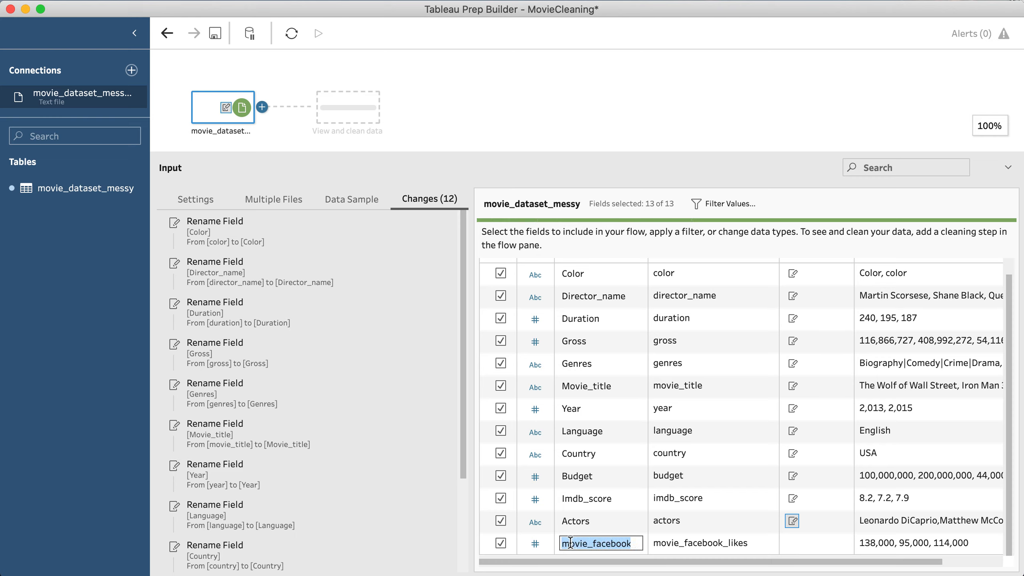
pyautogui.click(569, 542)
pyautogui.press('BackSpace')
pyautogui.write('M')
pyautogui.press('Return')
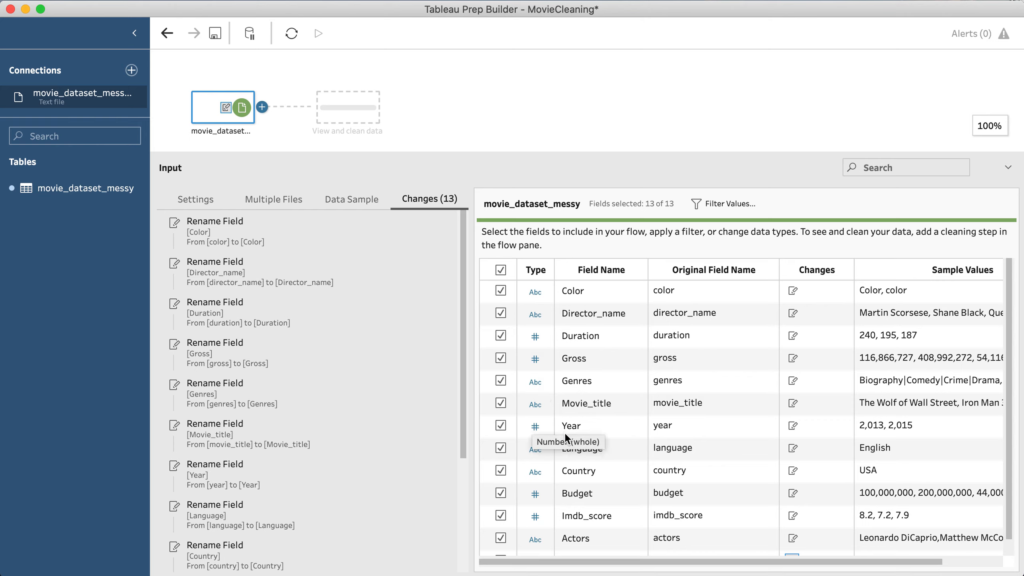
# Check the renamed fields and add a Clean Step after the movie_dataset_messy input
pyautogui.scroll(-1, 567, 448)
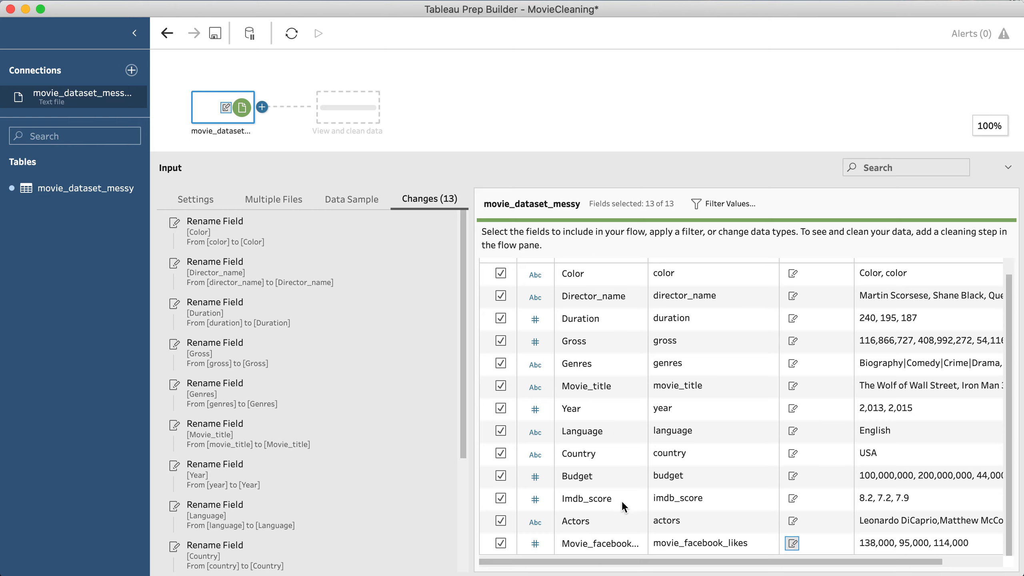
pyautogui.scroll(2, 616, 276)
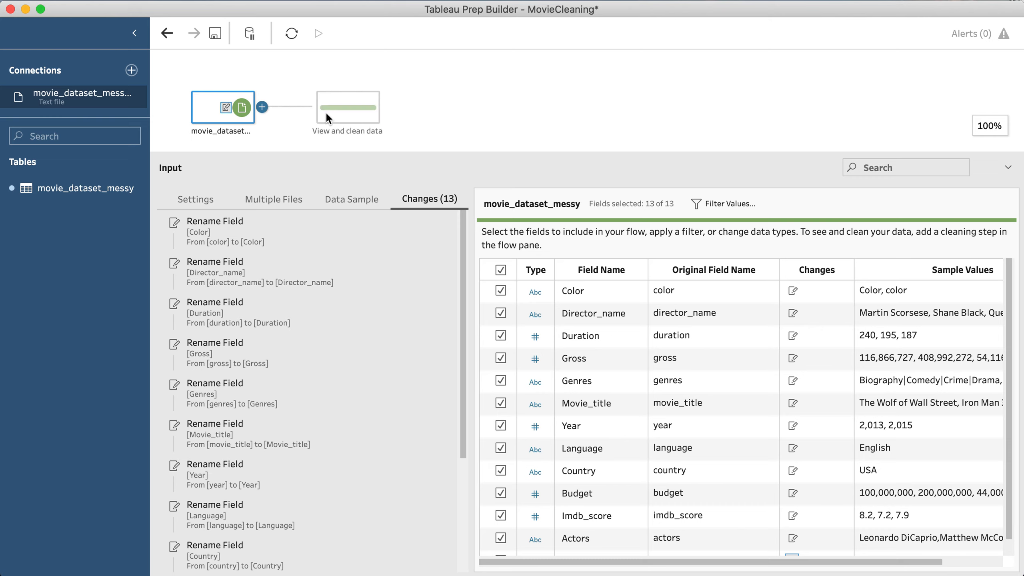
pyautogui.click(263, 107)
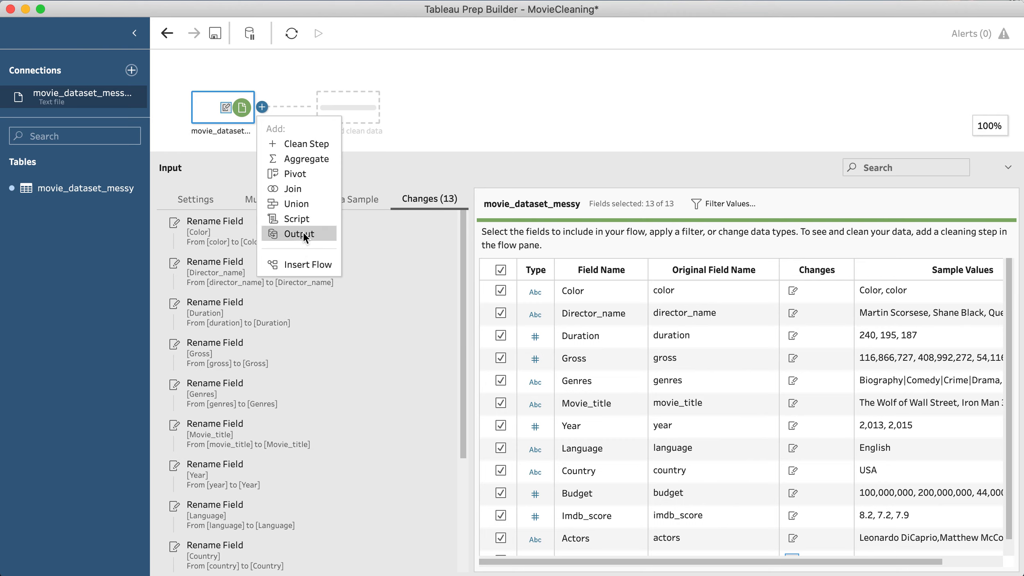
pyautogui.click(307, 144)
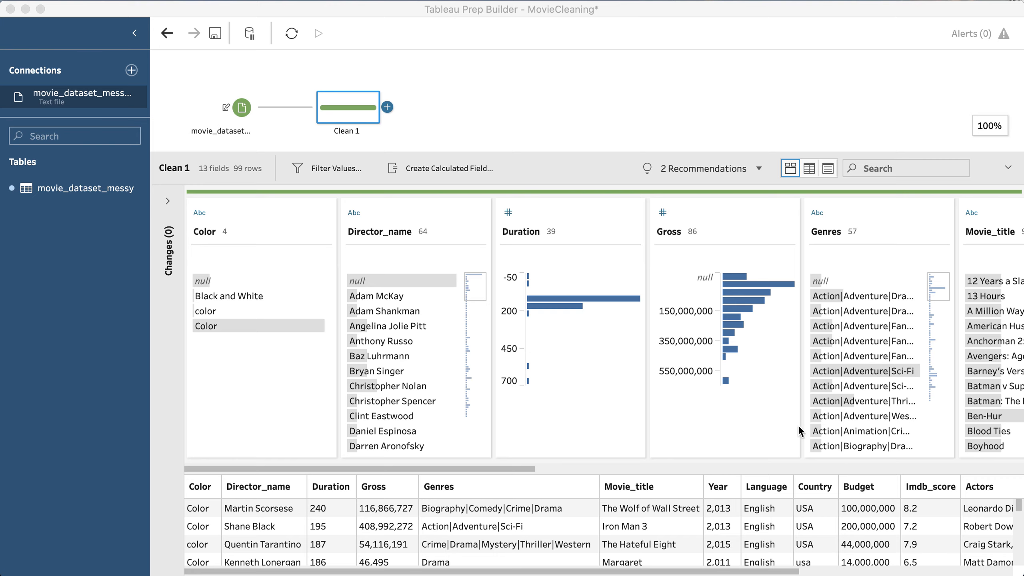
# Examine the cleaning step's data as a row grid and as a field list, ending in the profile view
pyautogui.click(812, 170)
pyautogui.click(809, 168)
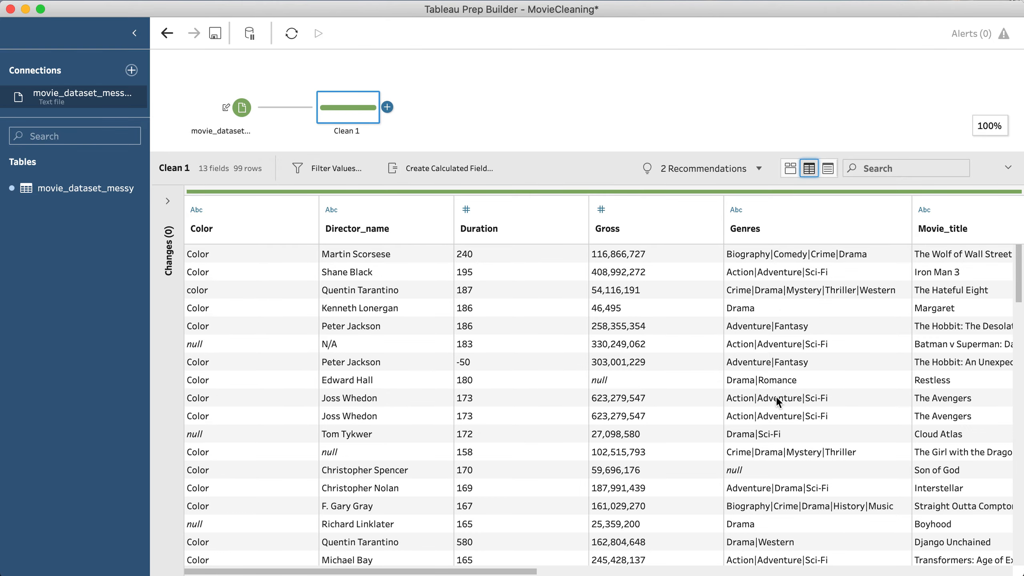
pyautogui.scroll(-5, 771, 409)
pyautogui.scroll(3, 770, 410)
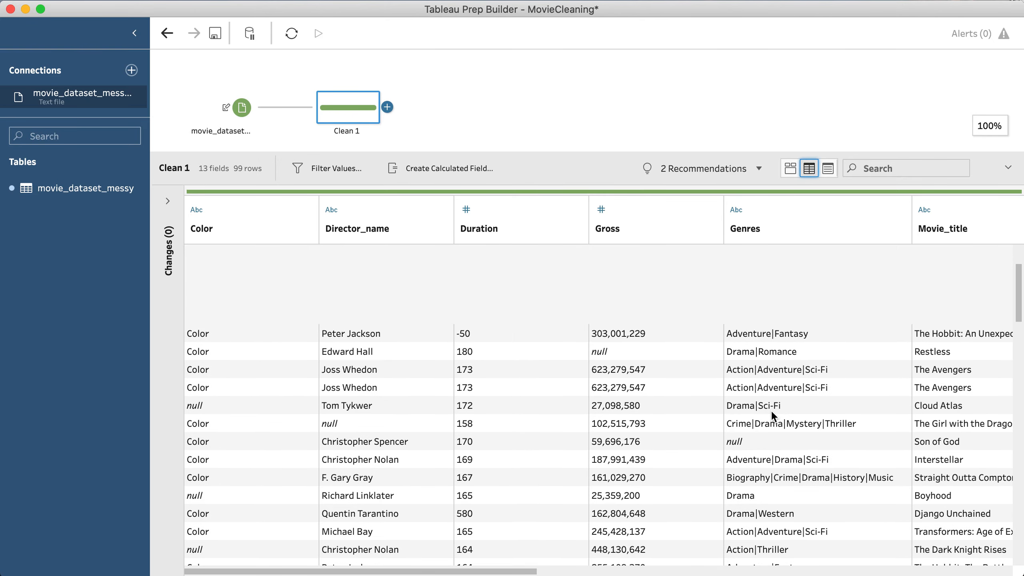
pyautogui.click(832, 167)
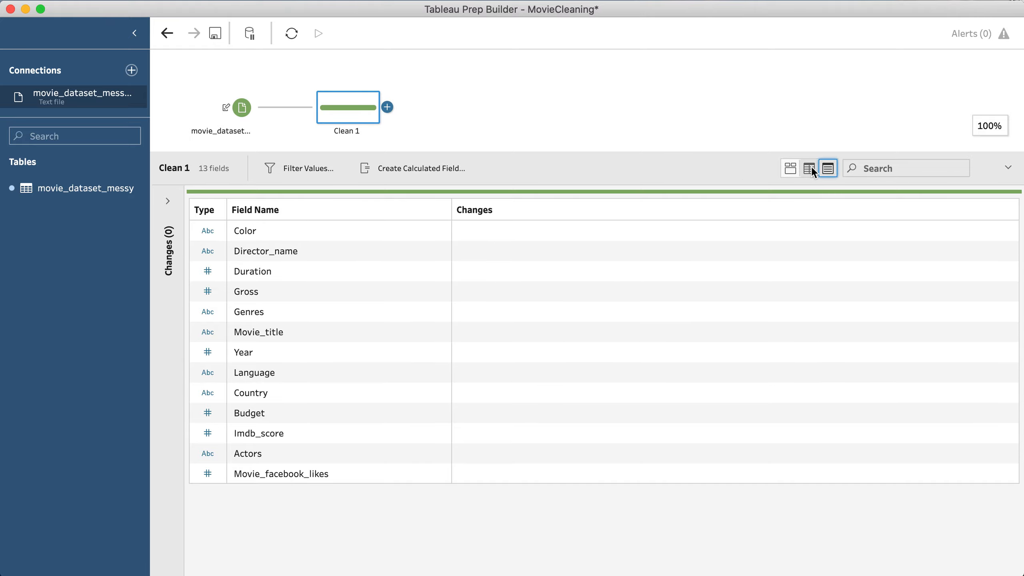
pyautogui.click(791, 169)
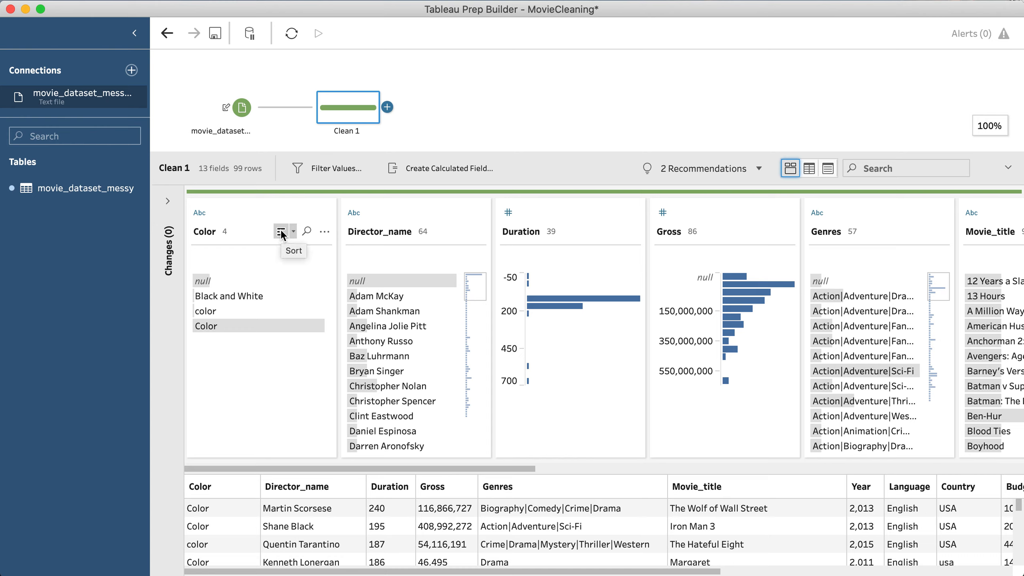
pyautogui.click(326, 234)
pyautogui.moveTo(332, 256)
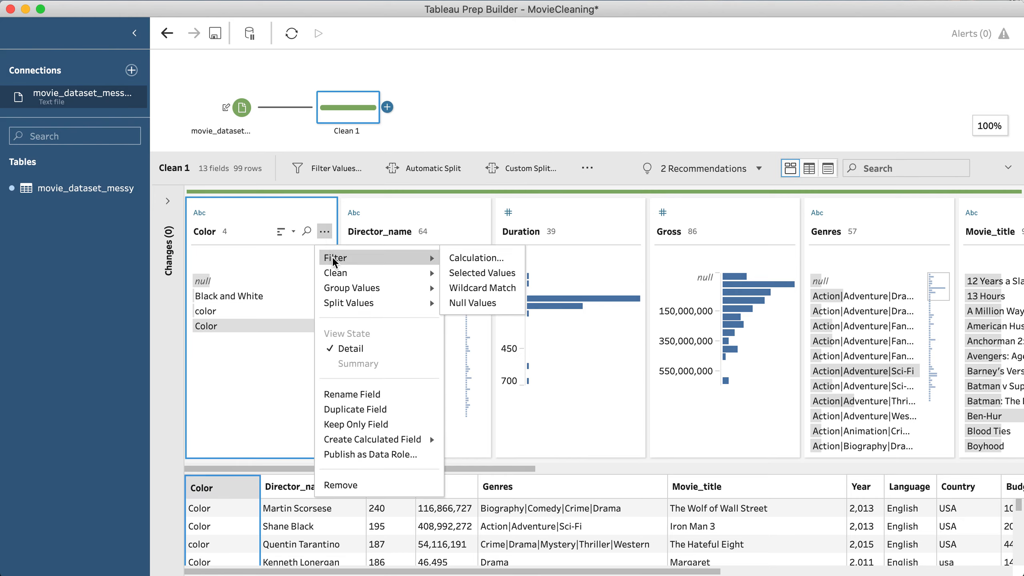
pyautogui.moveTo(357, 288)
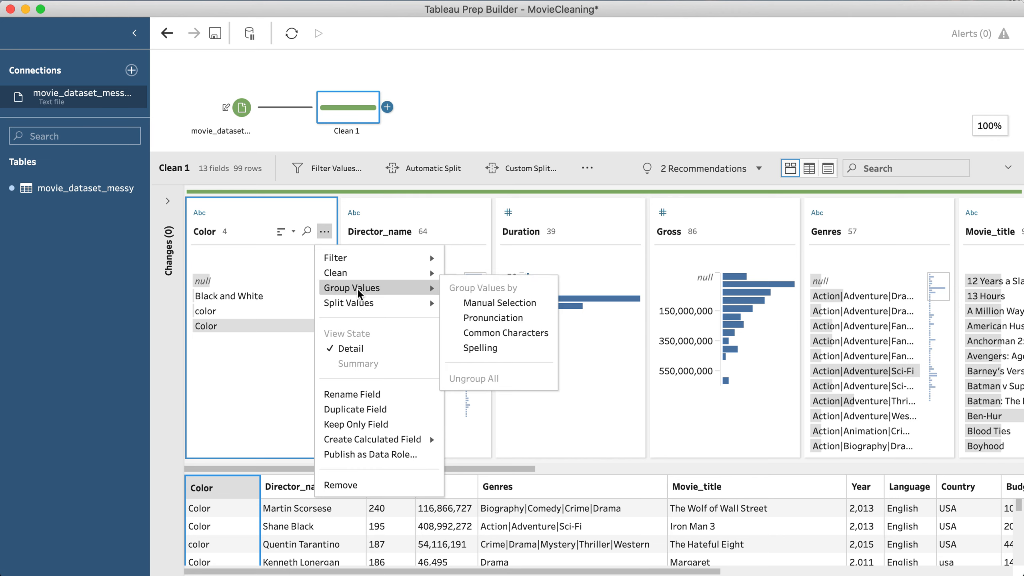
pyautogui.click(278, 362)
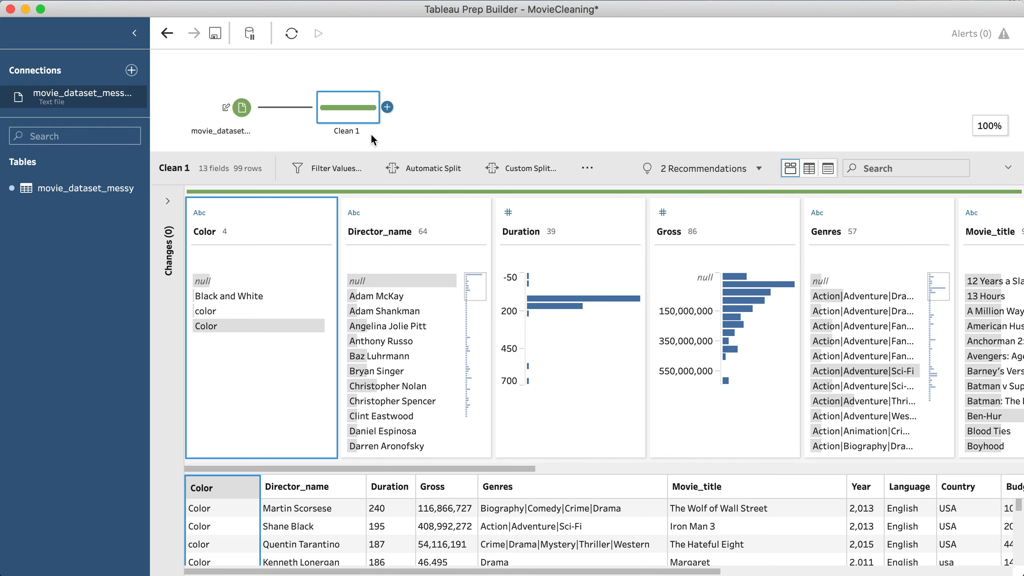
# Rename the Clean 1 step as MovieCleaning and look at its data role recommendations
pyautogui.doubleClick(345, 130)
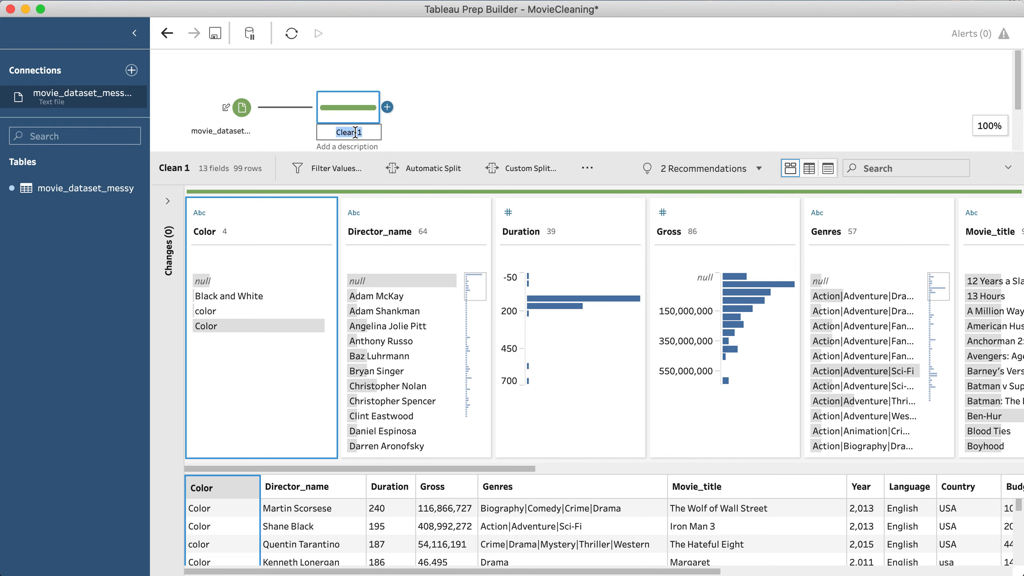
pyautogui.write('MovieCleaning')
pyautogui.press('Return')
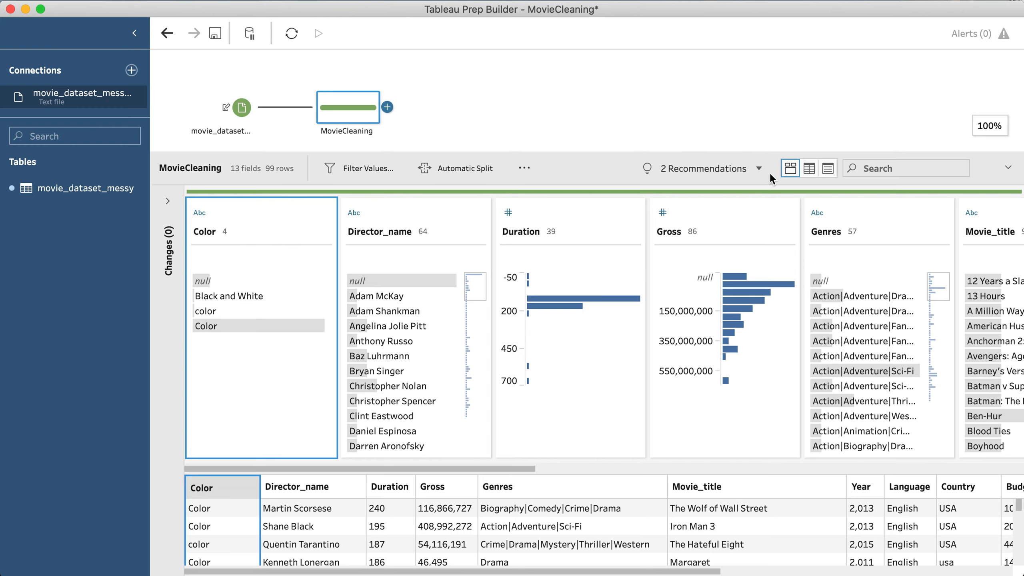
pyautogui.click(759, 170)
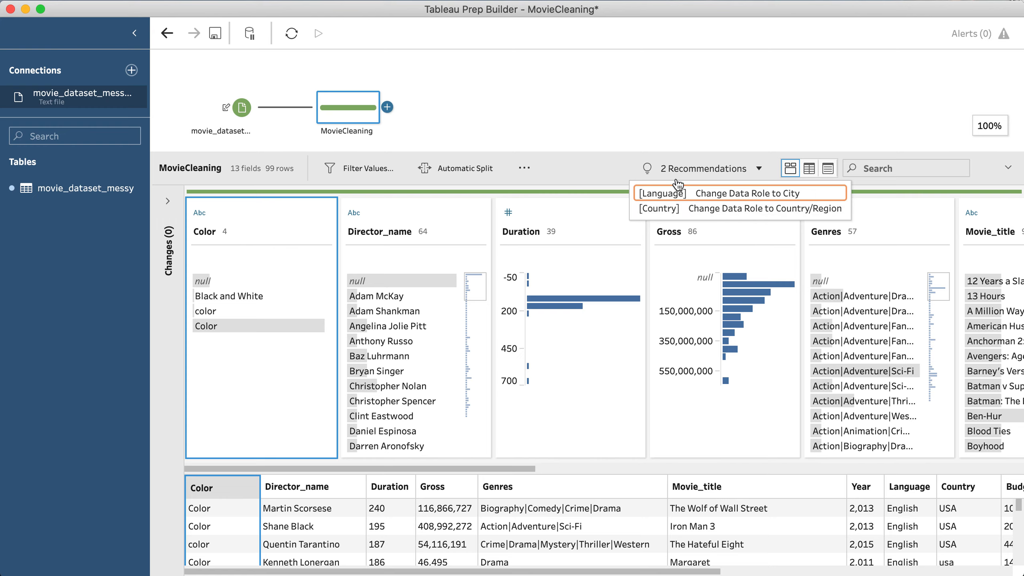
pyautogui.click(661, 169)
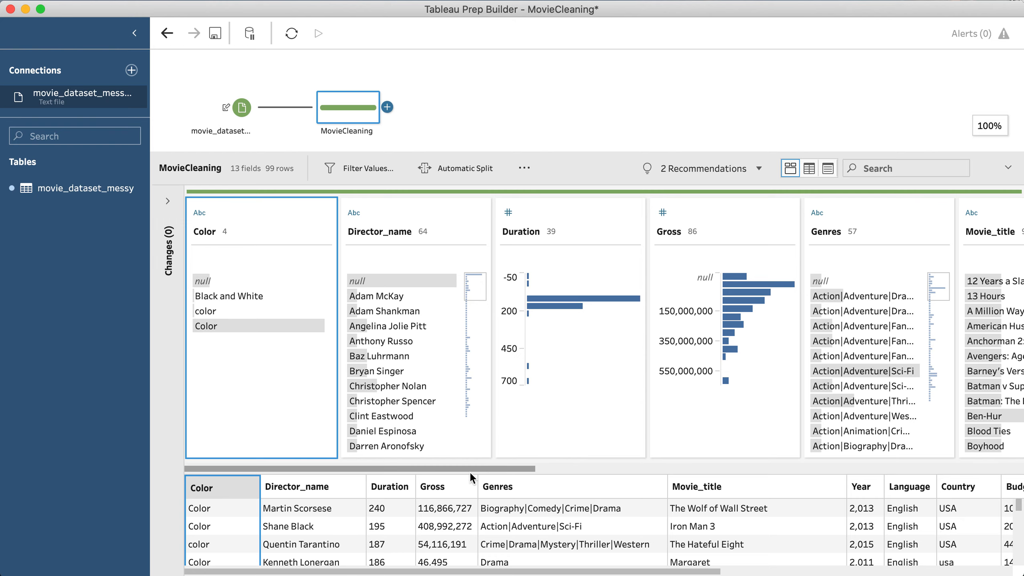
# Edit the lowercase value color in the Color field so that it reads Color
pyautogui.moveTo(413, 364)
pyautogui.moveTo(320, 279)
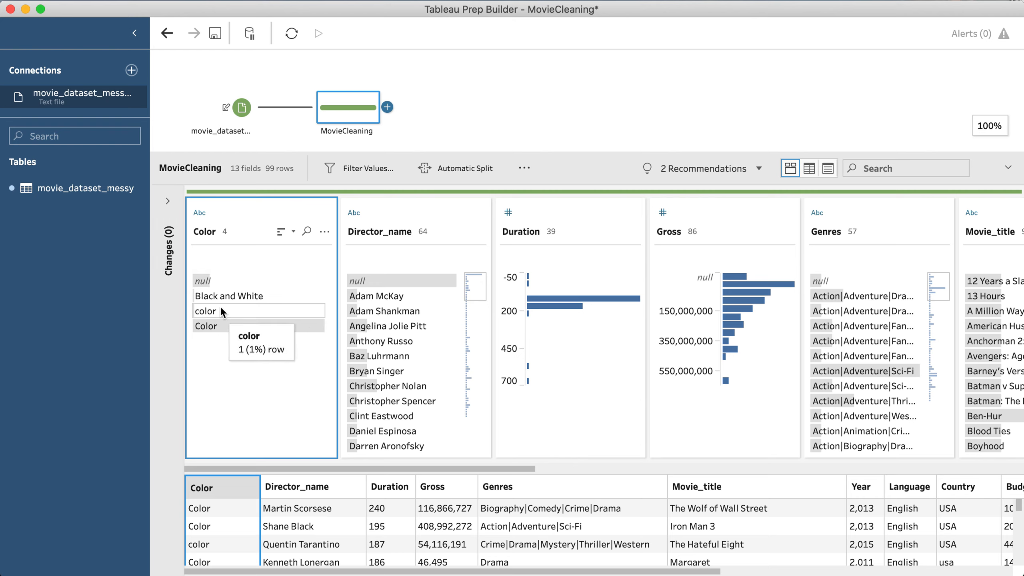
pyautogui.moveTo(213, 310)
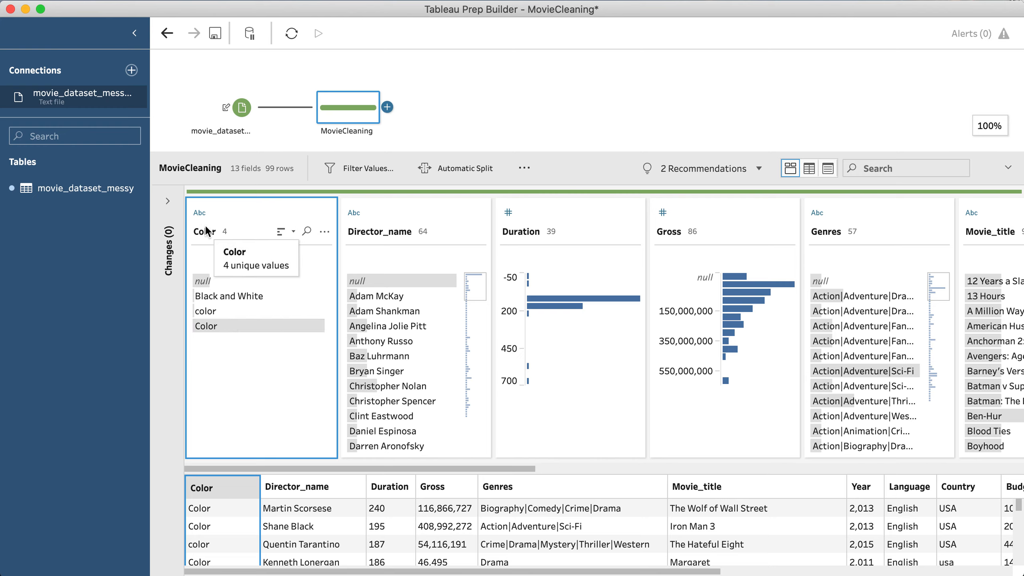
pyautogui.moveTo(211, 288)
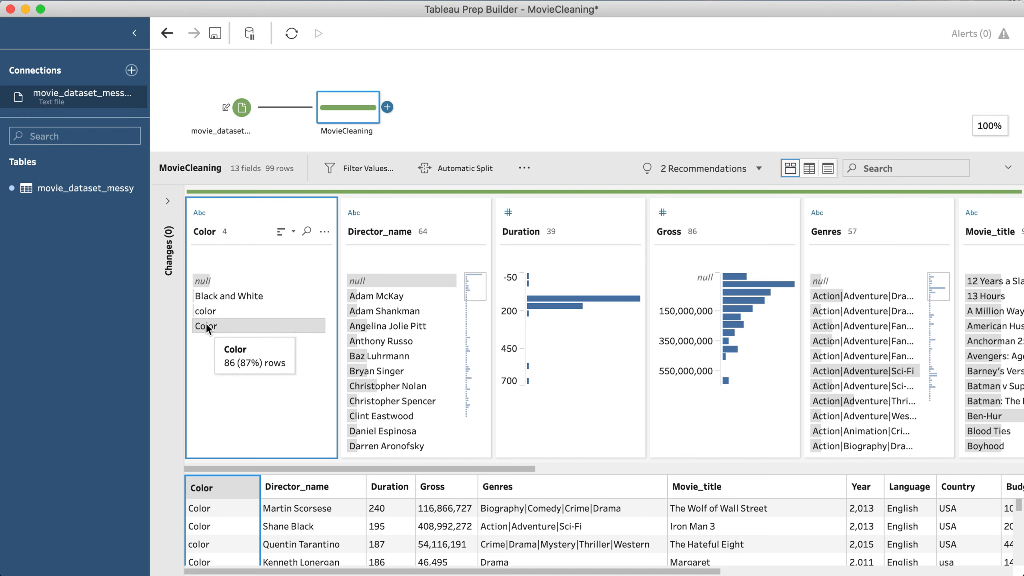
pyautogui.doubleClick(207, 311)
pyautogui.click(200, 310)
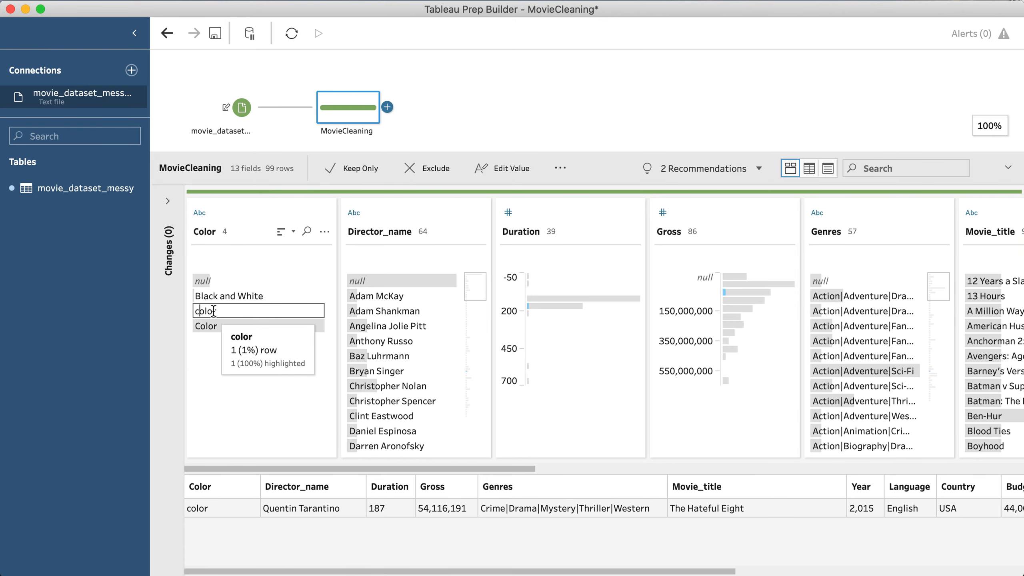
pyautogui.press('BackSpace')
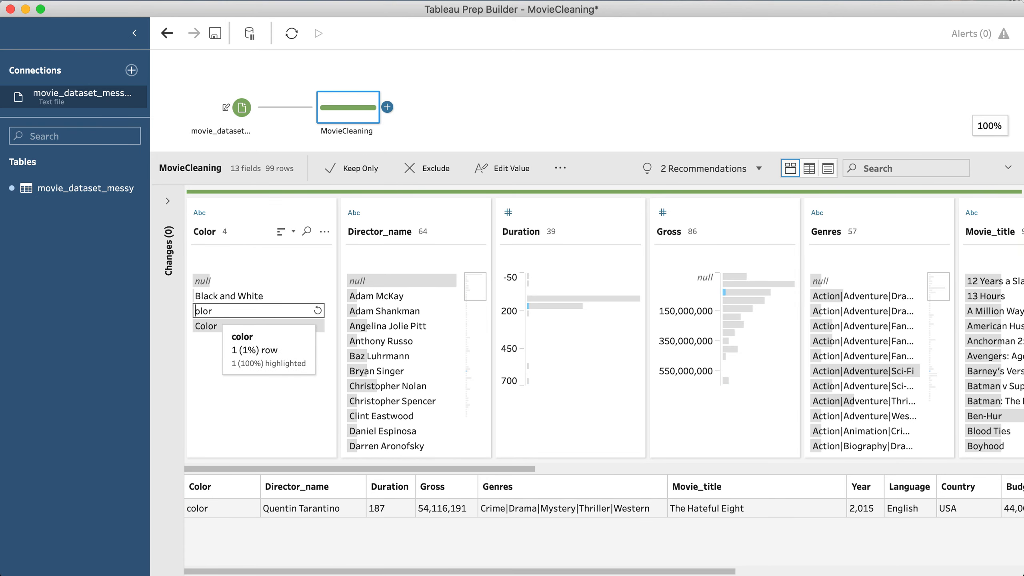
pyautogui.write('C')
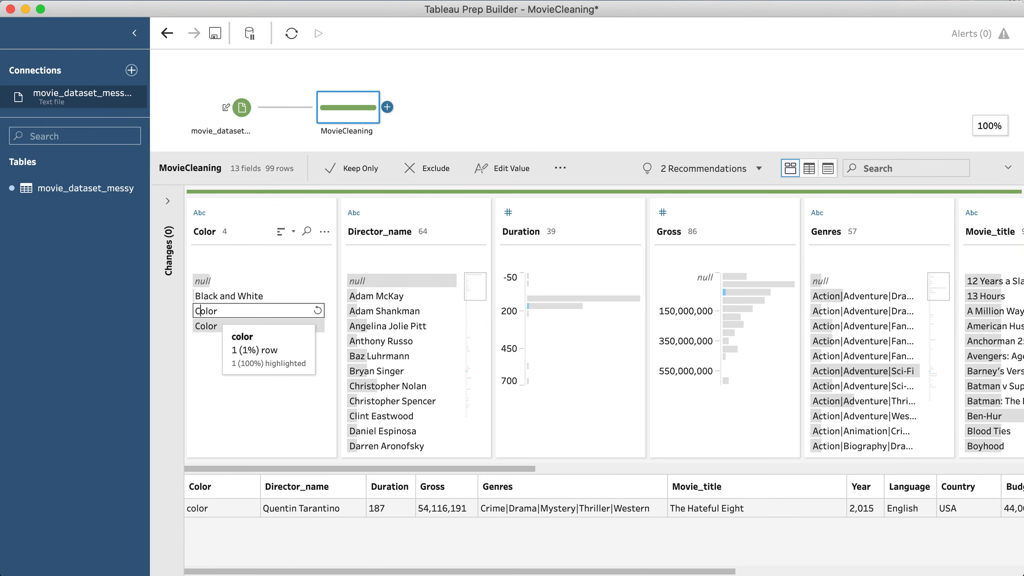
pyautogui.click(209, 332)
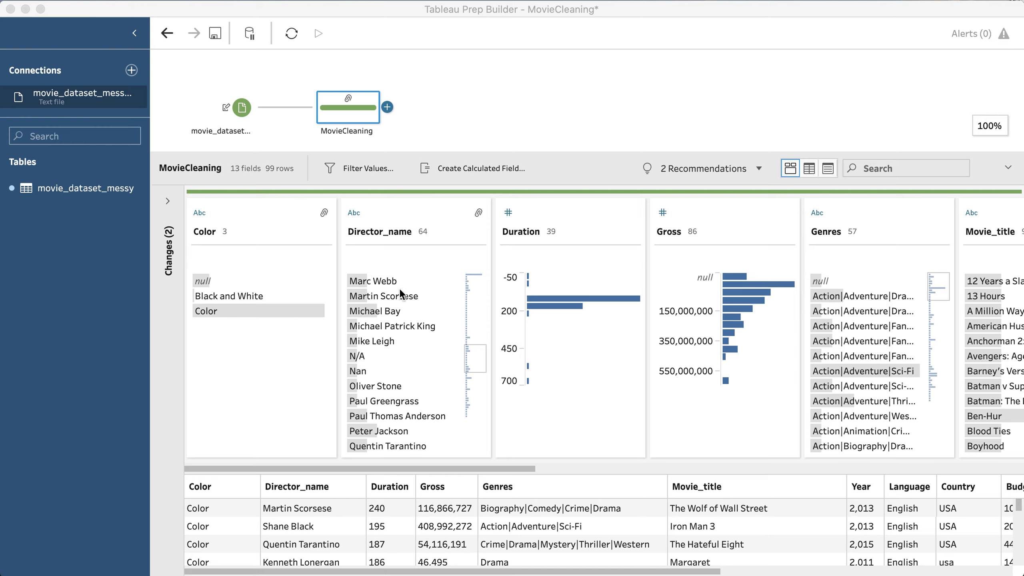
# Look through the Director_name values for entries that are not real director names
pyautogui.scroll(-5, 395, 302)
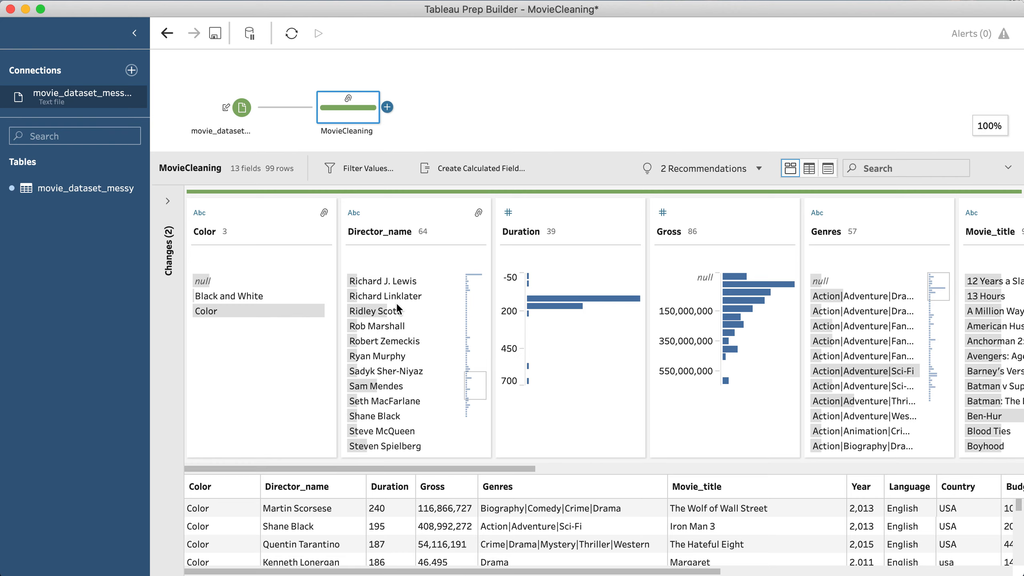
pyautogui.scroll(-5, 396, 302)
pyautogui.scroll(7, 396, 301)
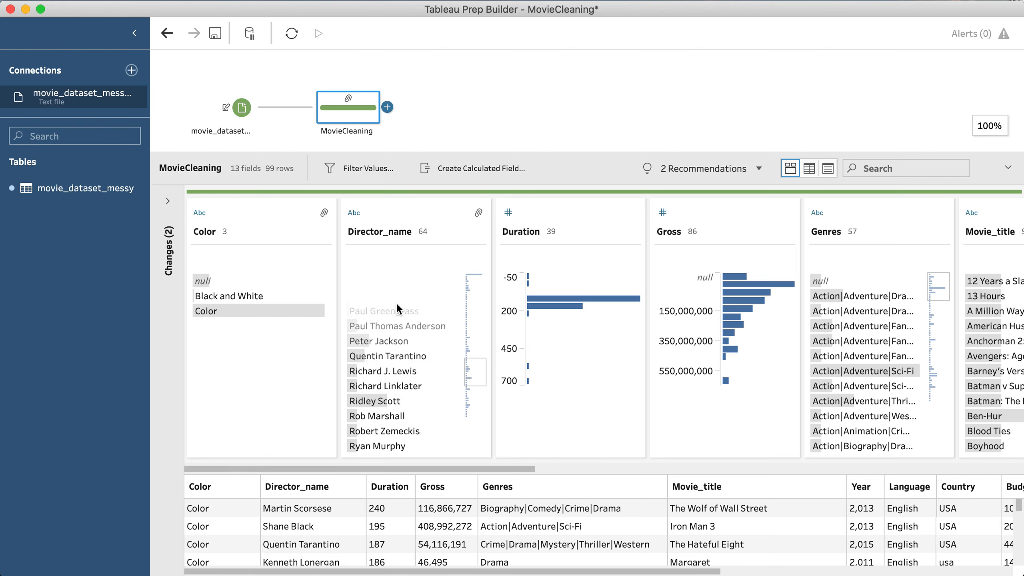
pyautogui.scroll(6, 396, 301)
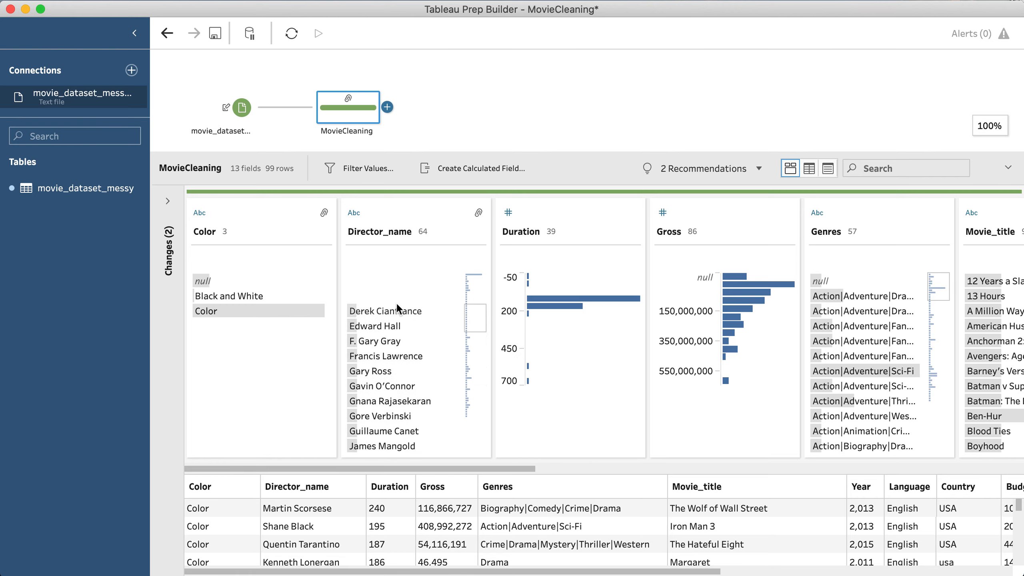
pyautogui.scroll(4, 397, 302)
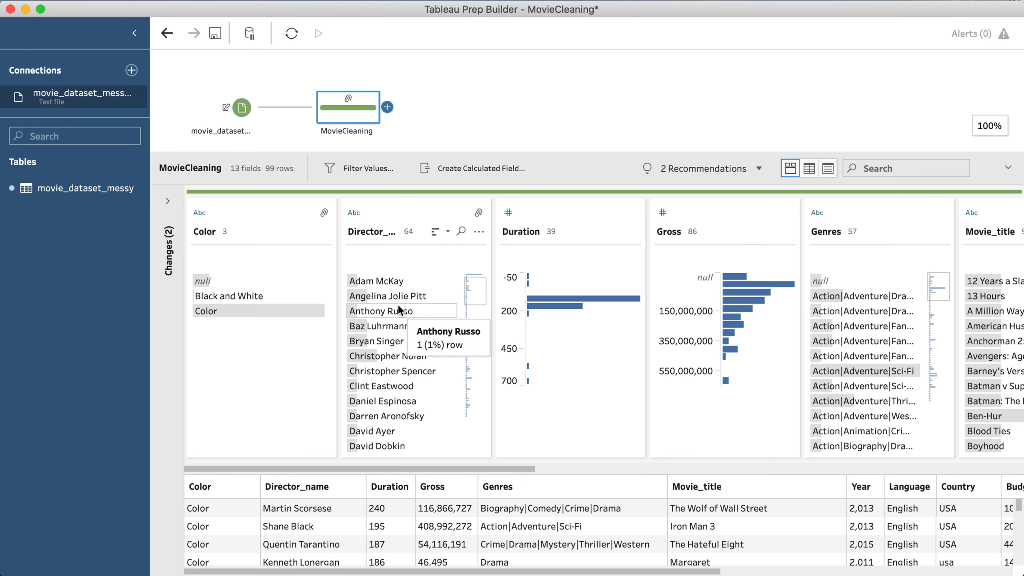
pyautogui.moveTo(469, 288); pyautogui.dragTo(482, 351)
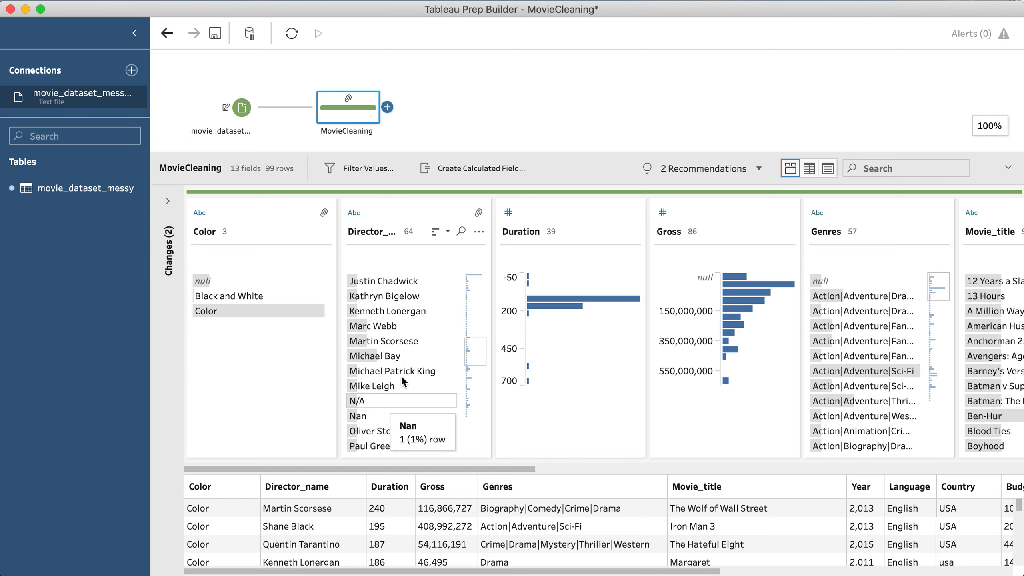
pyautogui.click(479, 231)
pyautogui.moveTo(488, 255)
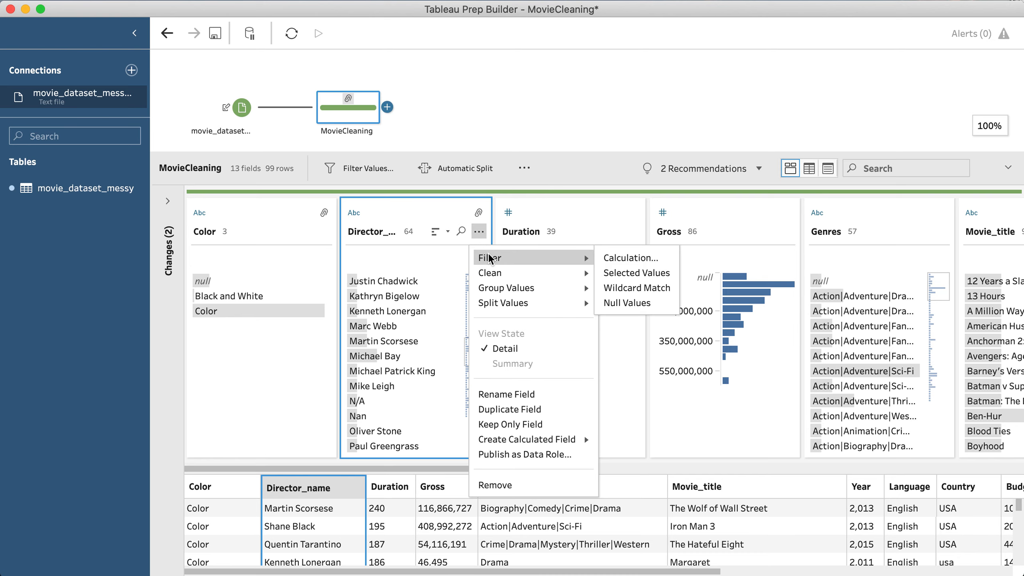
pyautogui.click(617, 273)
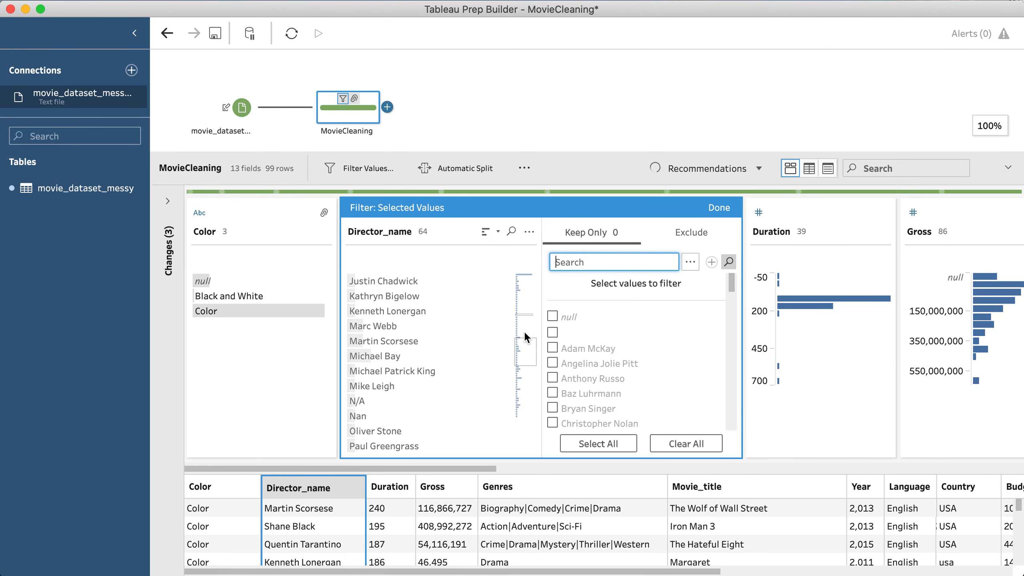
# Replace the N/A and Nan values in Director_name with null and check the field's value list
pyautogui.click(382, 404)
pyautogui.keyDown('super'); pyautogui.click(372, 412); pyautogui.keyUp('super')
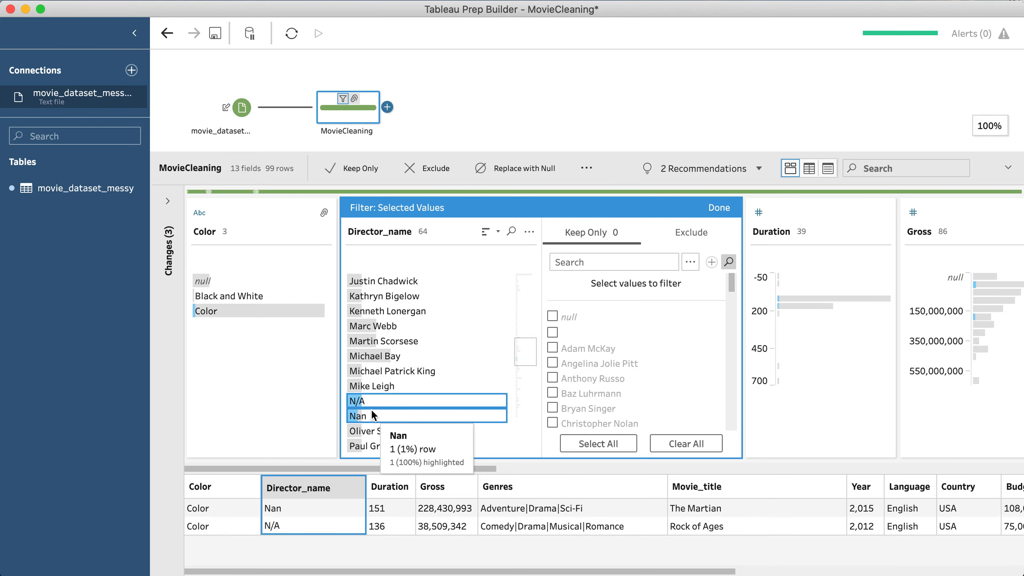
pyautogui.rightClick(372, 412)
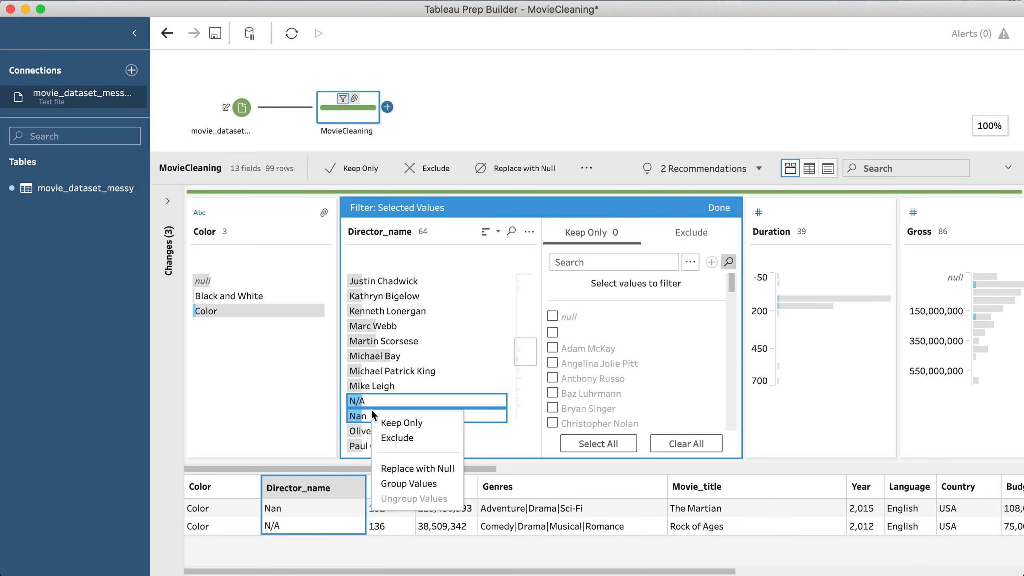
pyautogui.click(419, 469)
pyautogui.scroll(-10, 468, 348)
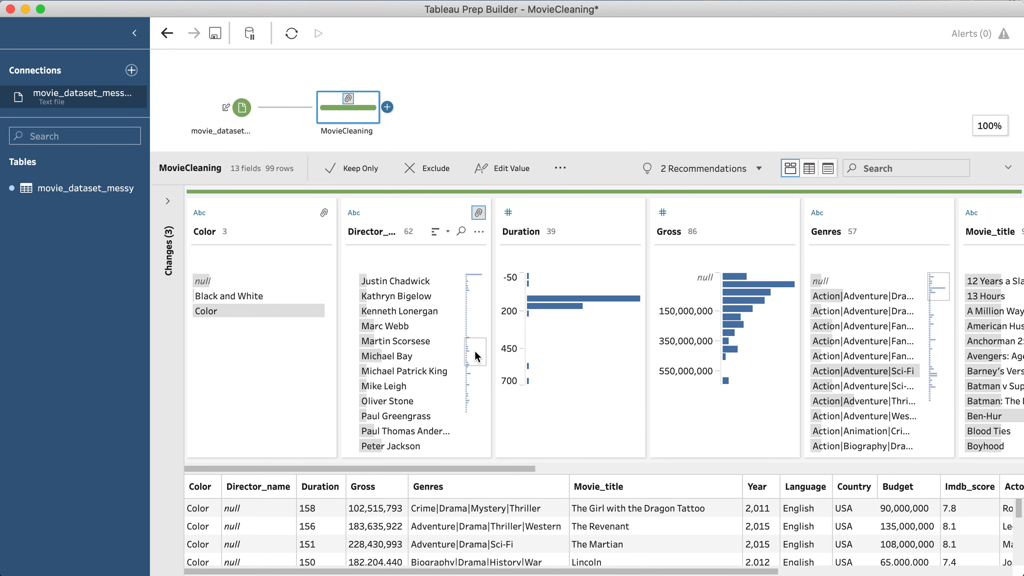
pyautogui.moveTo(474, 351); pyautogui.dragTo(474, 354)
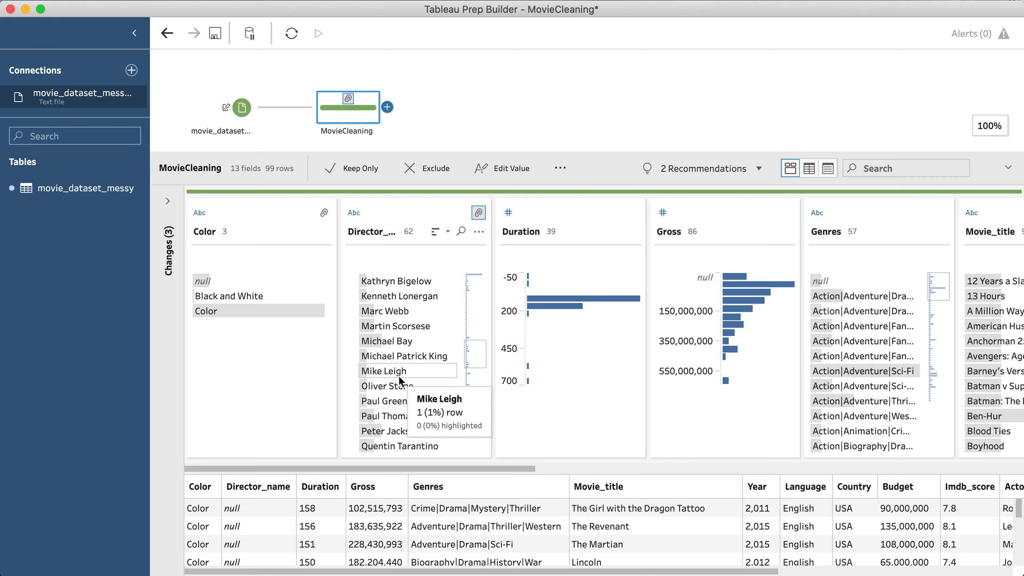
pyautogui.moveTo(473, 354); pyautogui.dragTo(475, 273)
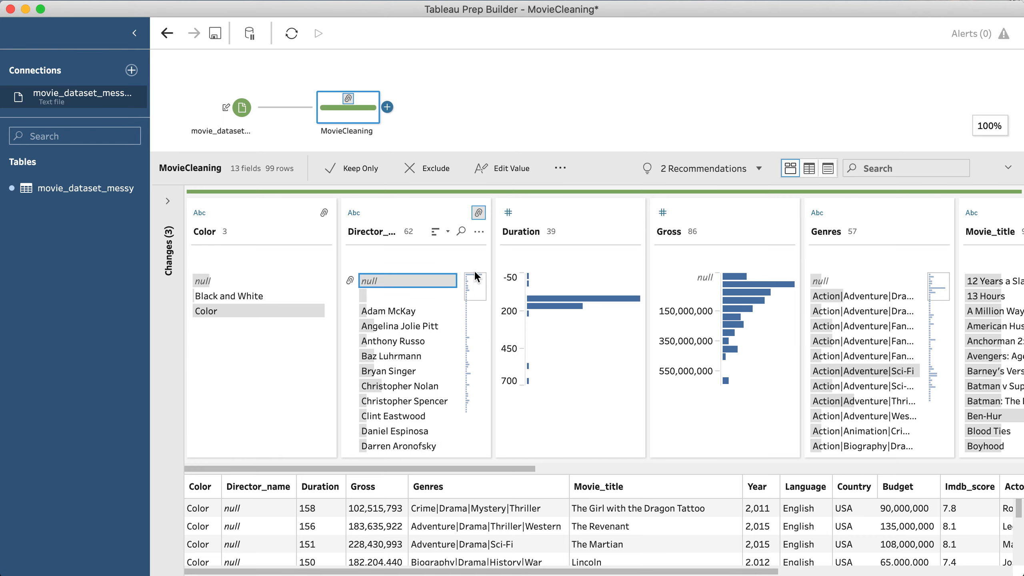
pyautogui.click(479, 232)
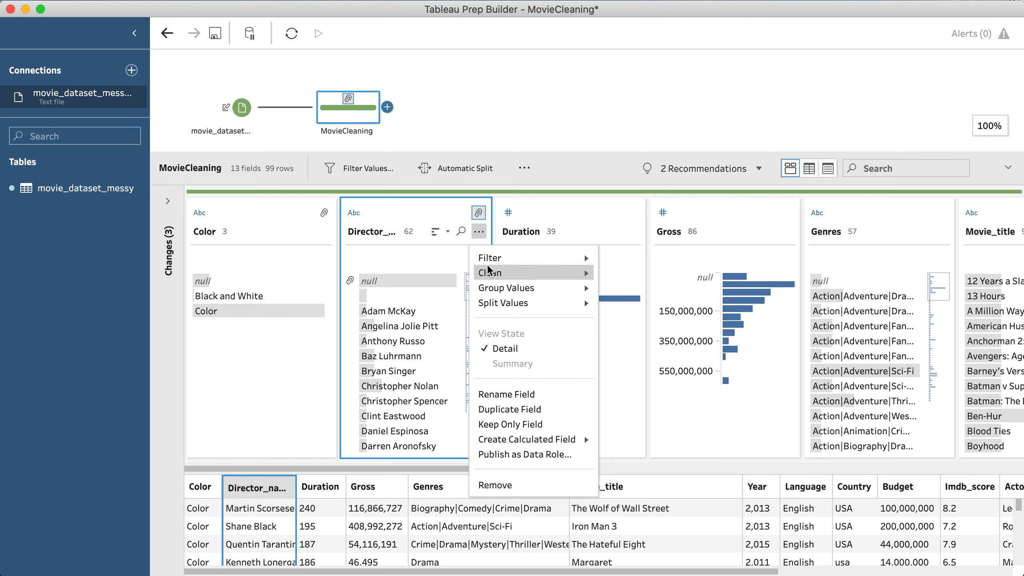
pyautogui.moveTo(489, 274)
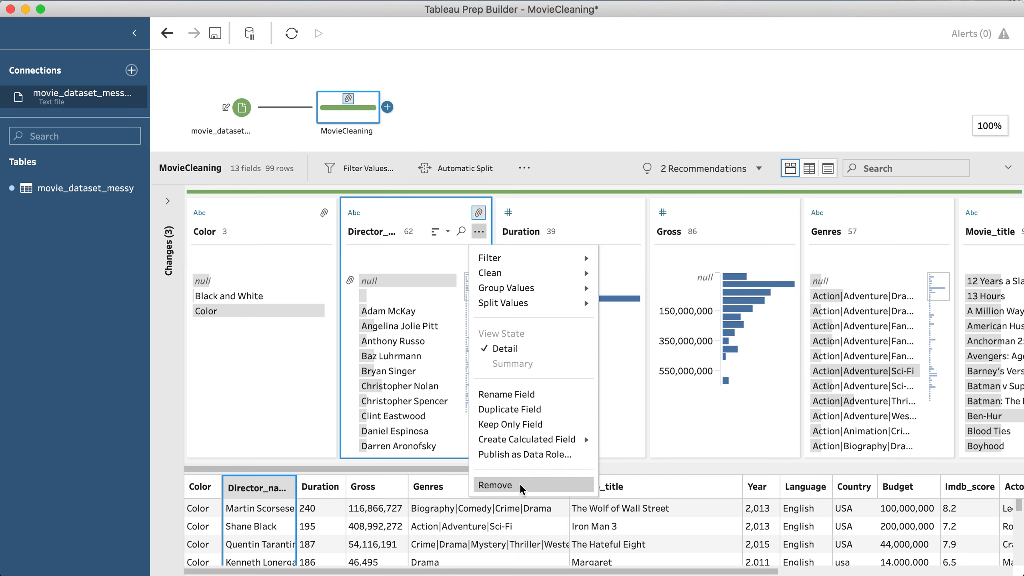
pyautogui.click(540, 200)
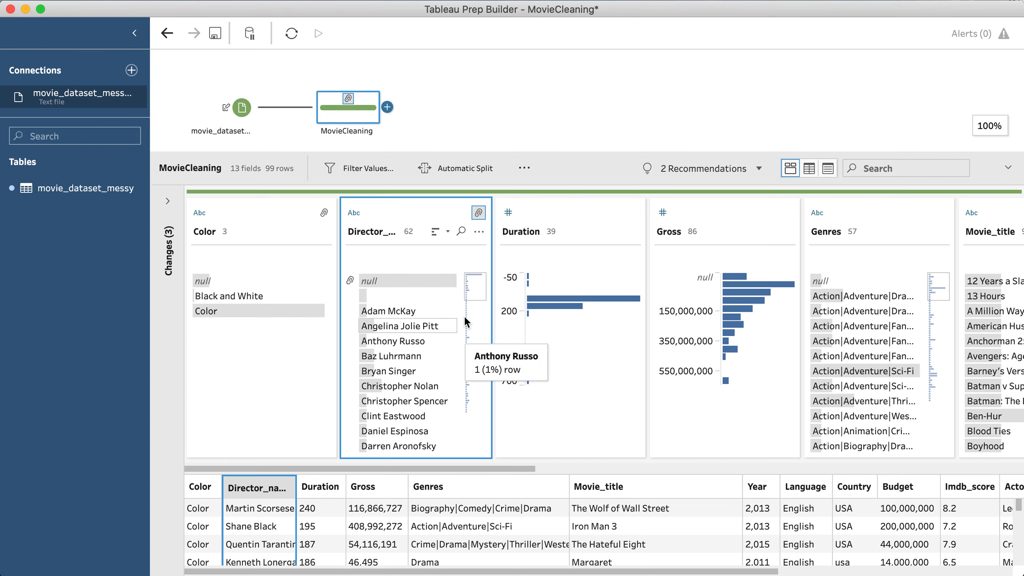
# Replace the blank value in Director_name with null and check the remaining director values
pyautogui.scroll(-1, 470, 314)
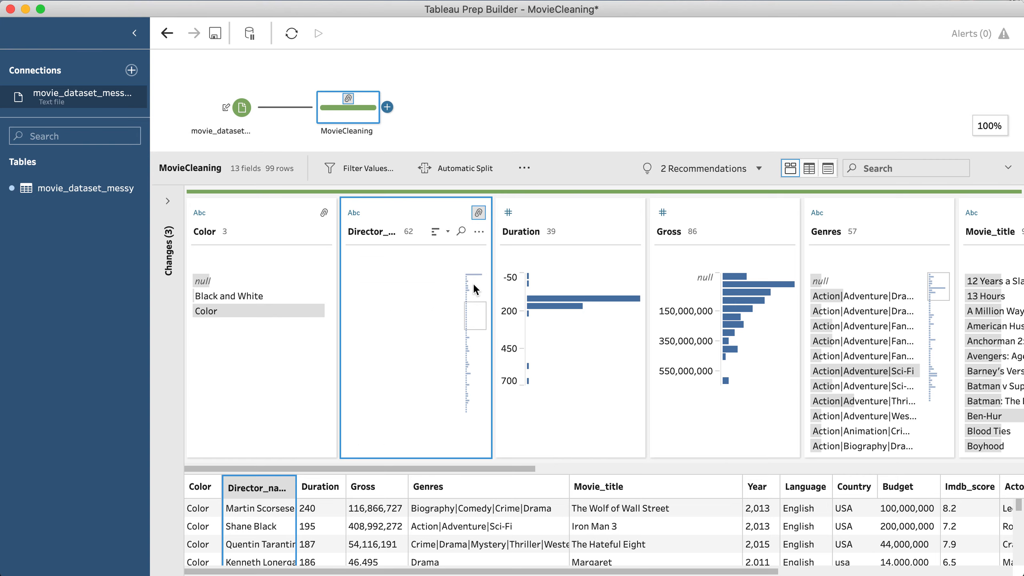
pyautogui.scroll(1, 472, 281)
pyautogui.click(380, 296)
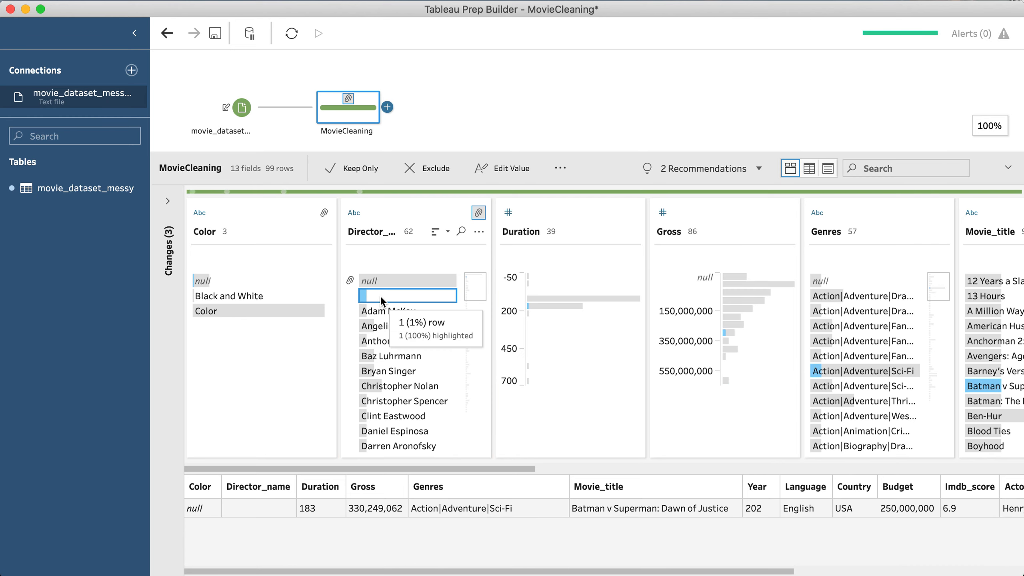
pyautogui.click(379, 294)
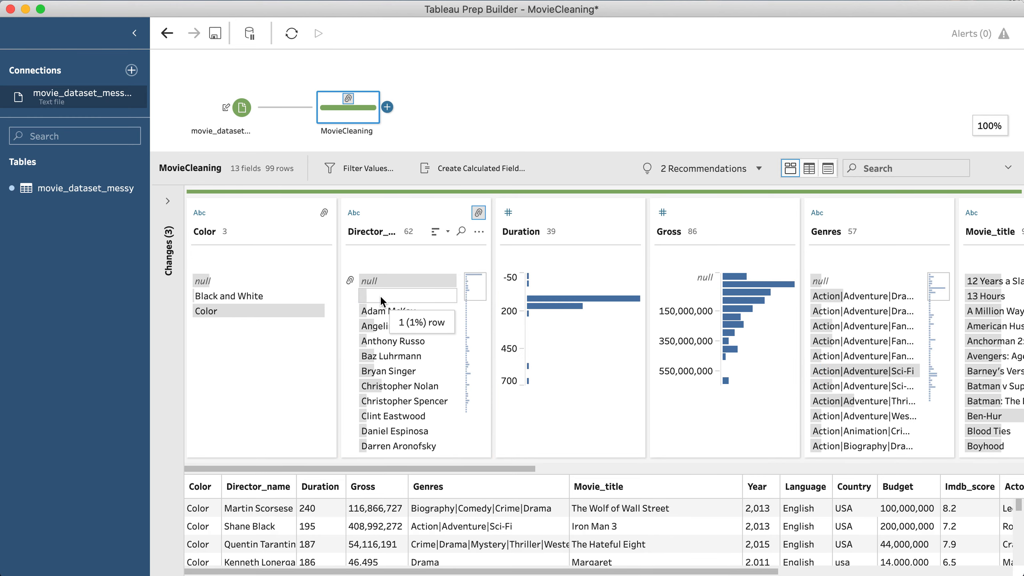
pyautogui.click(379, 294)
pyautogui.click(380, 294)
pyautogui.rightClick(379, 295)
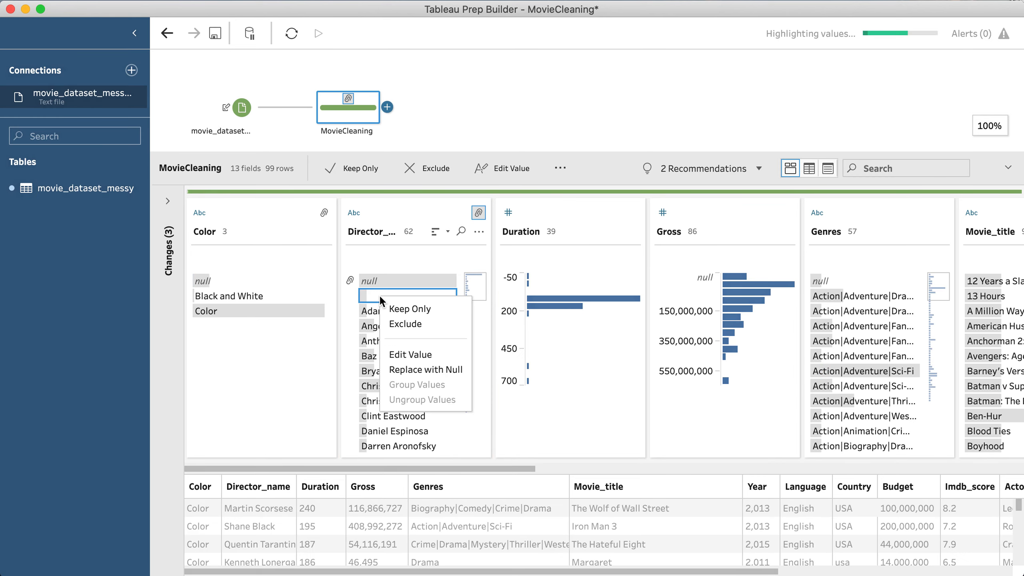
pyautogui.click(408, 369)
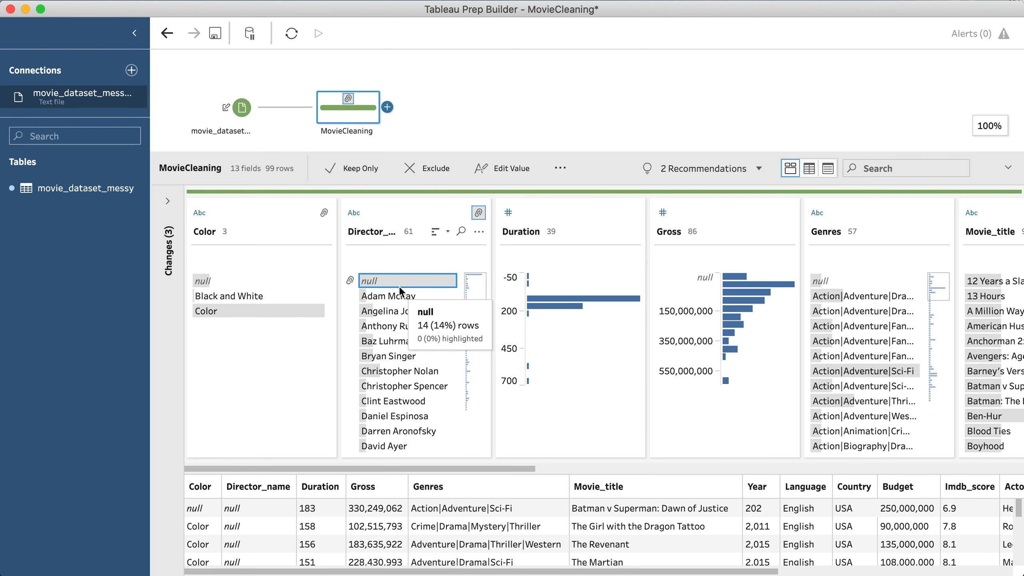
pyautogui.moveTo(471, 287); pyautogui.dragTo(474, 355)
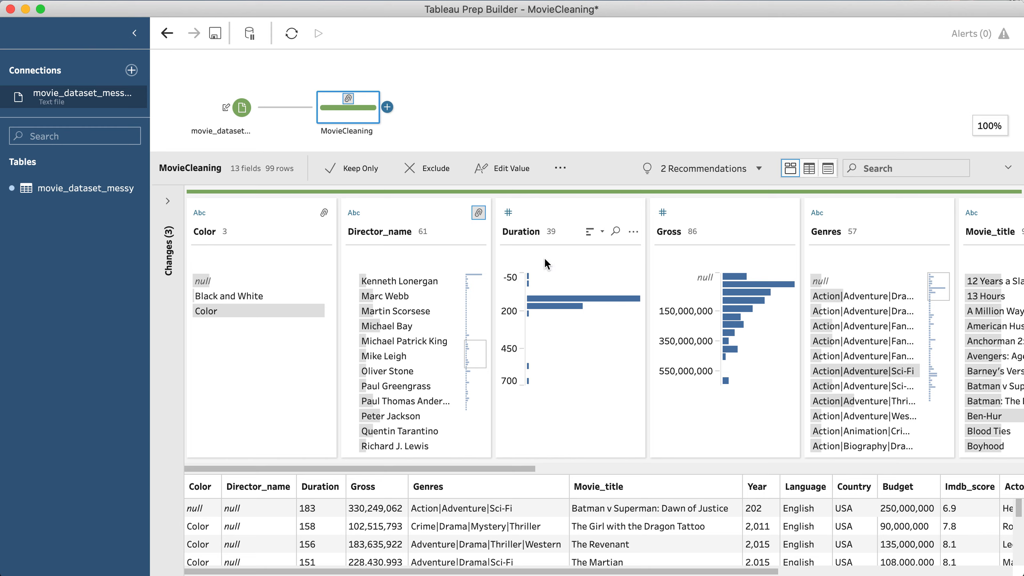
# Sort the individual Duration values and replace the negative value -50 with 0
pyautogui.click(589, 231)
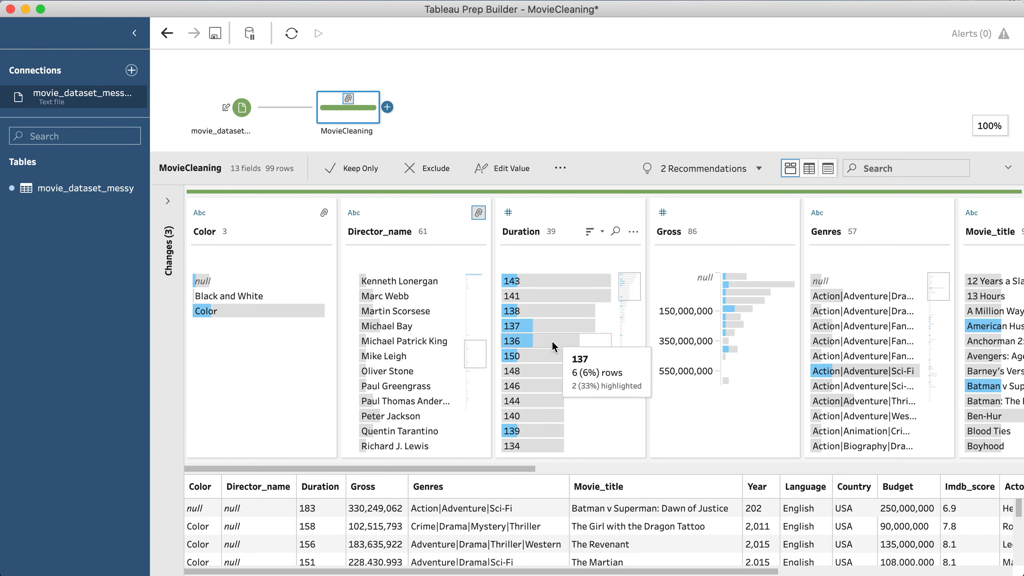
pyautogui.scroll(-5, 546, 328)
pyautogui.scroll(-3, 546, 329)
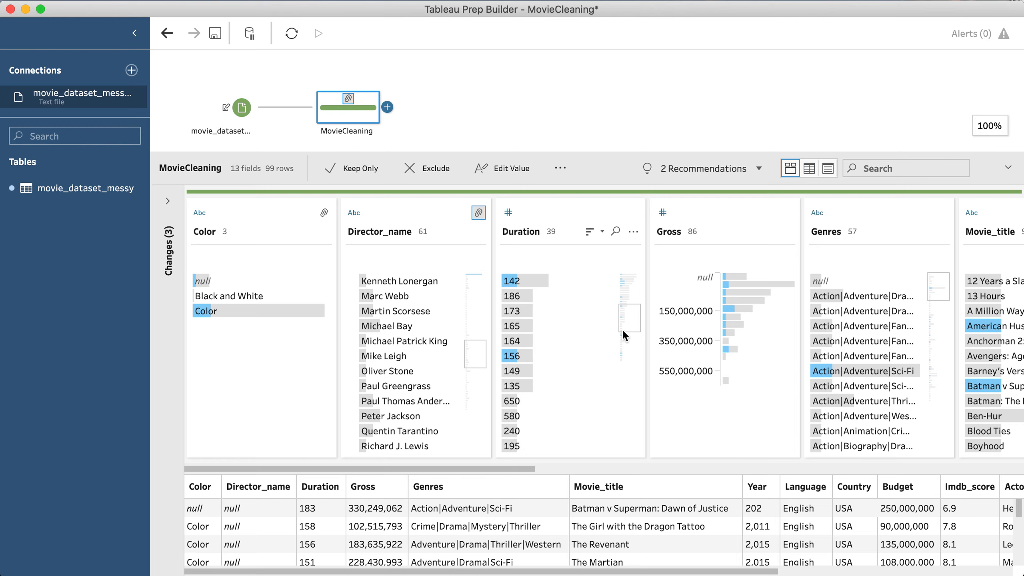
pyautogui.moveTo(624, 319); pyautogui.dragTo(625, 350)
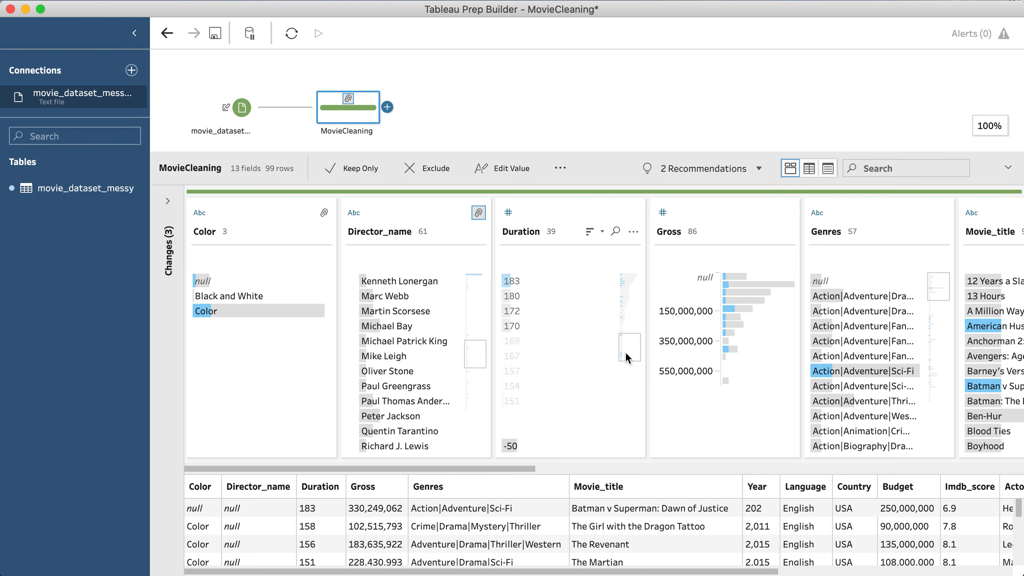
pyautogui.doubleClick(511, 444)
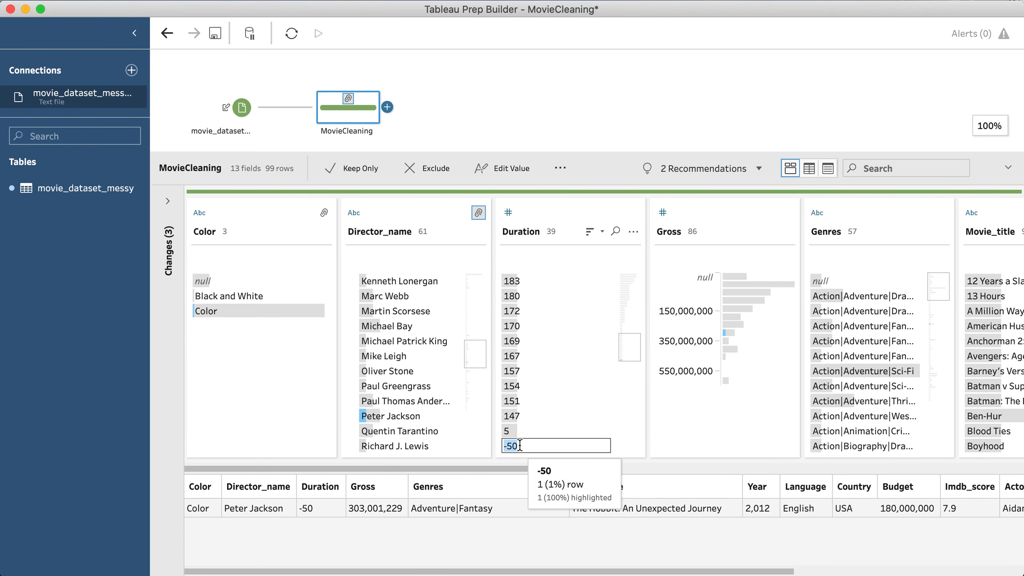
pyautogui.write('0')
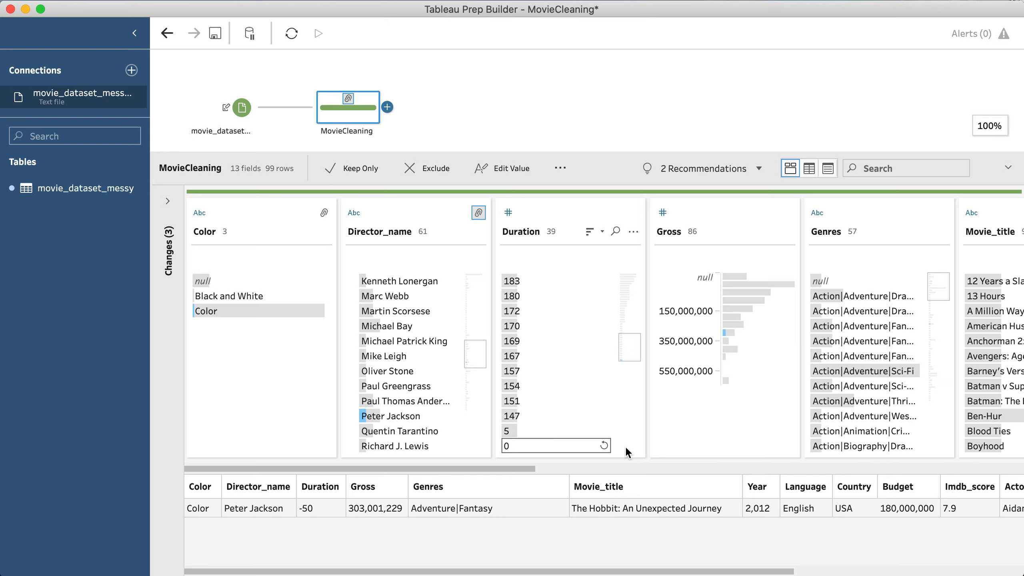
pyautogui.press('Return')
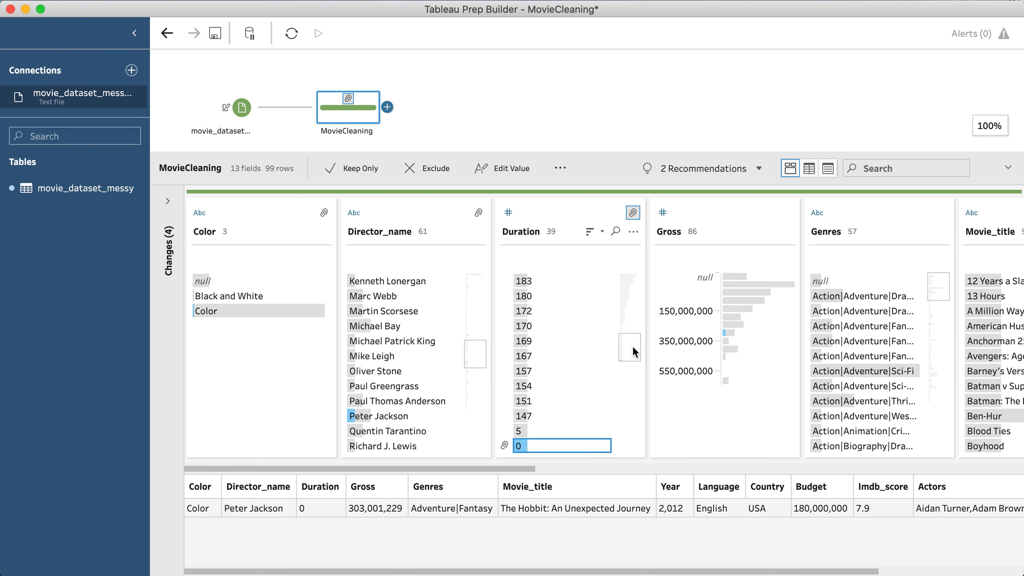
pyautogui.moveTo(632, 345)
pyautogui.mouseDown()
pyautogui.moveTo(631, 283)
pyautogui.moveTo(627, 354)
pyautogui.mouseUp()
# Look through the individual Gross values, including the null entry, for values that need cleaning
pyautogui.click(663, 242)
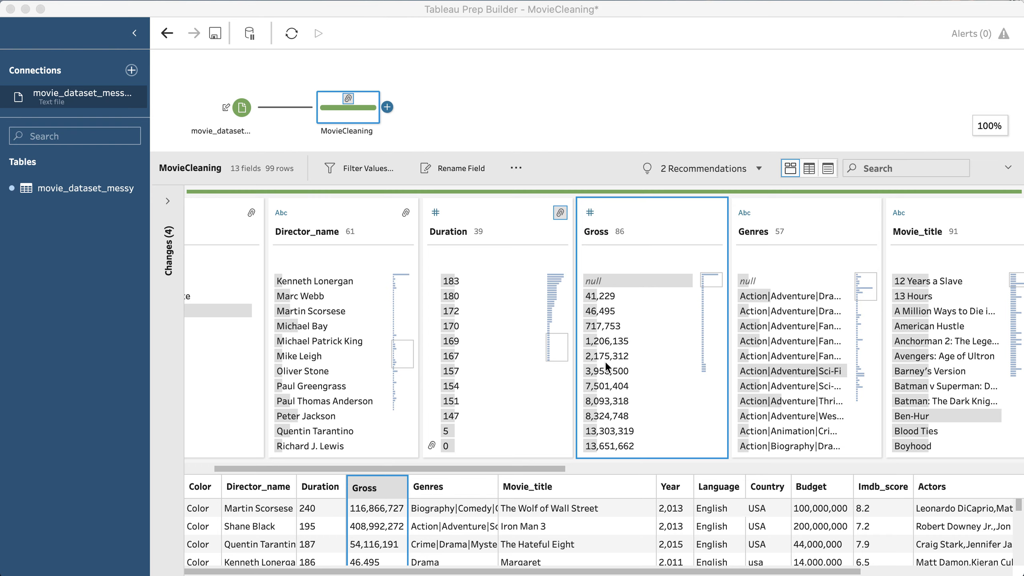
pyautogui.scroll(-5, 604, 374)
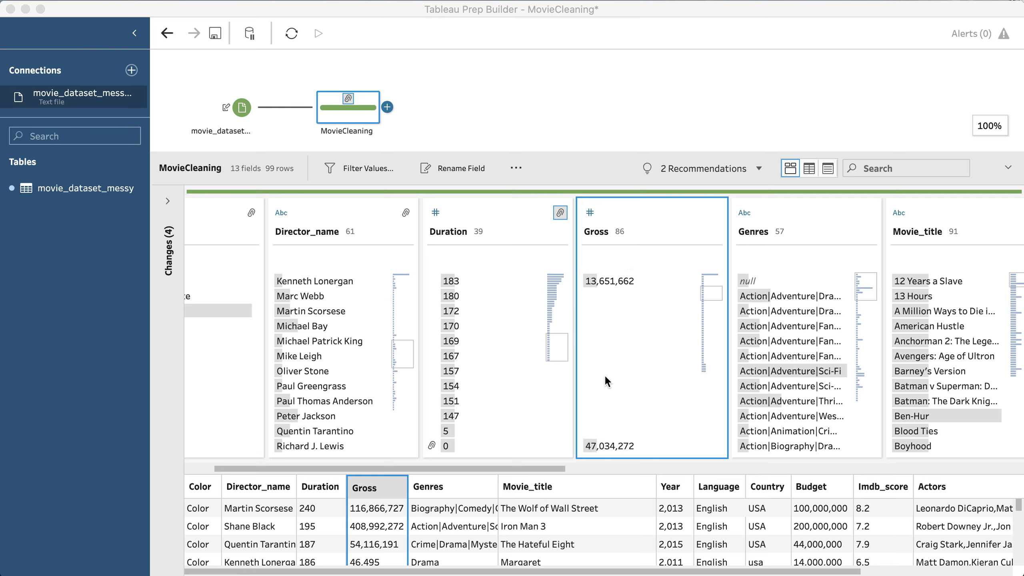
pyautogui.scroll(-5, 615, 384)
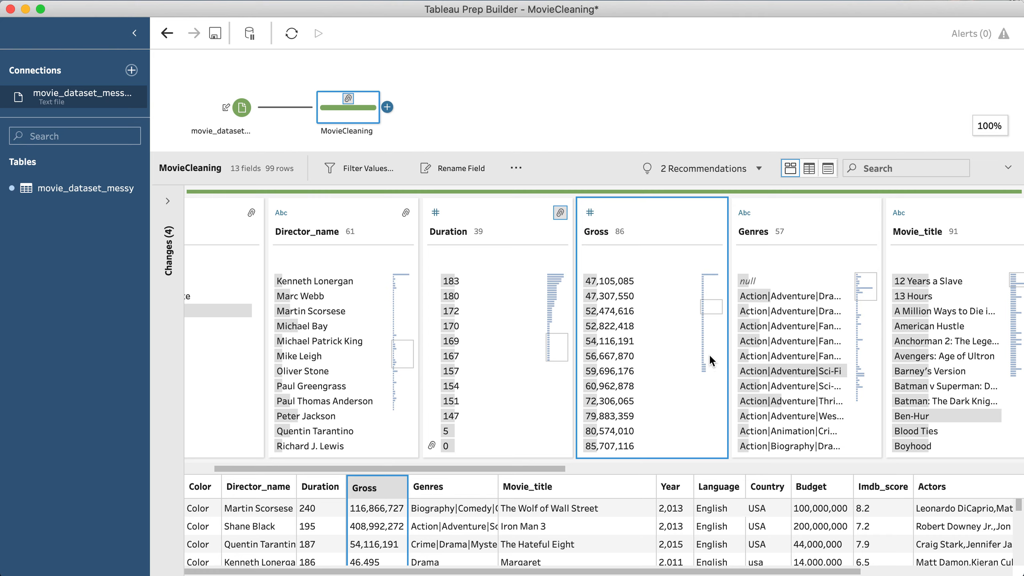
pyautogui.moveTo(707, 308); pyautogui.dragTo(706, 269)
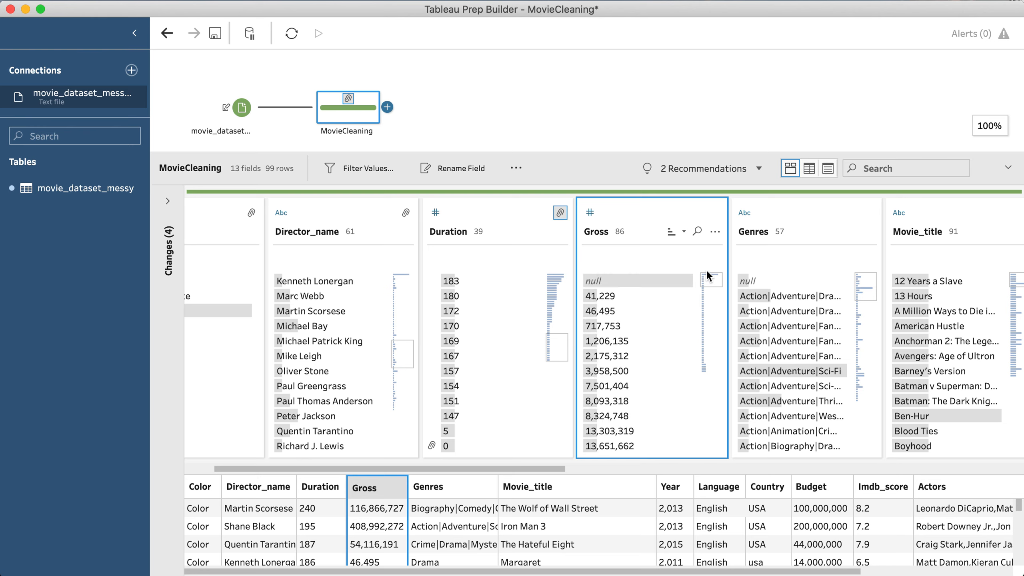
pyautogui.moveTo(635, 282)
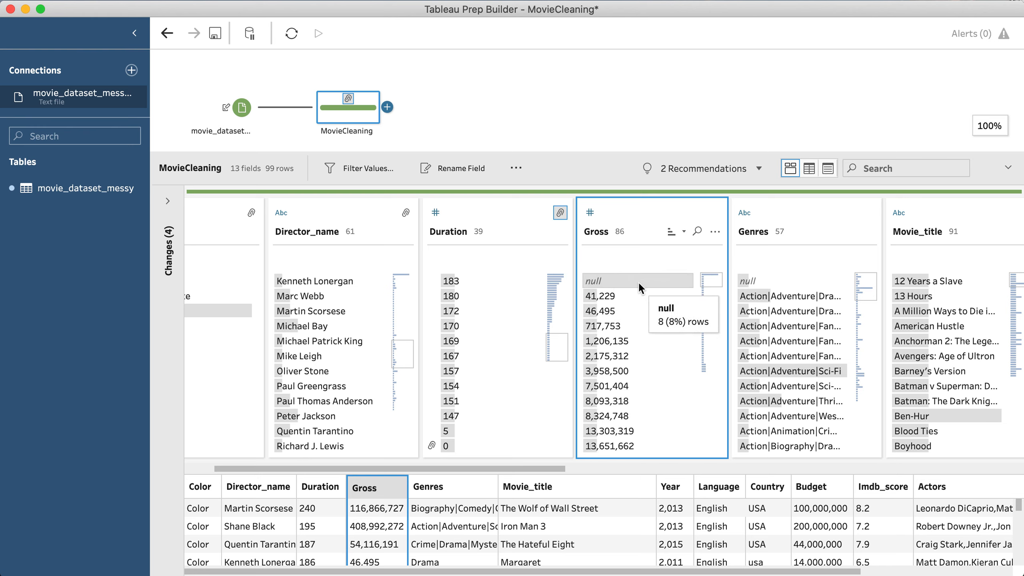
pyautogui.moveTo(706, 286); pyautogui.dragTo(708, 368)
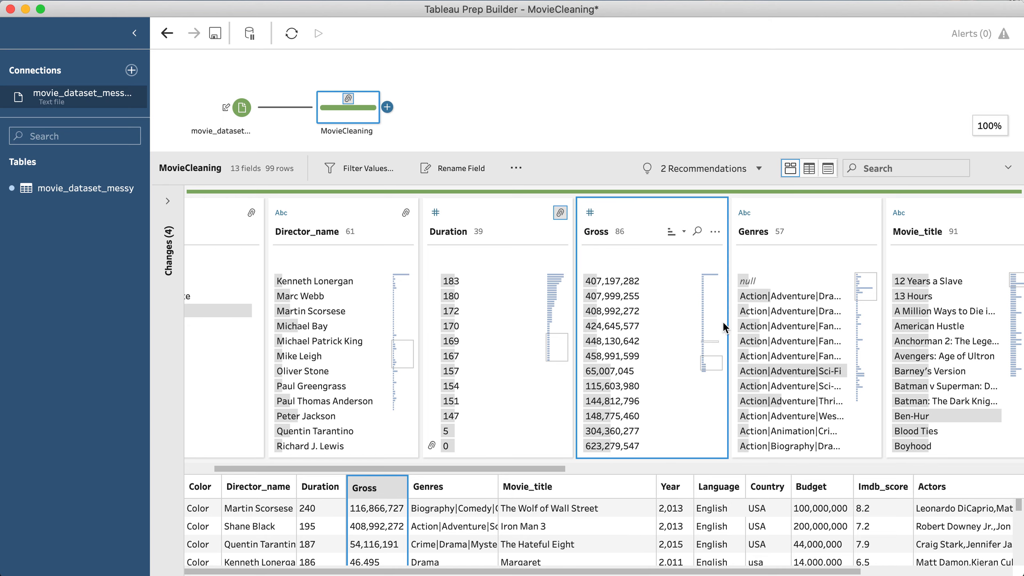
# Widen the Genres field so its full values can be read and look through the combined genre entries
pyautogui.click(753, 211)
pyautogui.hscroll(5, 752, 274)
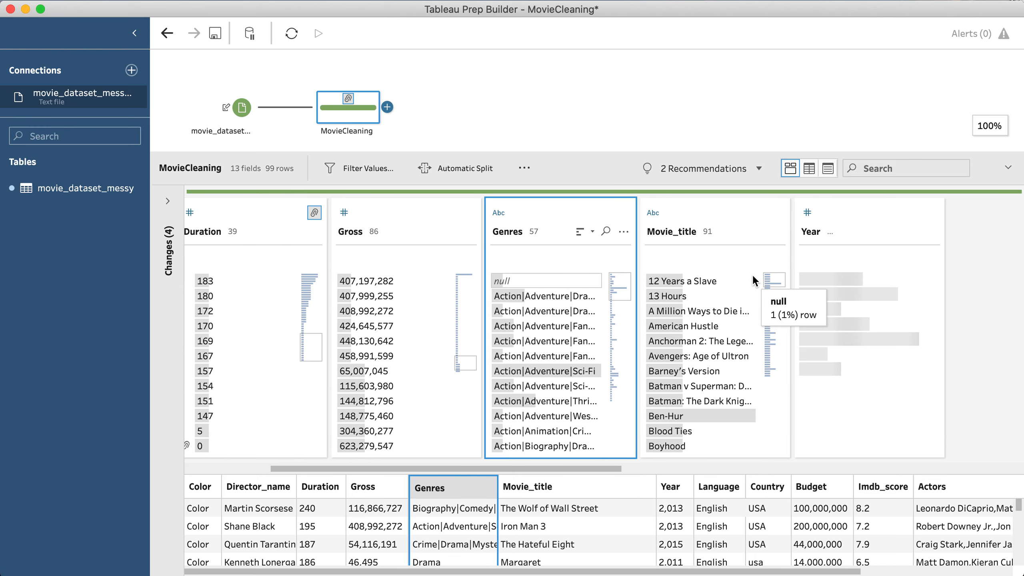
pyautogui.hscroll(3, 752, 274)
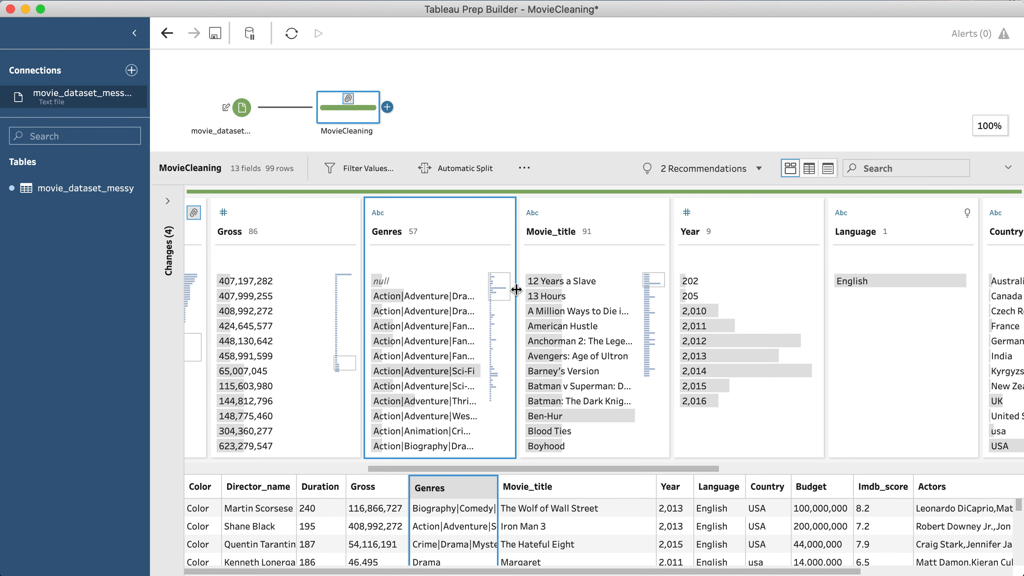
pyautogui.moveTo(514, 294); pyautogui.dragTo(605, 283)
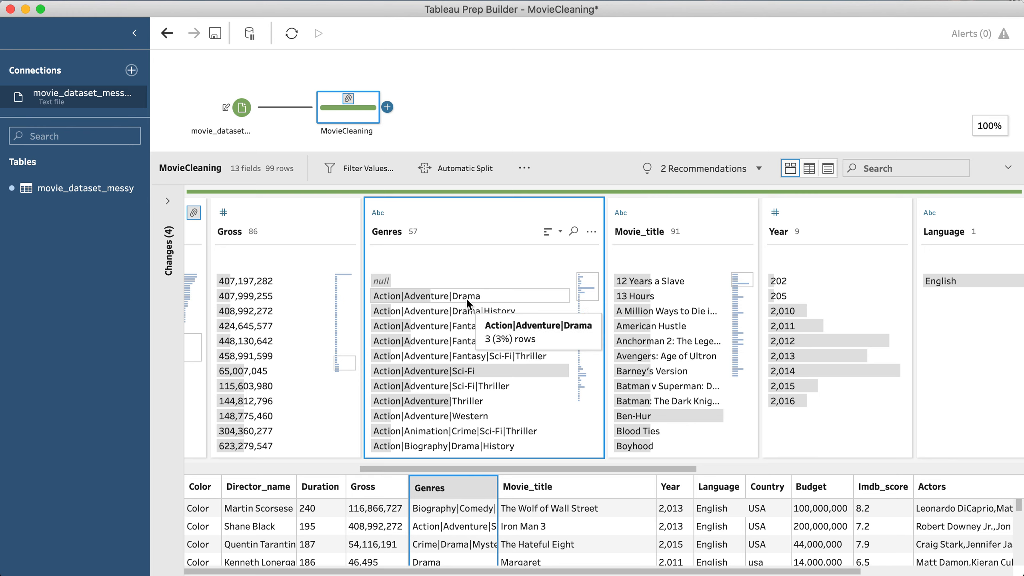
pyautogui.scroll(-3, 439, 367)
pyautogui.scroll(-10, 439, 368)
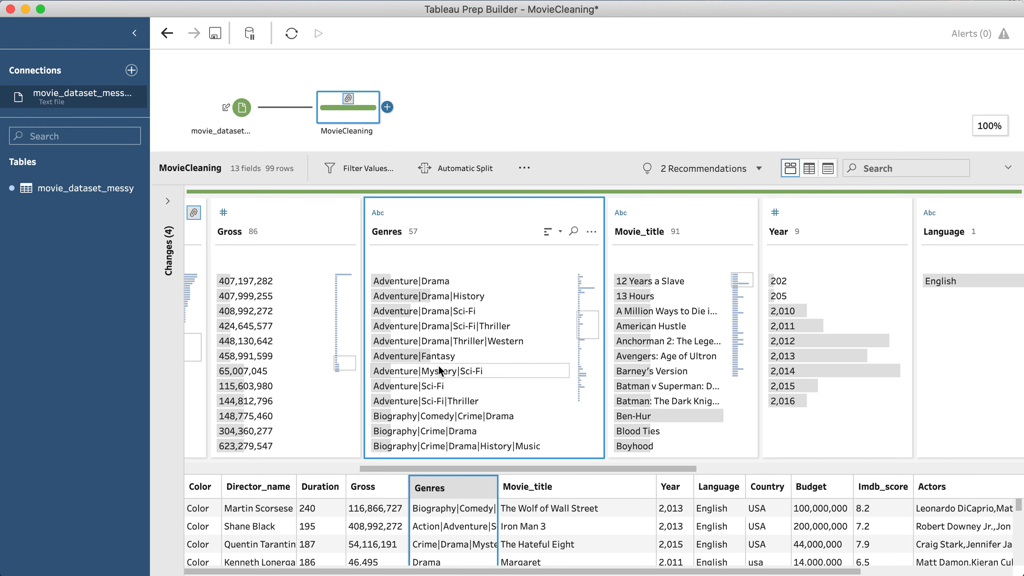
pyautogui.scroll(-5, 438, 364)
pyautogui.scroll(15, 438, 365)
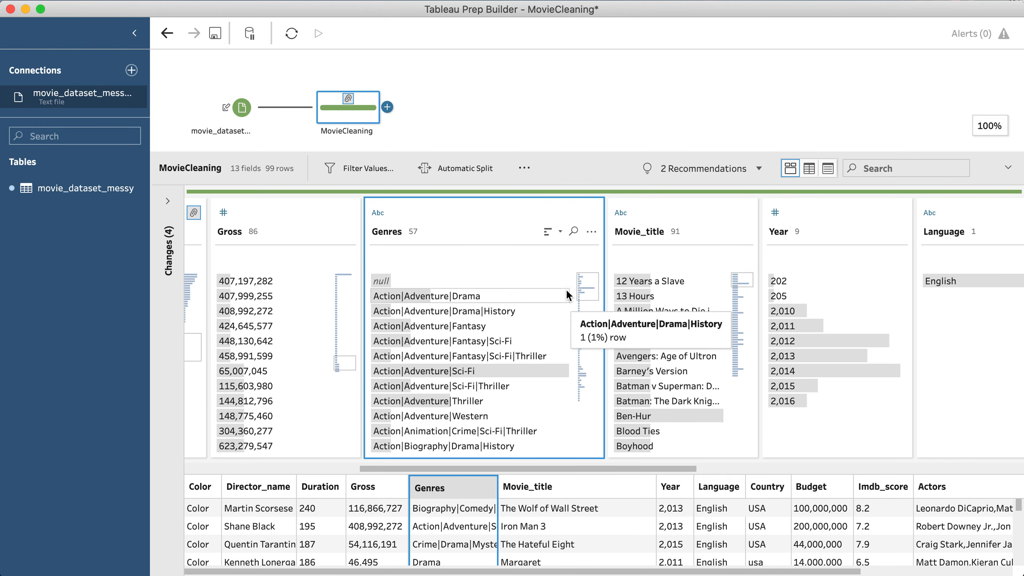
# Apply a custom split to the Genres field using the | separator, splitting off the first 3 fields
pyautogui.click(590, 234)
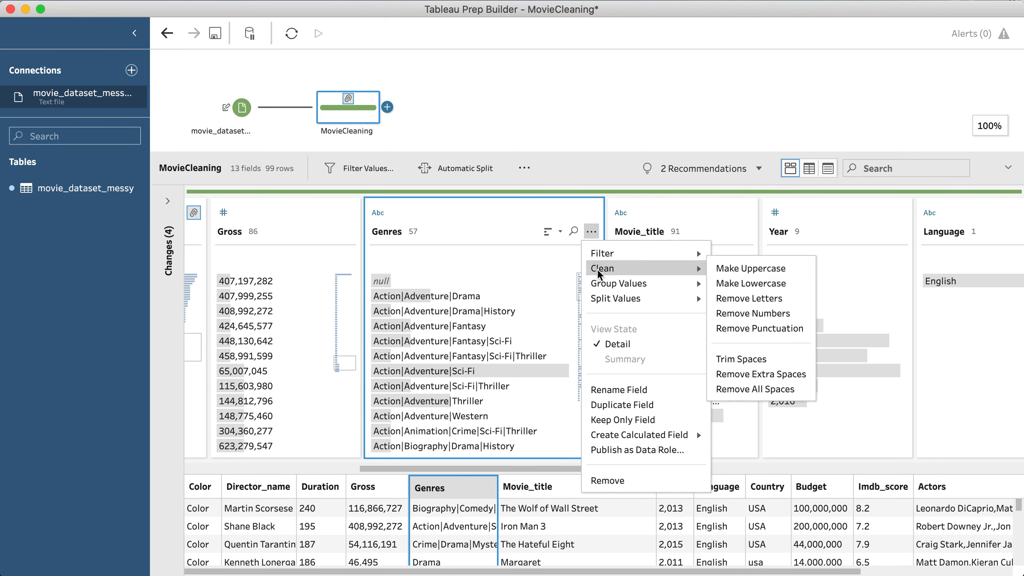
pyautogui.moveTo(610, 301)
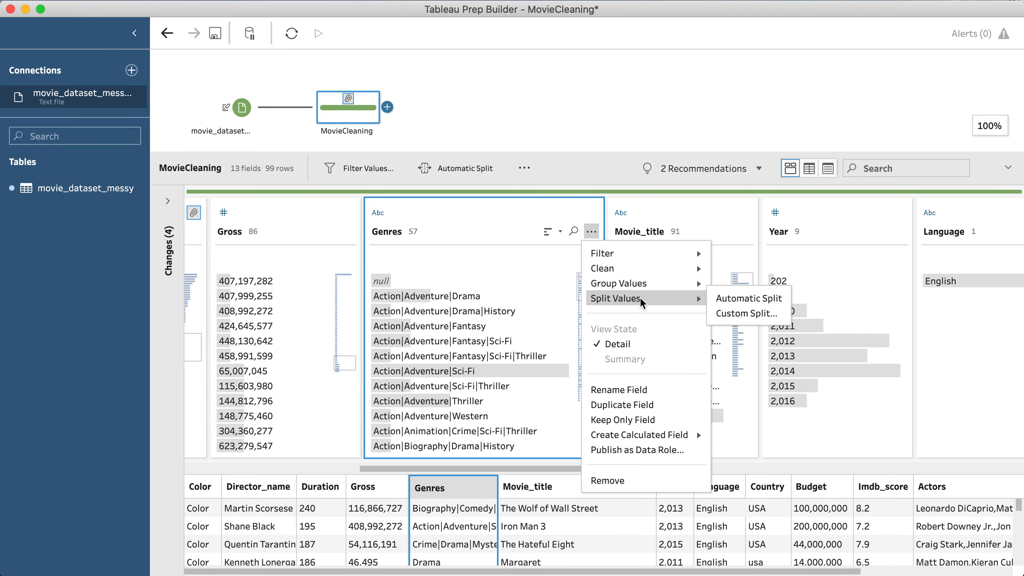
pyautogui.click(743, 313)
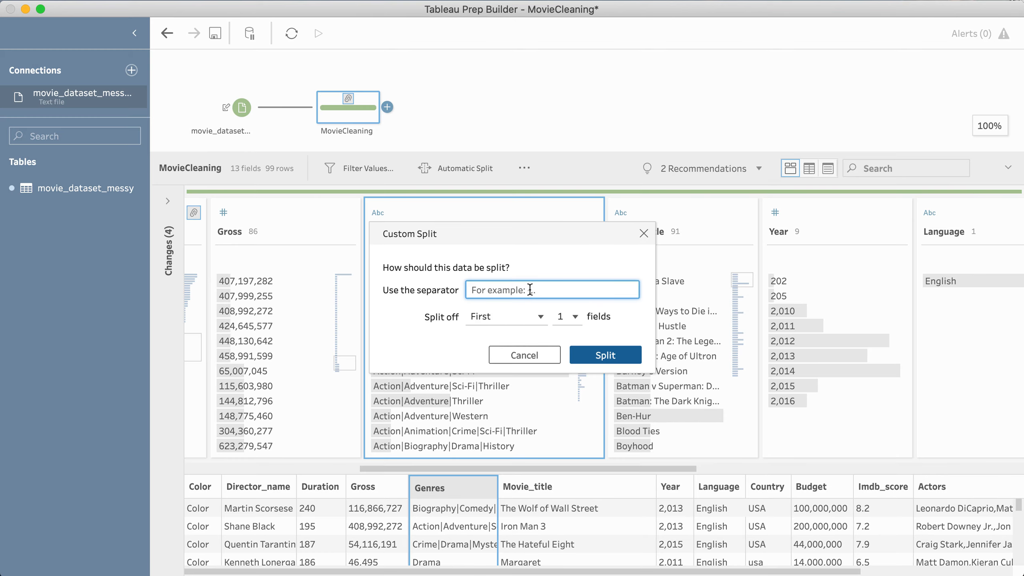
pyautogui.write('|')
pyautogui.click(540, 319)
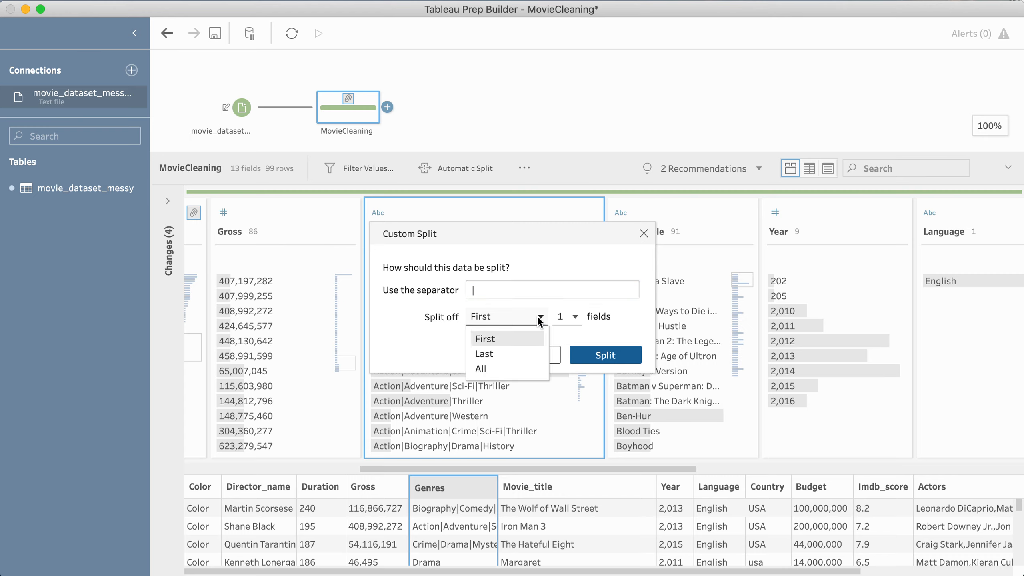
pyautogui.click(444, 340)
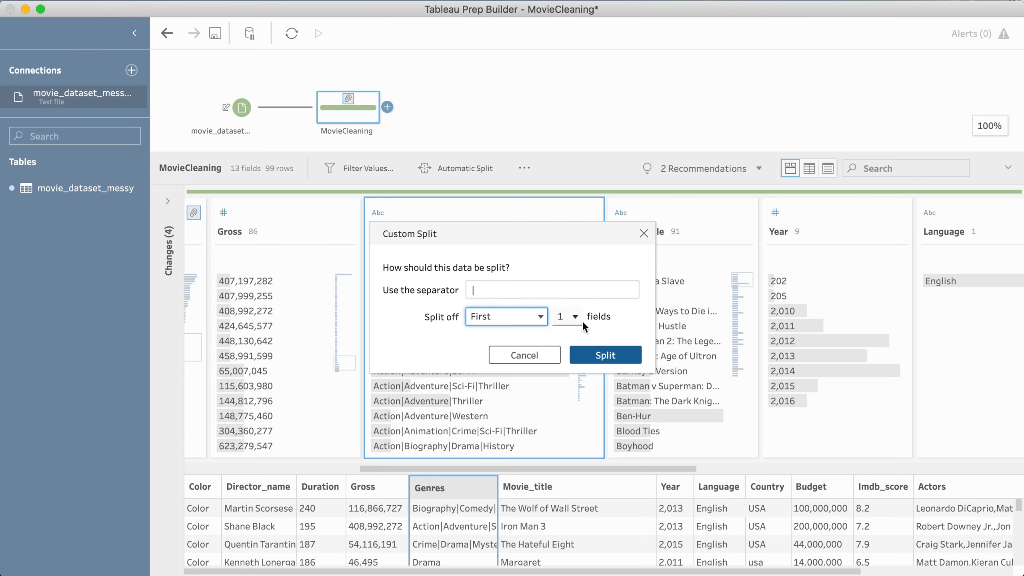
pyautogui.click(581, 321)
pyautogui.click(571, 368)
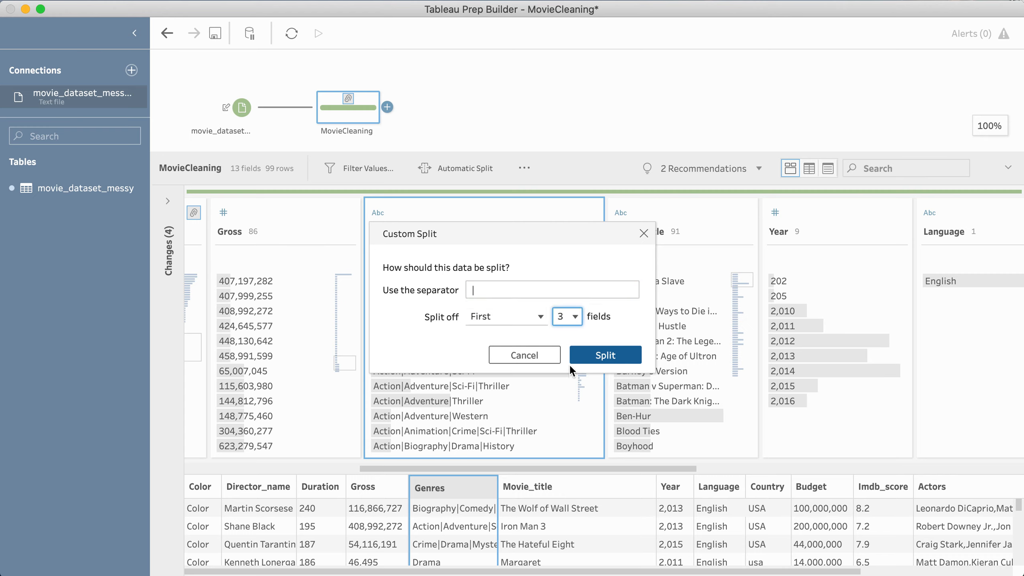
pyautogui.click(595, 358)
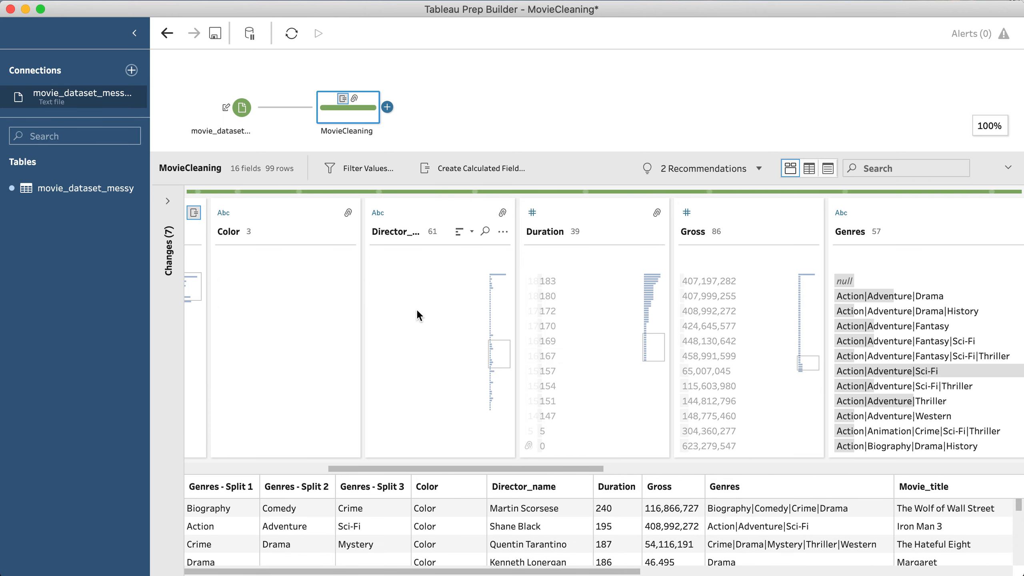
# Rename the field Genres - Split 1 as Genre-1
pyautogui.hscroll(-10, 438, 307)
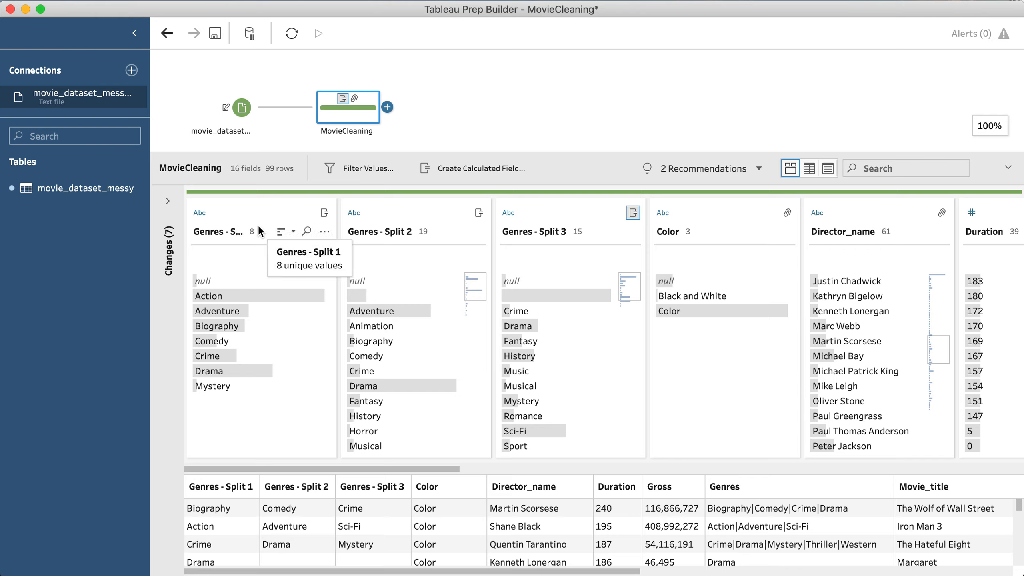
pyautogui.doubleClick(228, 232)
pyautogui.click(238, 236)
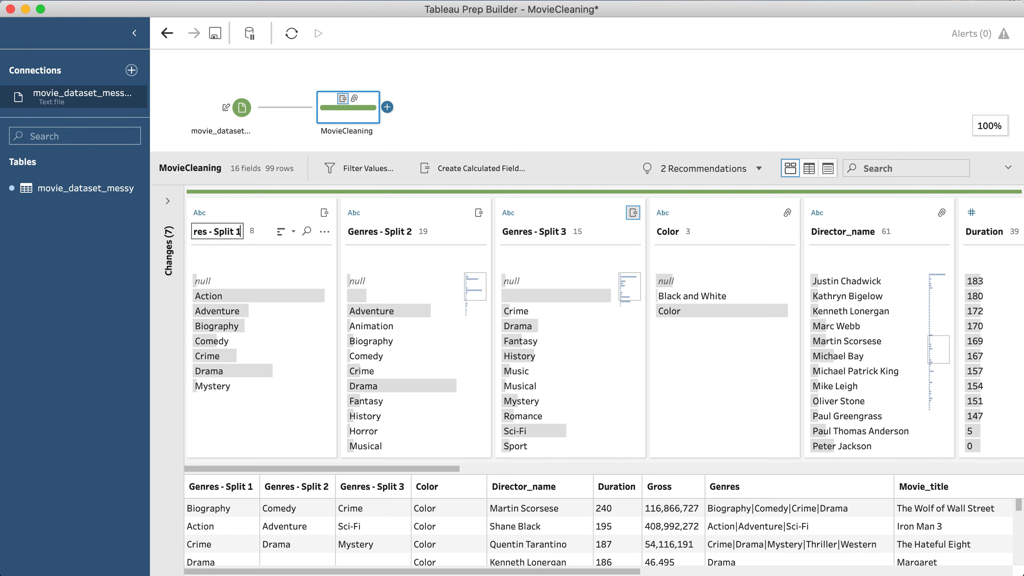
pyautogui.press('BackSpace')
pyautogui.press('BackSpace')
pyautogui.press('BackSpace')
pyautogui.press('BackSpace')
pyautogui.press('BackSpace')
pyautogui.press('BackSpace')
pyautogui.press('BackSpace')
pyautogui.press('Return')
# Rename the field Genres - Split 2 as Genre-2
pyautogui.doubleClick(383, 231)
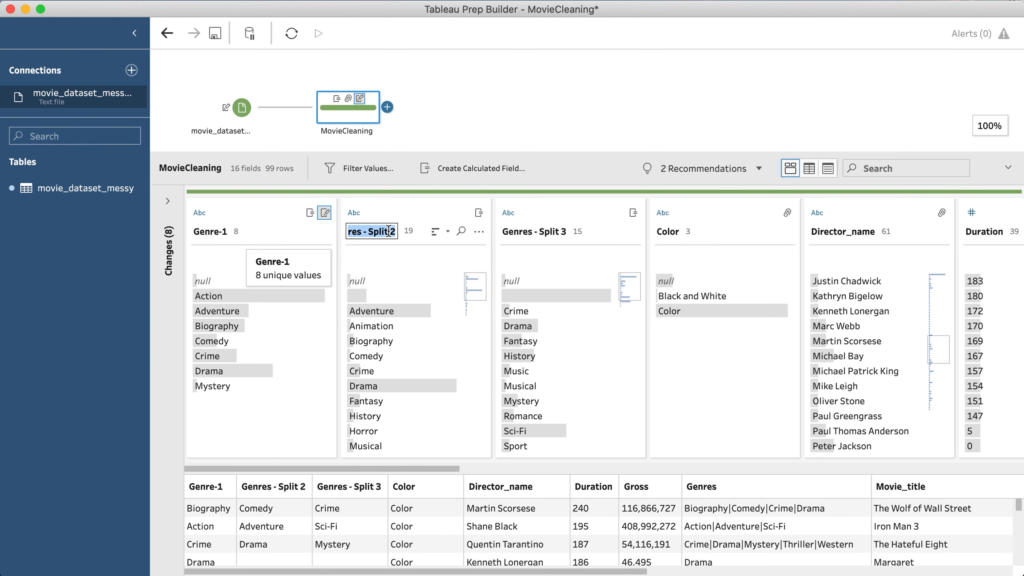
pyautogui.click(388, 231)
pyautogui.press('BackSpace')
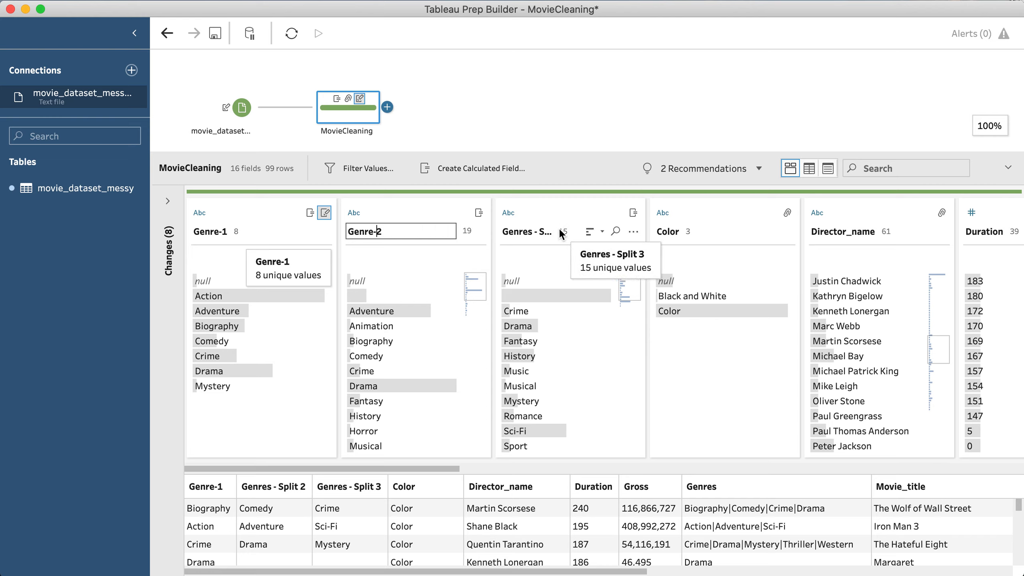
pyautogui.press('Return')
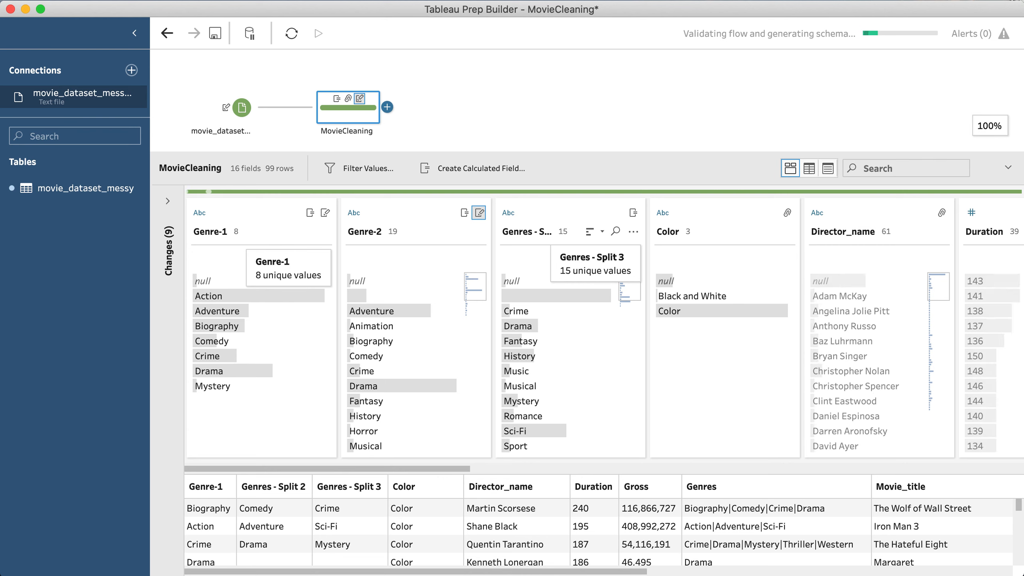
# Rename the field Genres - Split 3 as Genre-3
pyautogui.click(516, 238)
pyautogui.doubleClick(516, 236)
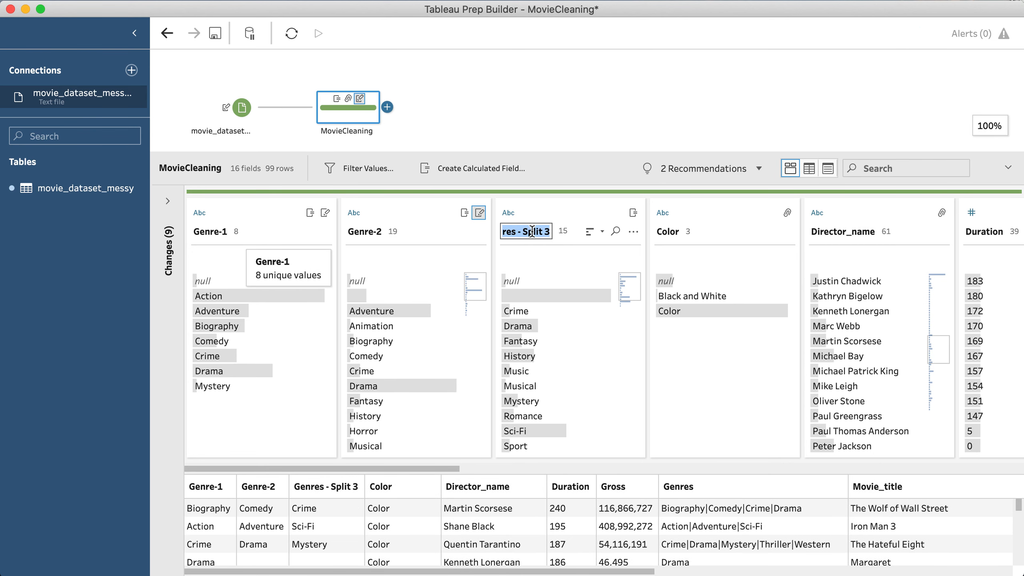
pyautogui.doubleClick(532, 231)
pyautogui.press('BackSpace')
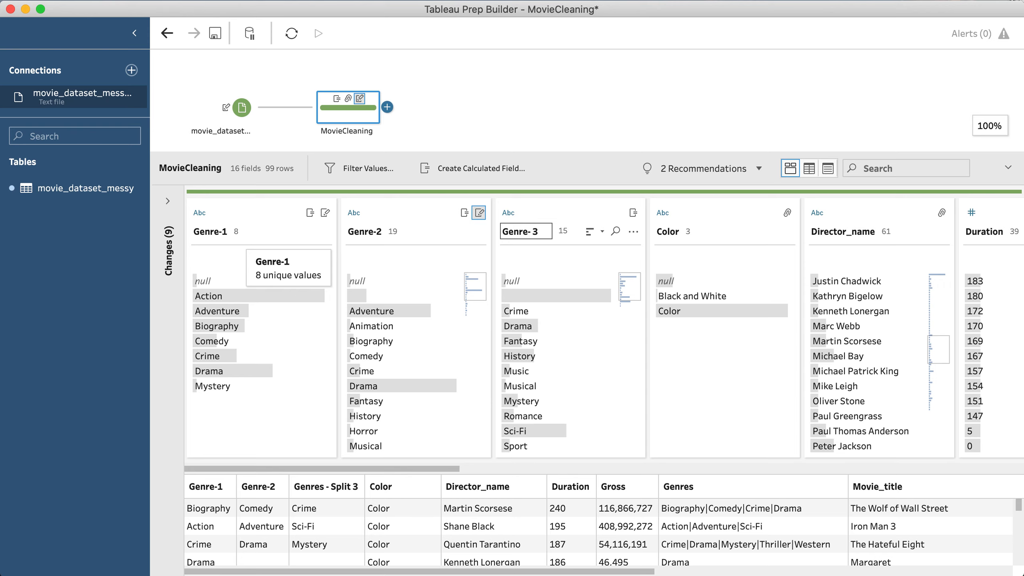
pyautogui.click(542, 302)
# Select Comedy in Genre-2 and look through the values of the Genre-2 and Genre-3 fields
pyautogui.click(404, 349)
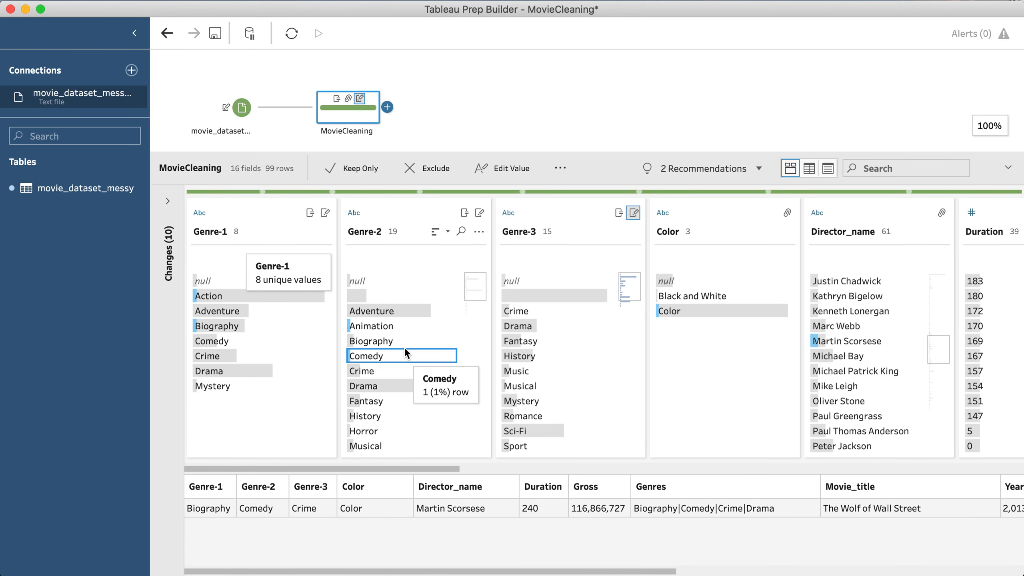
pyautogui.scroll(-3, 404, 349)
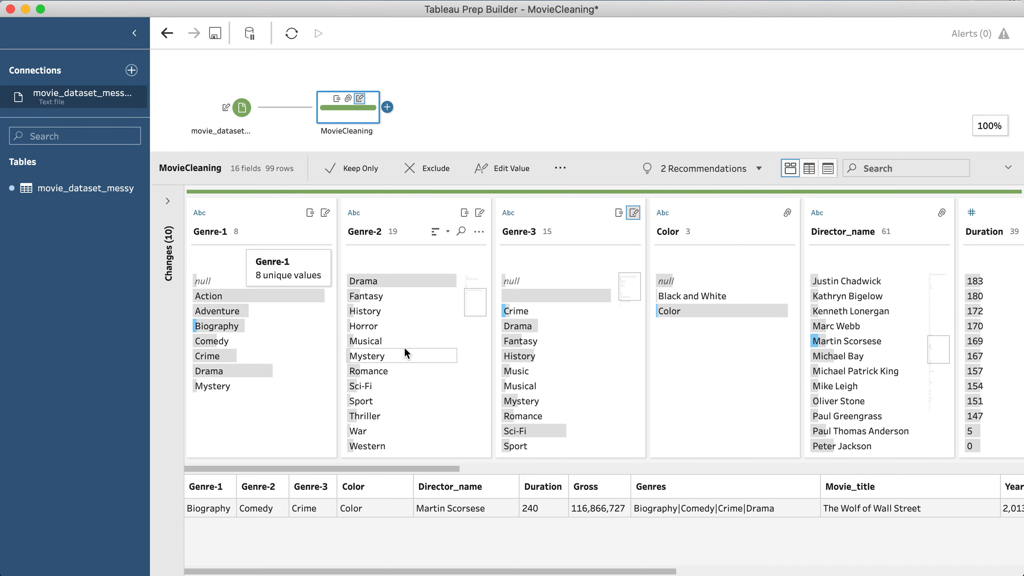
pyautogui.scroll(-3, 539, 354)
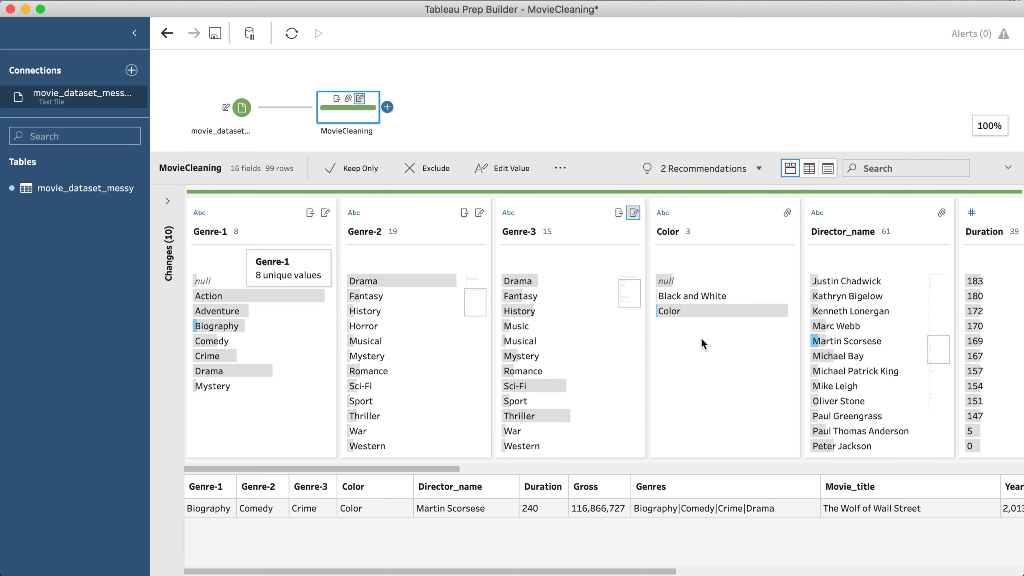
pyautogui.hscroll(15, 714, 333)
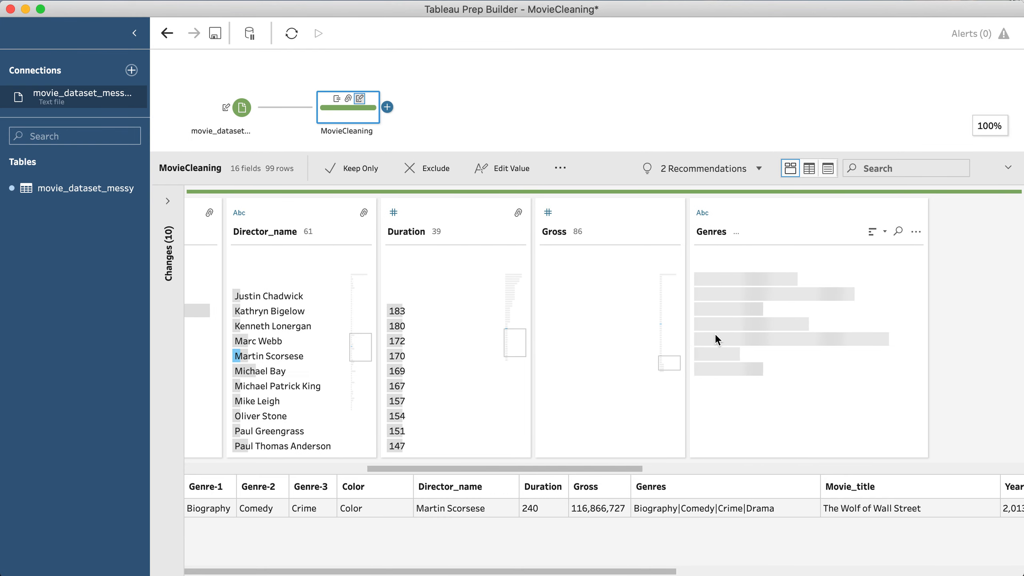
# Remove the original Genres field from the cleaning step
pyautogui.hscroll(10, 715, 333)
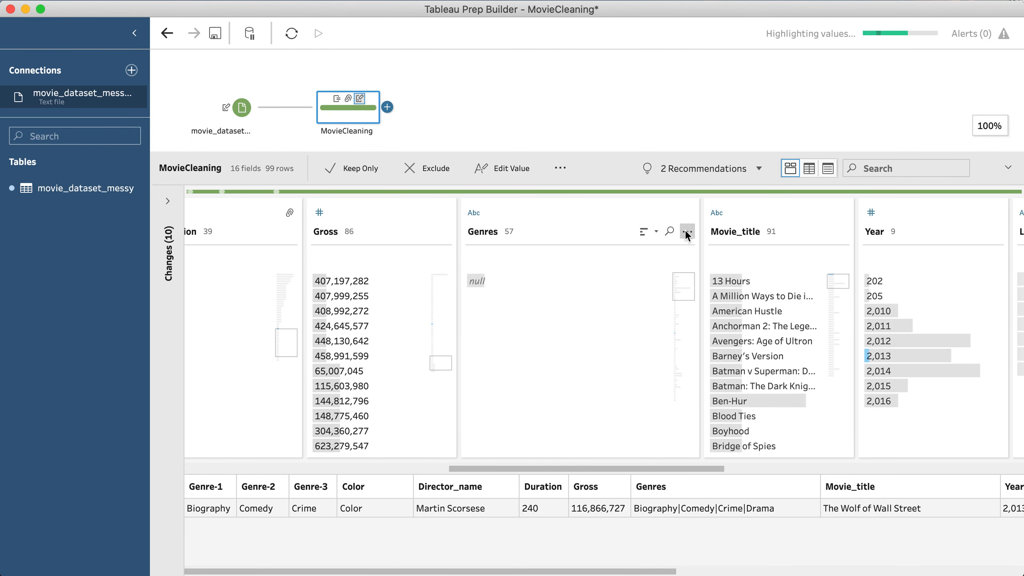
pyautogui.click(685, 232)
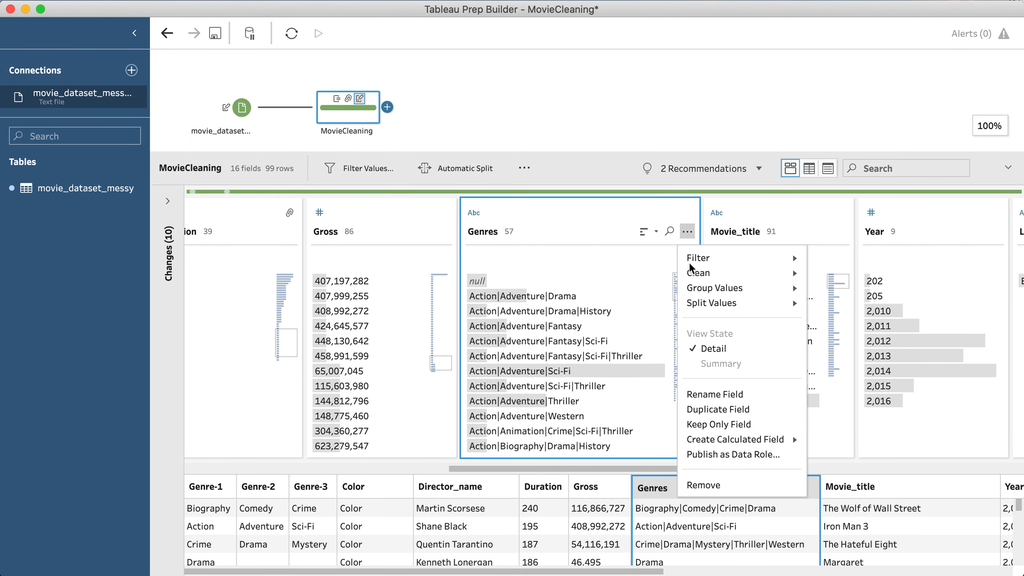
pyautogui.click(718, 484)
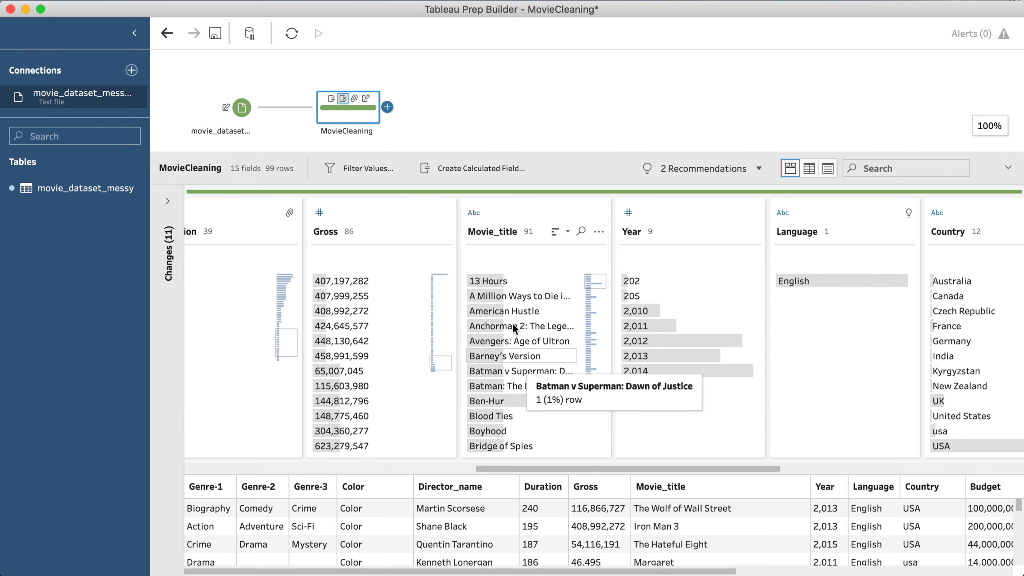
# Look through the full list of Movie_title values for titles that need cleaning
pyautogui.scroll(-5, 515, 366)
pyautogui.scroll(-15, 517, 370)
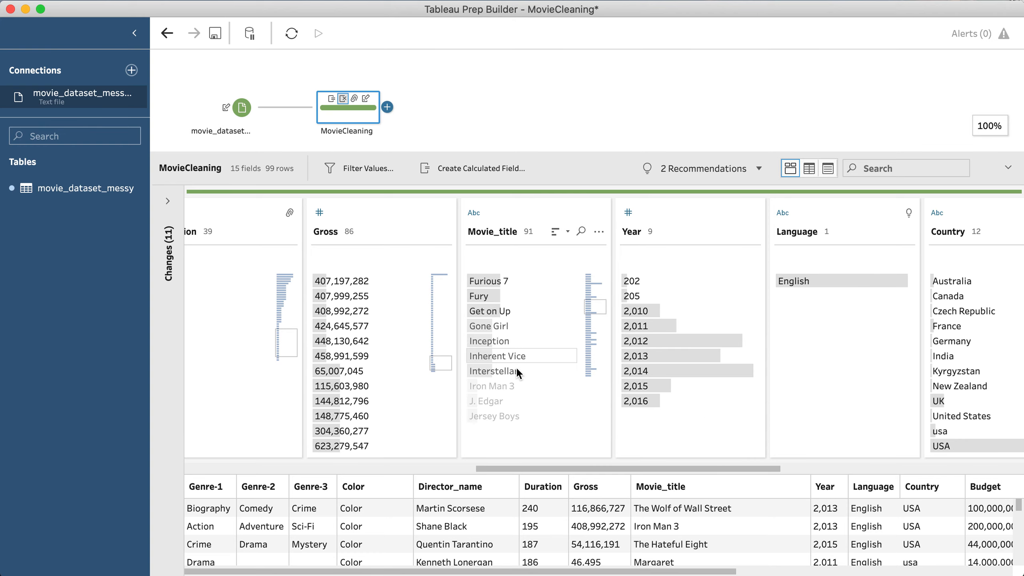
pyautogui.scroll(-10, 515, 367)
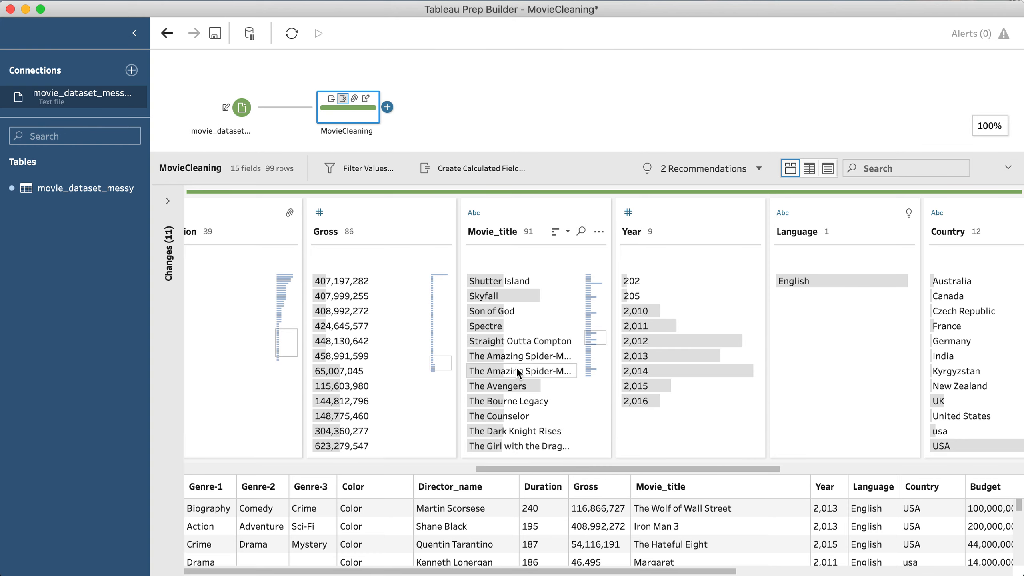
pyautogui.scroll(-3, 515, 367)
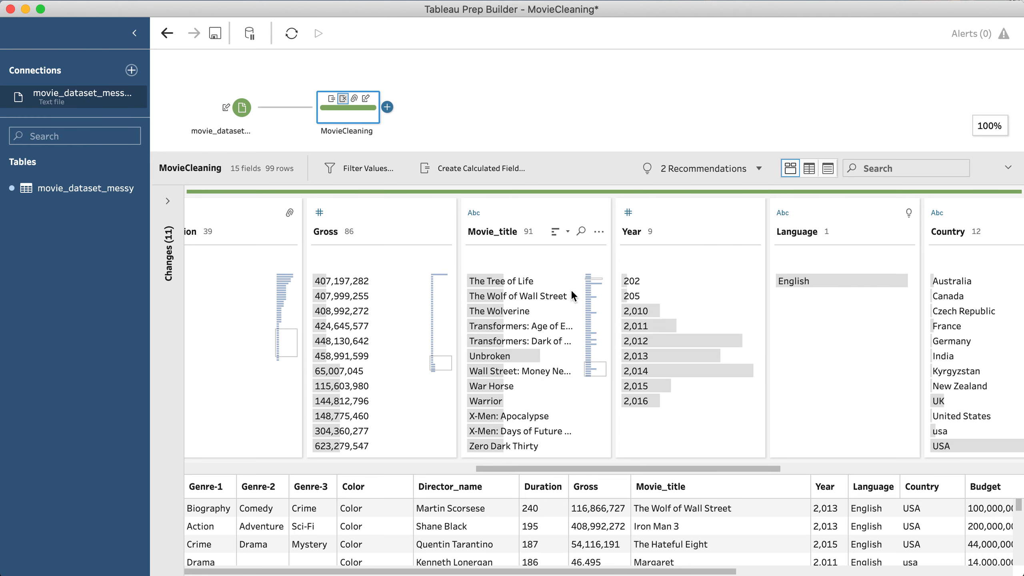
pyautogui.scroll(10, 551, 399)
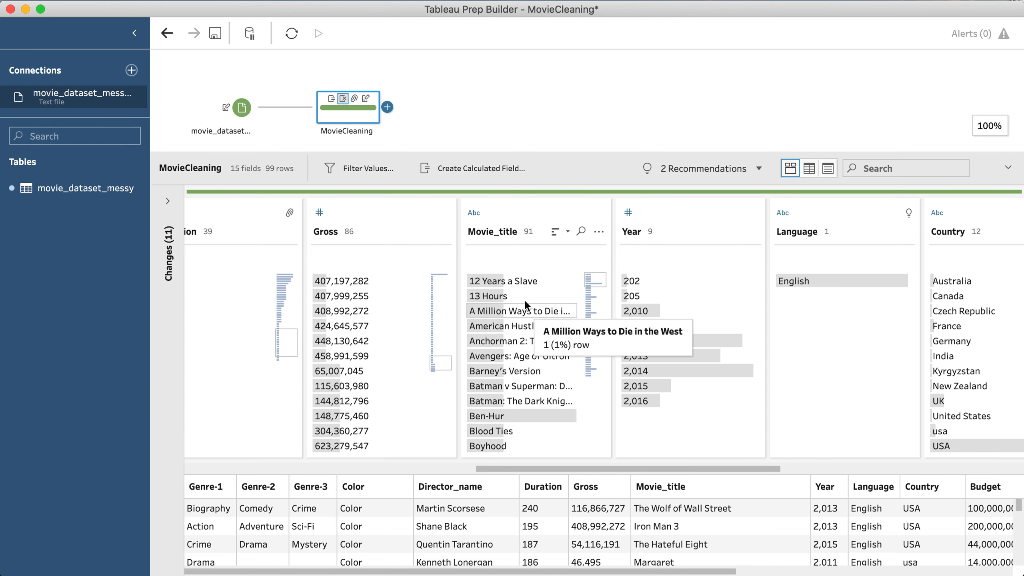
pyautogui.moveTo(599, 279)
pyautogui.mouseDown()
pyautogui.moveTo(588, 383)
pyautogui.moveTo(588, 274)
pyautogui.mouseUp()
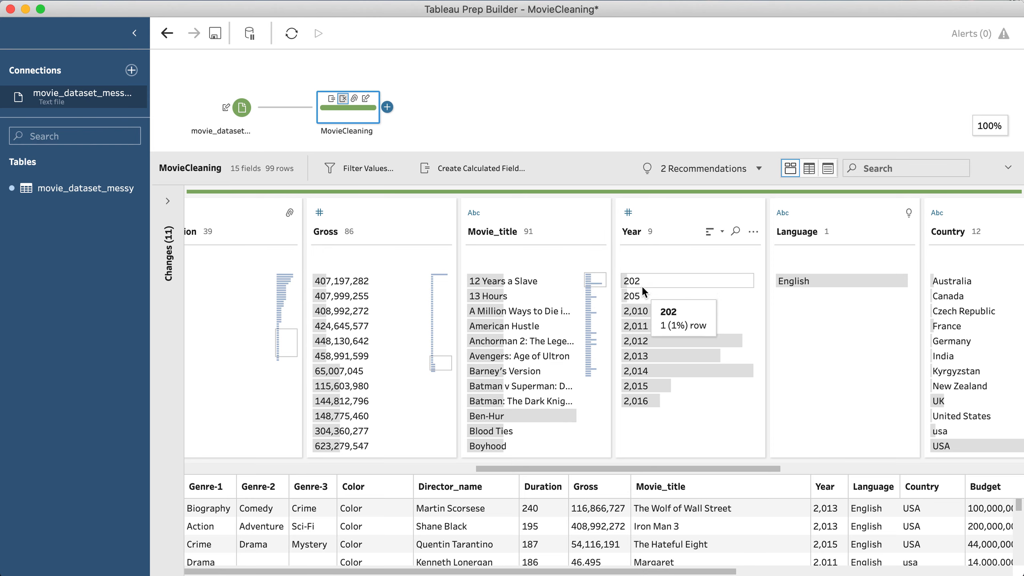
# Replace the invalid Year values 202 and 205 with null
pyautogui.hscroll(1, 641, 275)
pyautogui.hscroll(5, 640, 276)
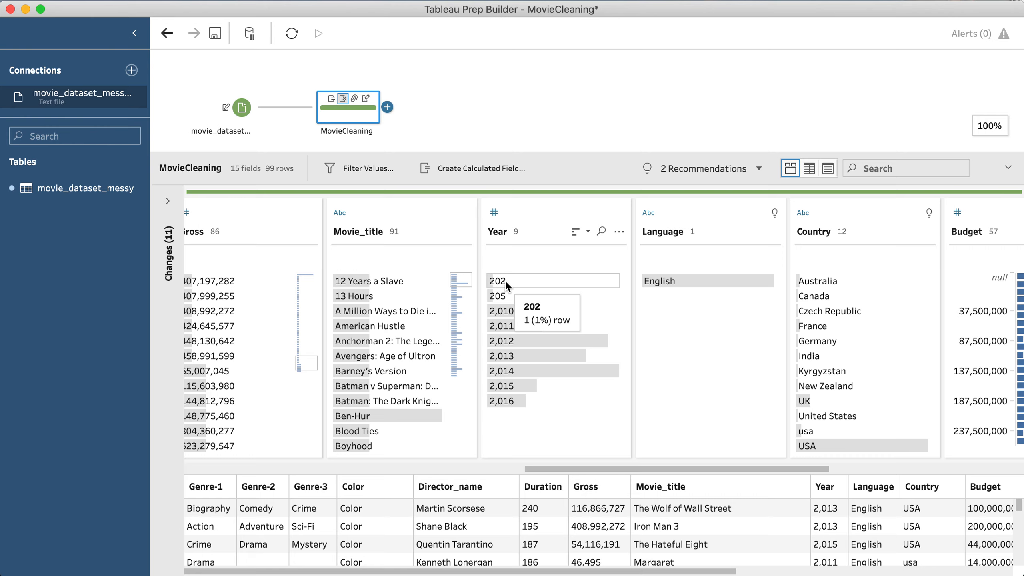
pyautogui.doubleClick(505, 281)
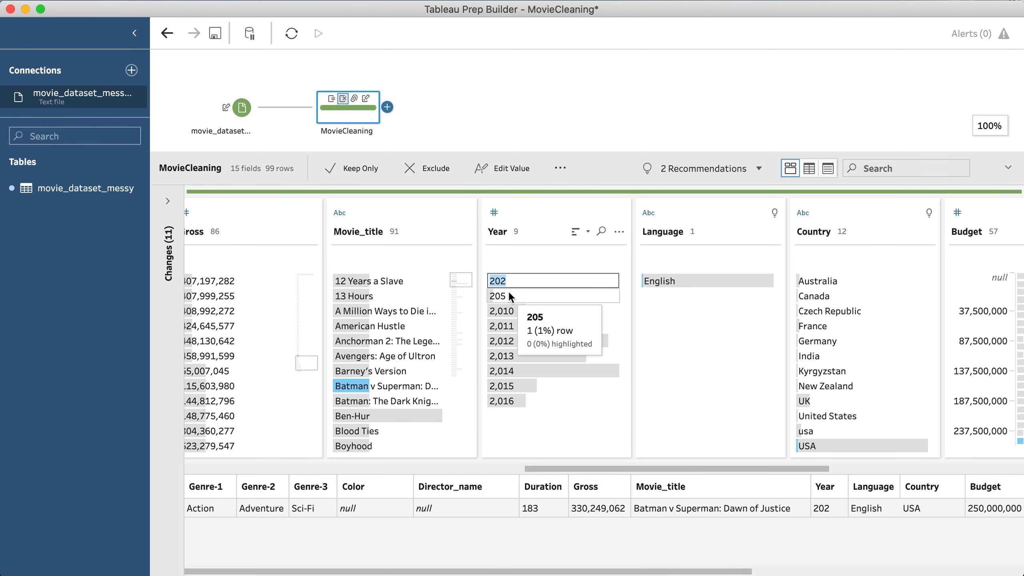
pyautogui.click(508, 295)
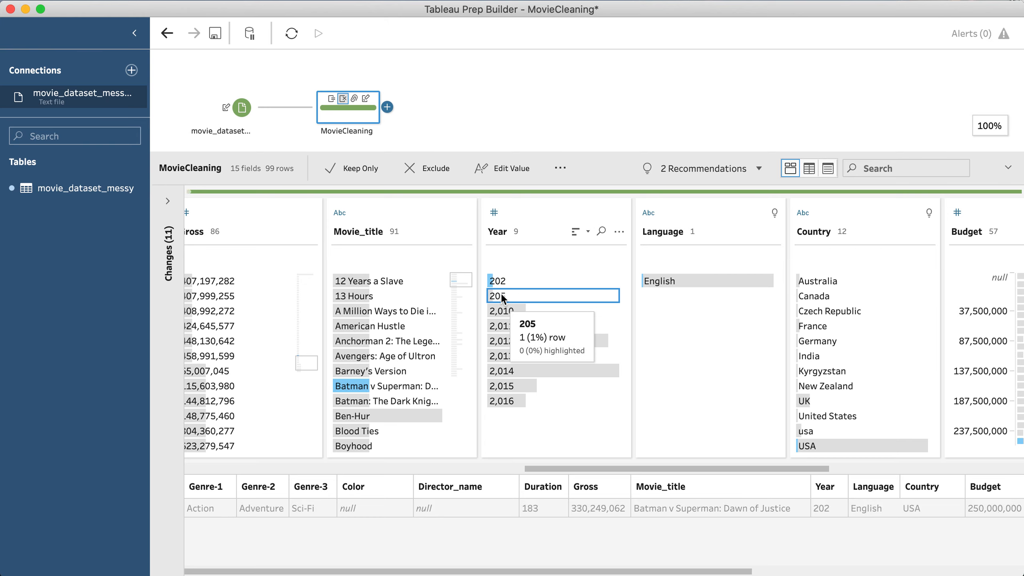
pyautogui.click(501, 283)
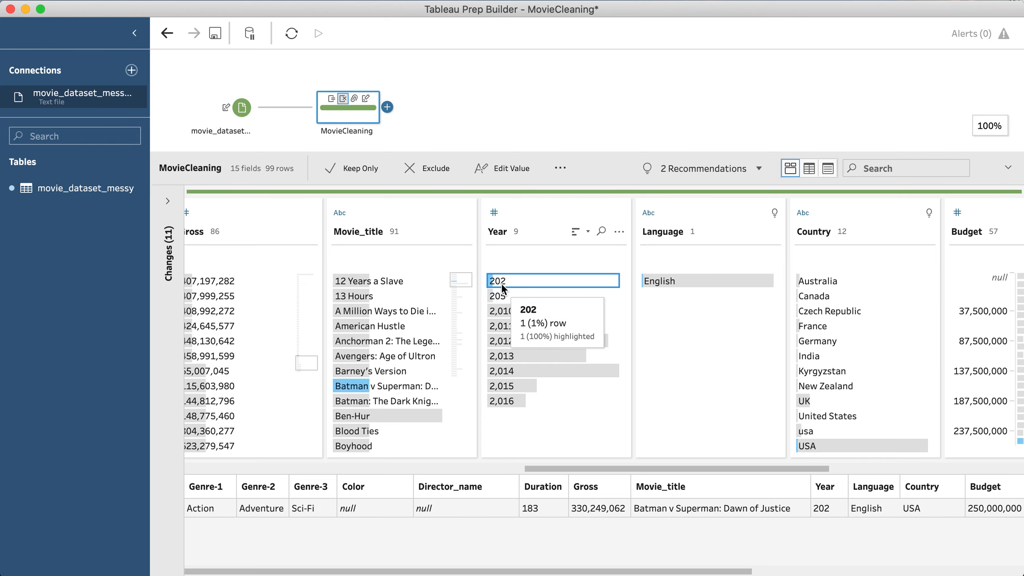
pyautogui.keyDown('super'); pyautogui.click(501, 288); pyautogui.keyUp('super')
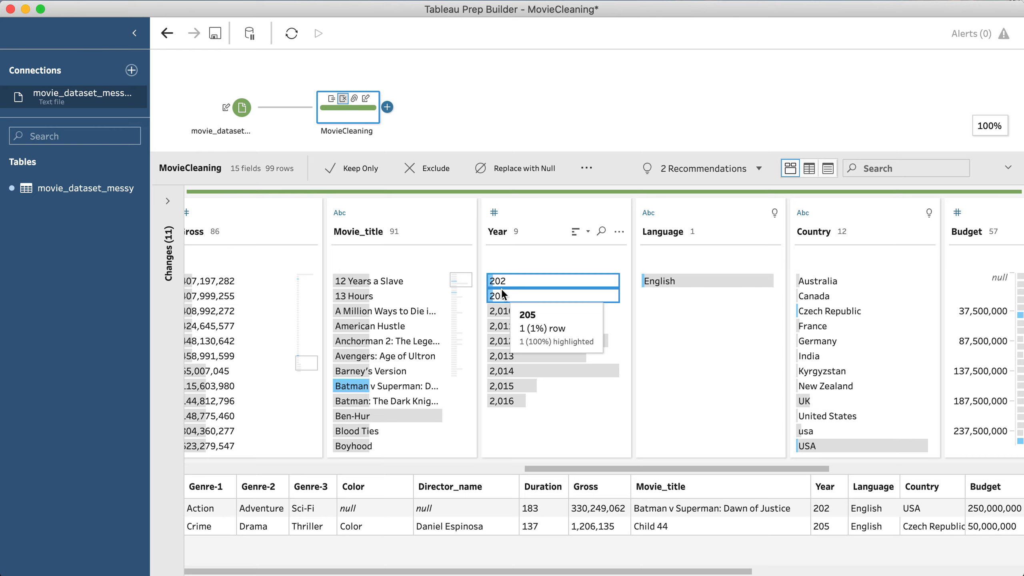
pyautogui.rightClick(502, 291)
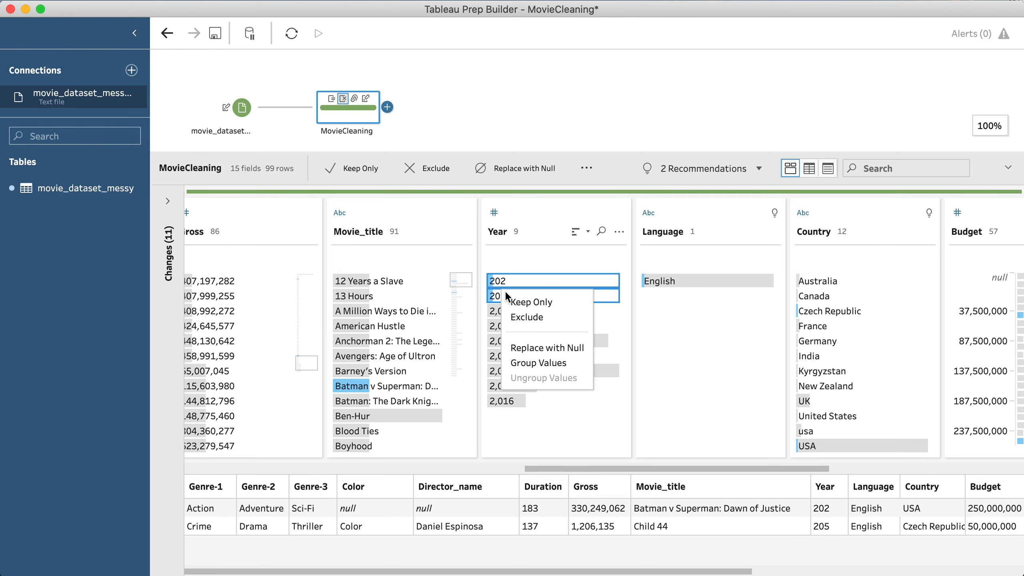
pyautogui.click(534, 348)
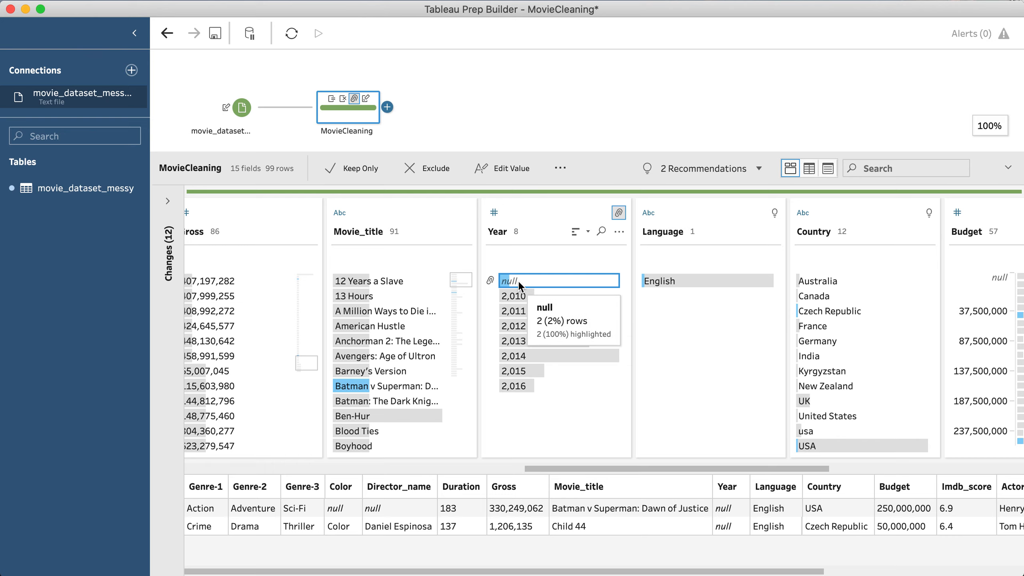
pyautogui.click(520, 296)
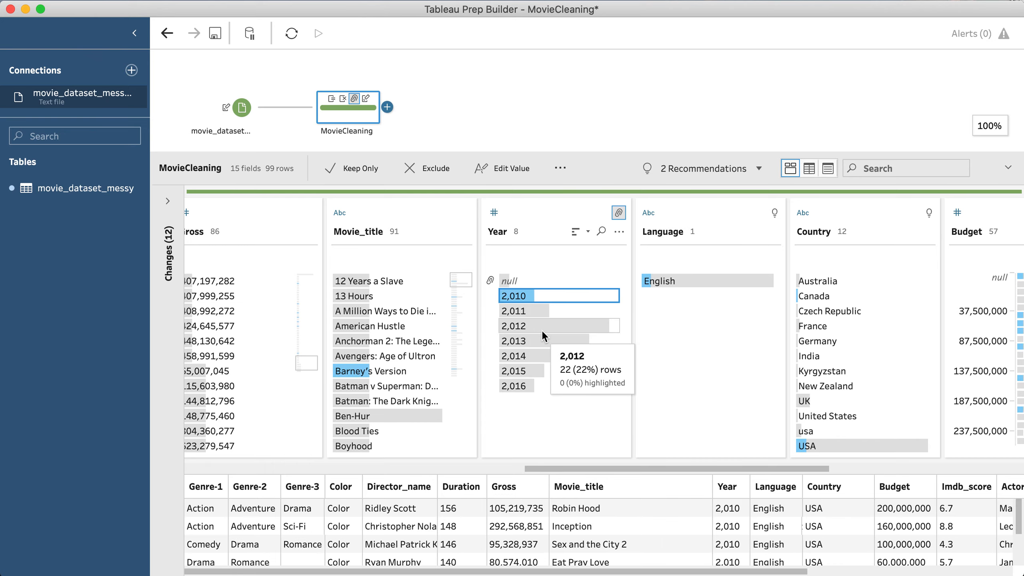
# Remove the Language field from the cleaning step
pyautogui.hscroll(5, 672, 274)
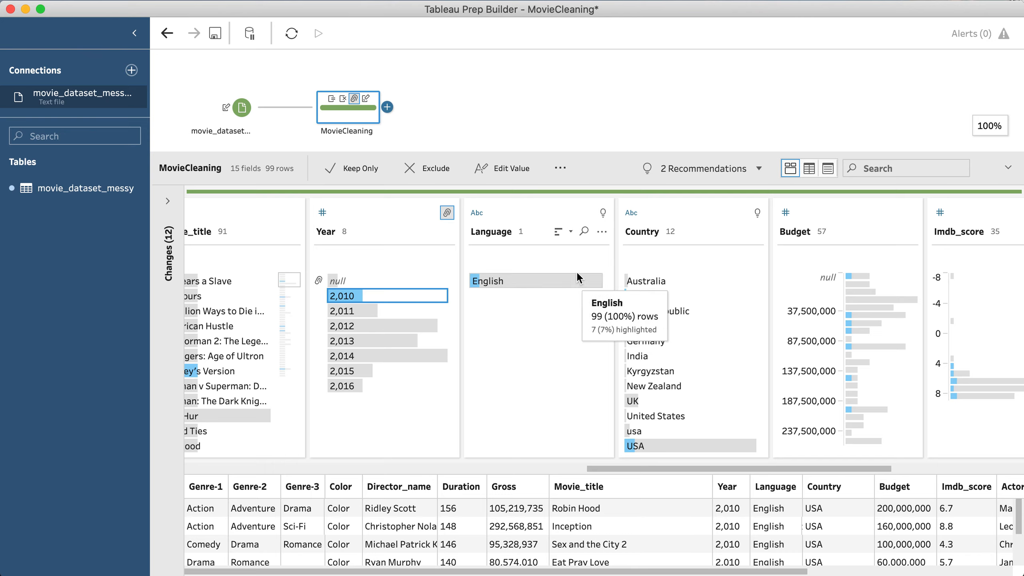
pyautogui.click(600, 233)
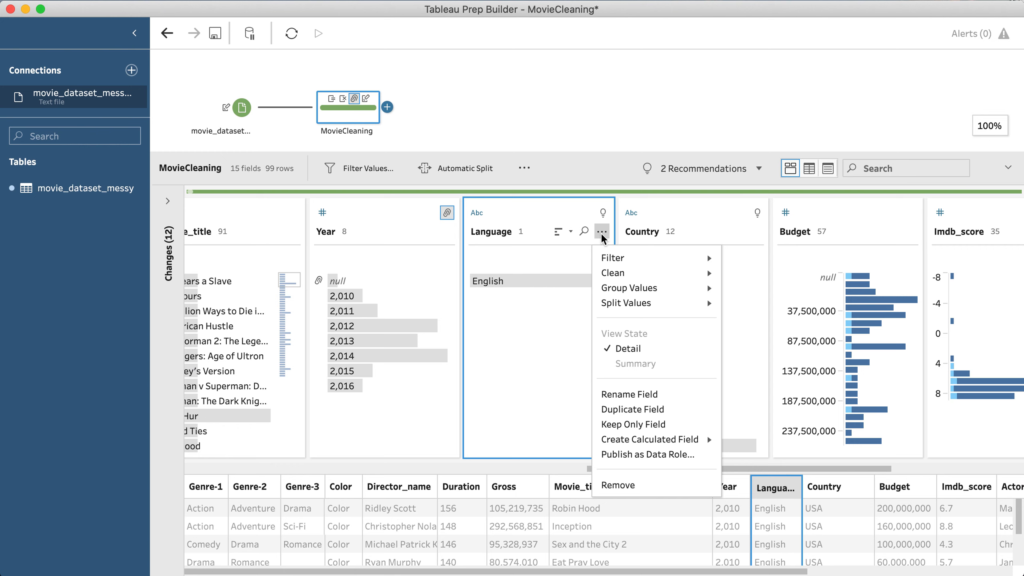
pyautogui.click(610, 480)
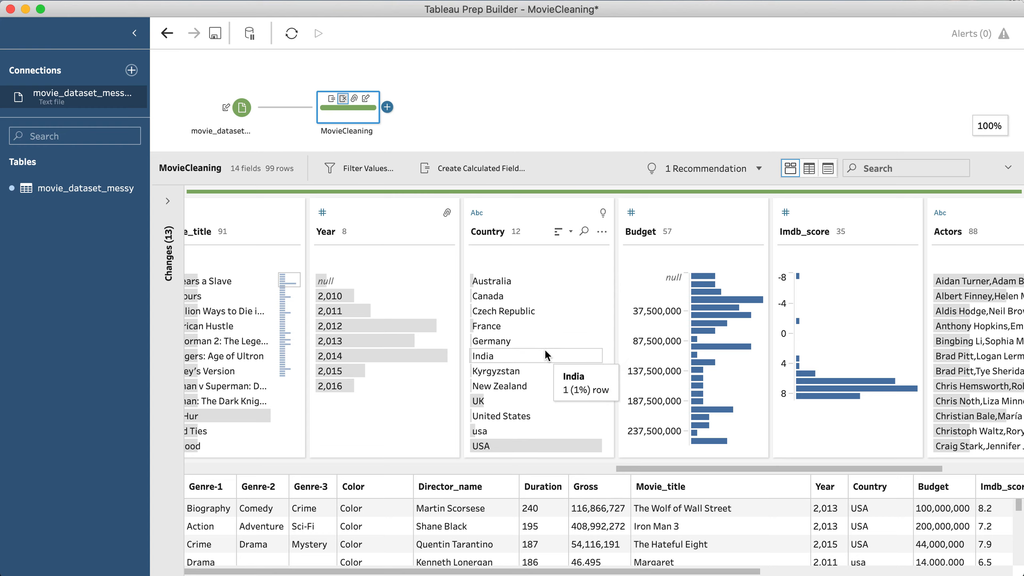
# Check the rows for Australia and Kyrgyzstan in the Country field, and change the value usa to USA
pyautogui.click(536, 293)
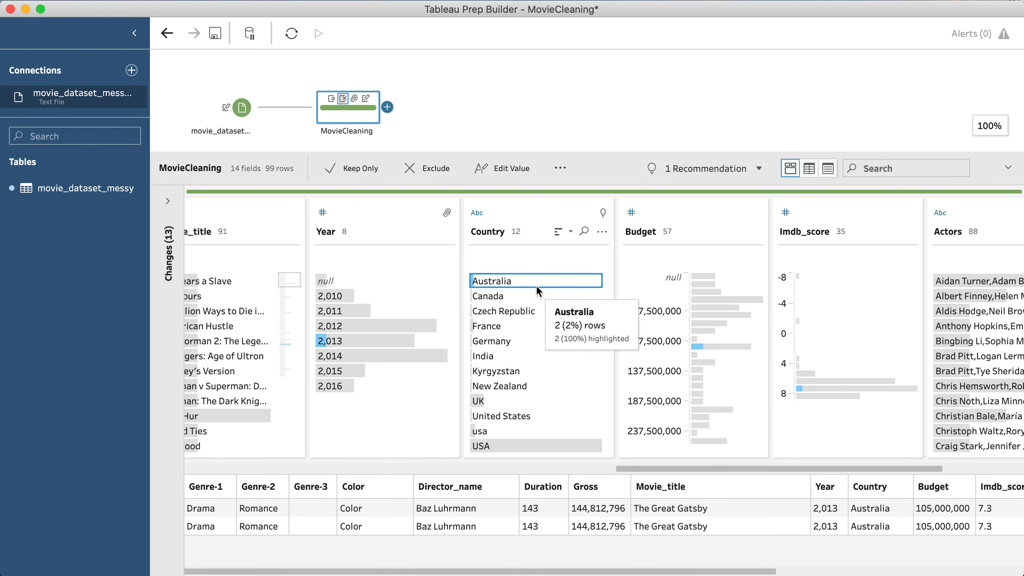
pyautogui.click(530, 369)
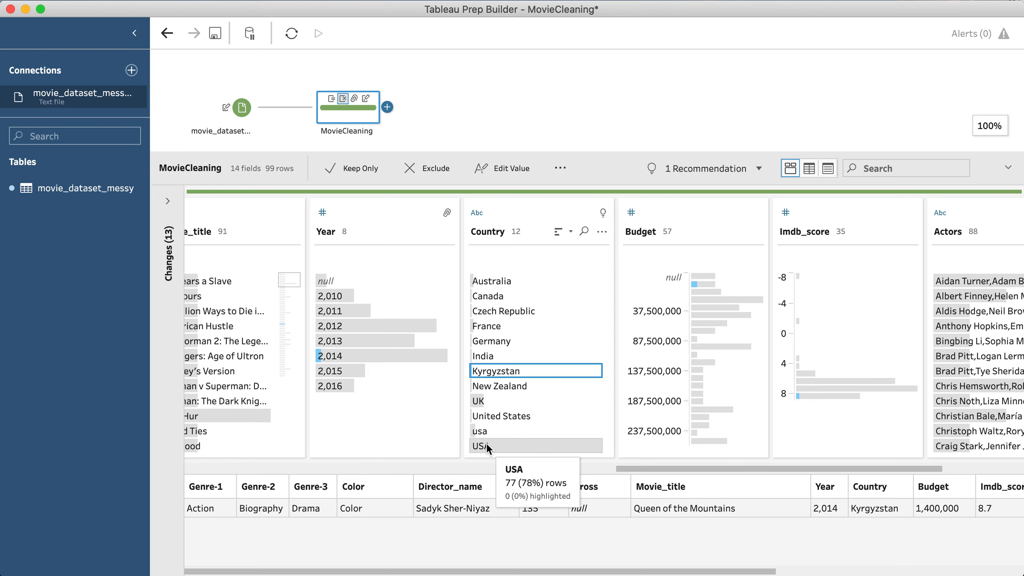
pyautogui.doubleClick(489, 430)
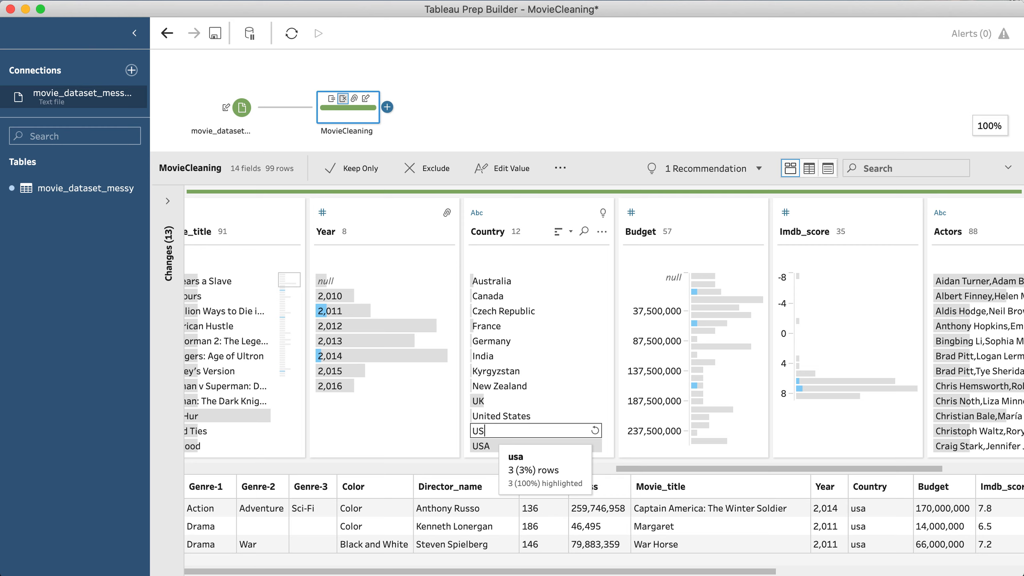
pyautogui.press('Return')
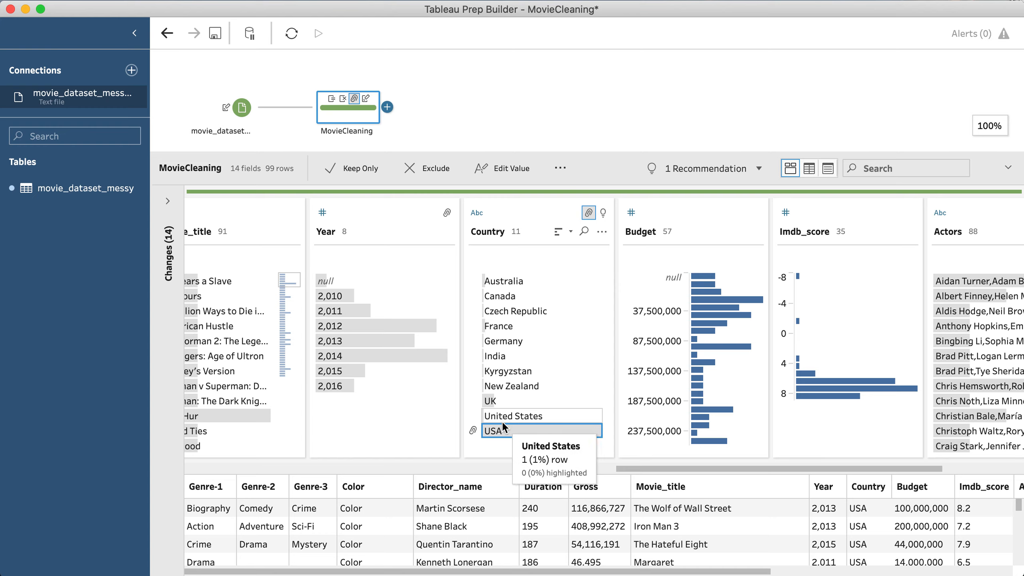
pyautogui.click(602, 233)
pyautogui.moveTo(611, 260)
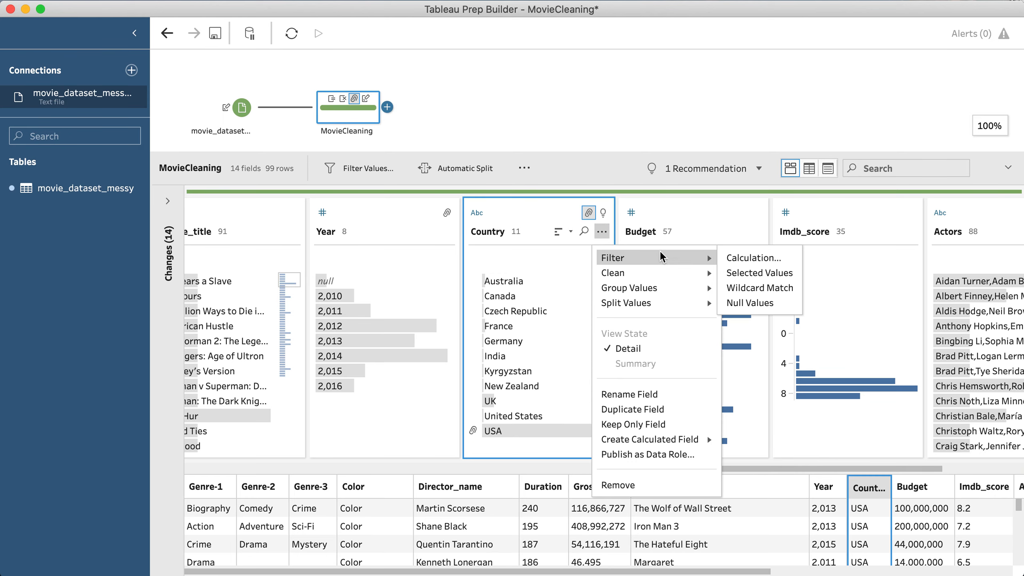
pyautogui.click(767, 276)
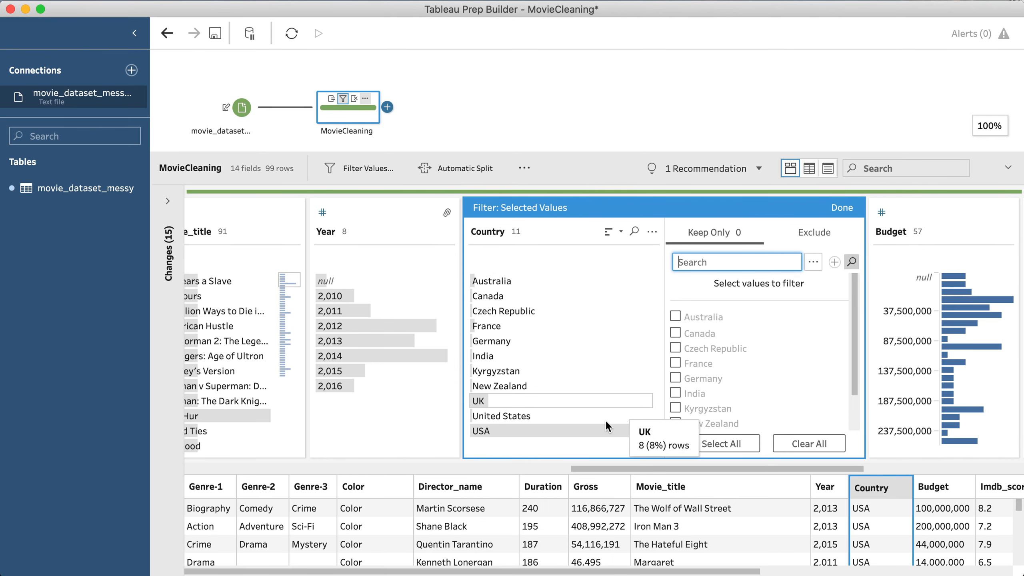
pyautogui.click(531, 417)
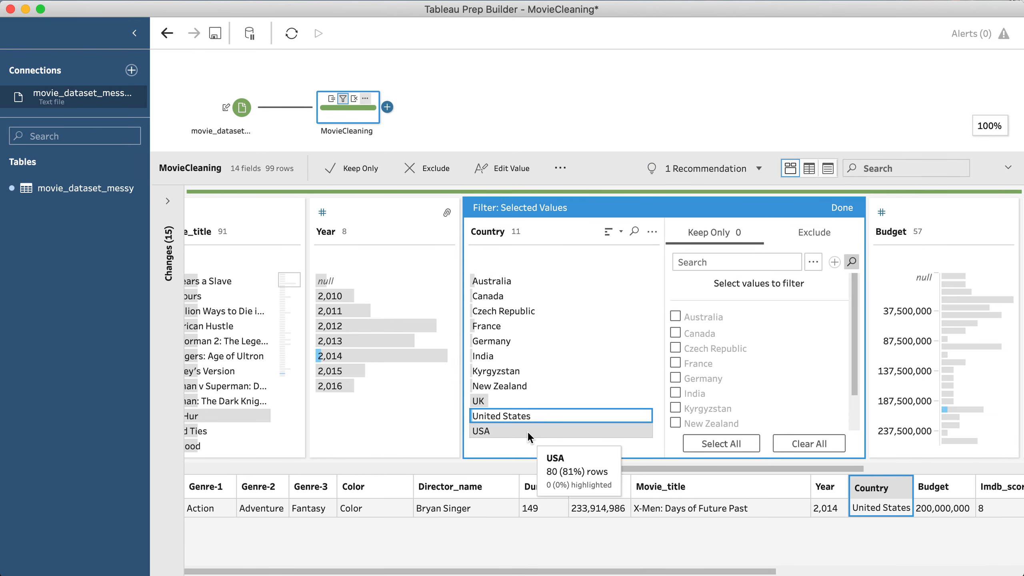
pyautogui.click(527, 431)
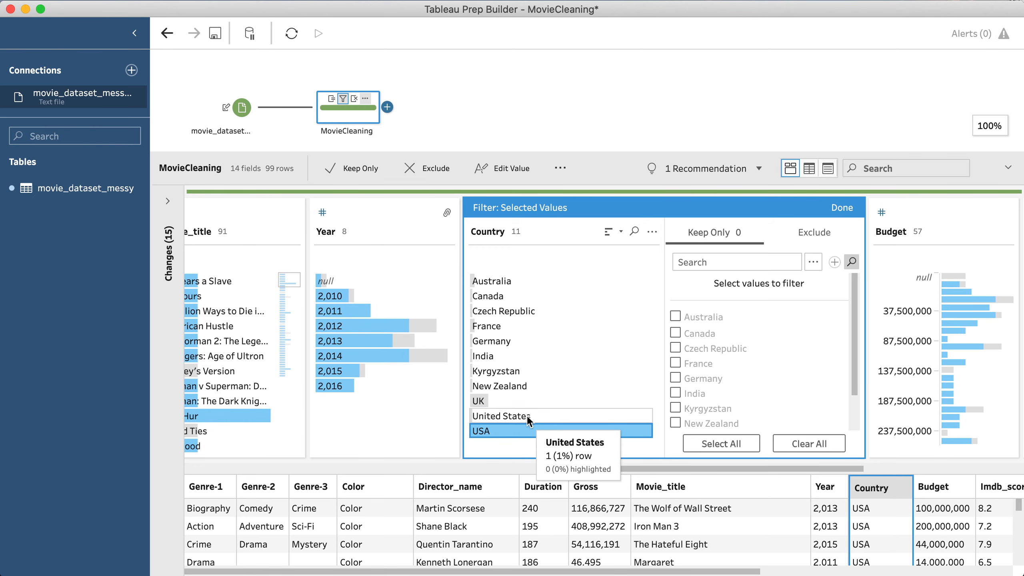
pyautogui.keyDown('super'); pyautogui.click(527, 418); pyautogui.keyUp('super')
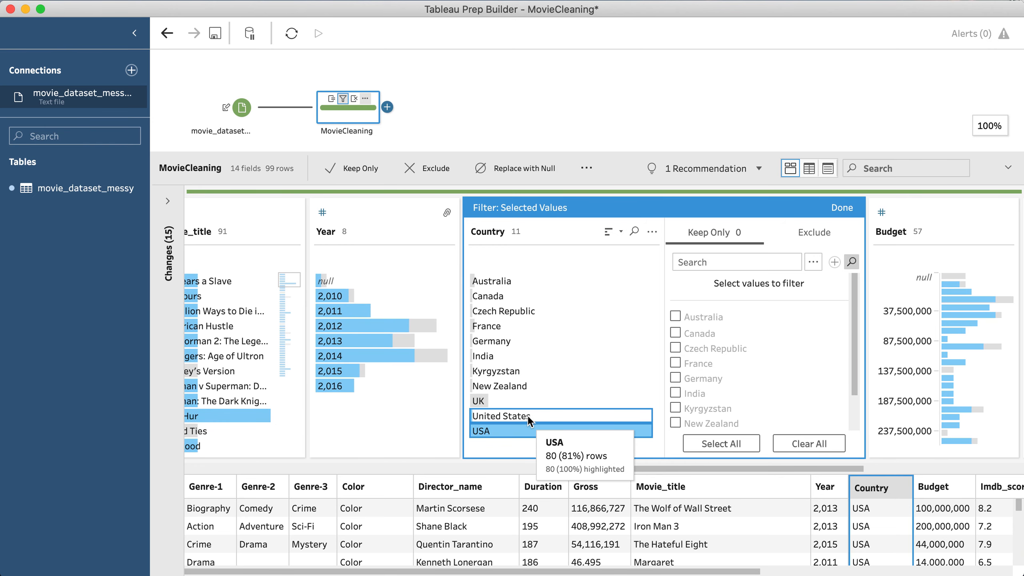
pyautogui.click(841, 208)
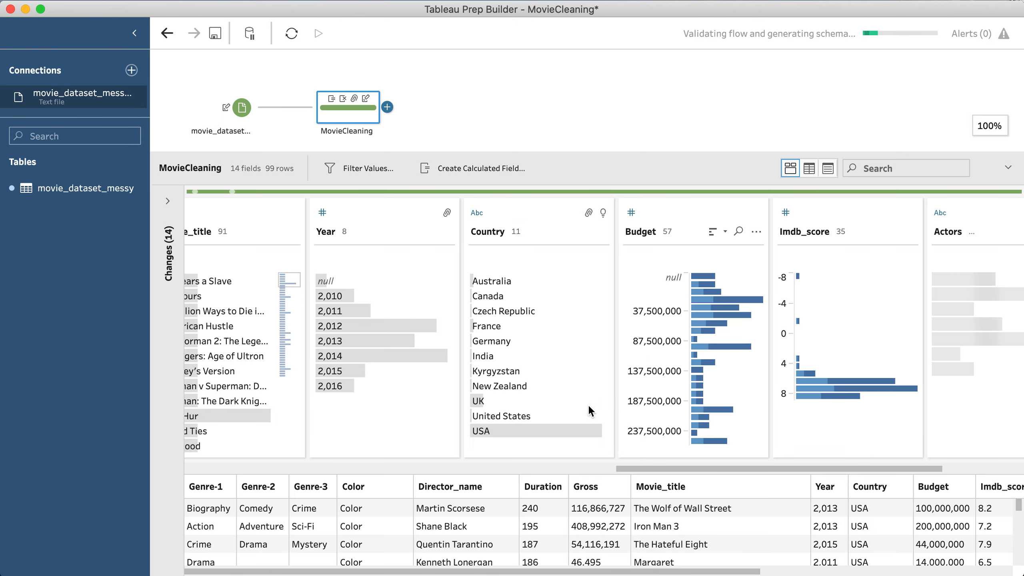
# Change the Country value USA to United States, reusing the wording of the existing United States value
pyautogui.doubleClick(505, 418)
pyautogui.press('super+c')
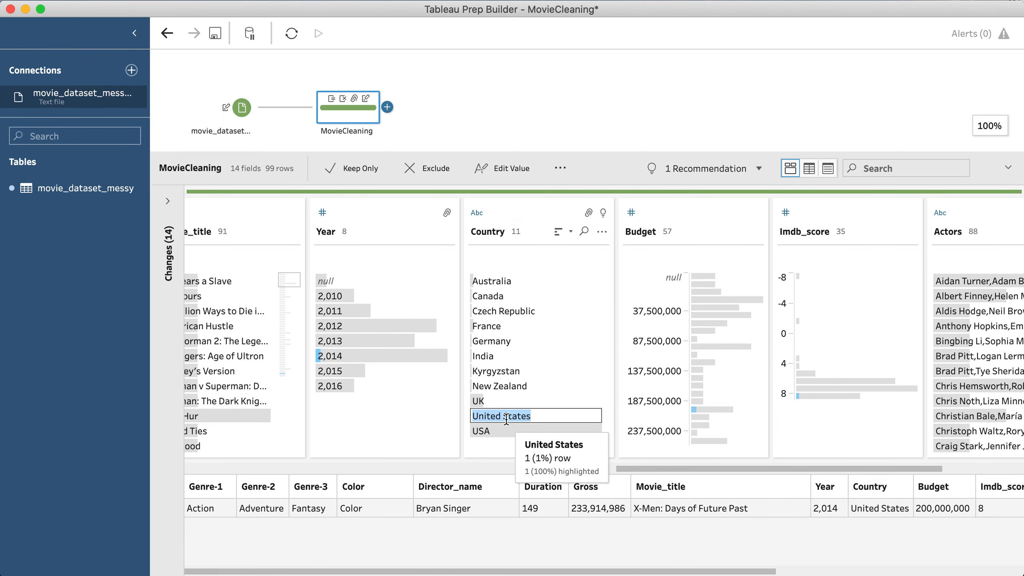
pyautogui.doubleClick(488, 430)
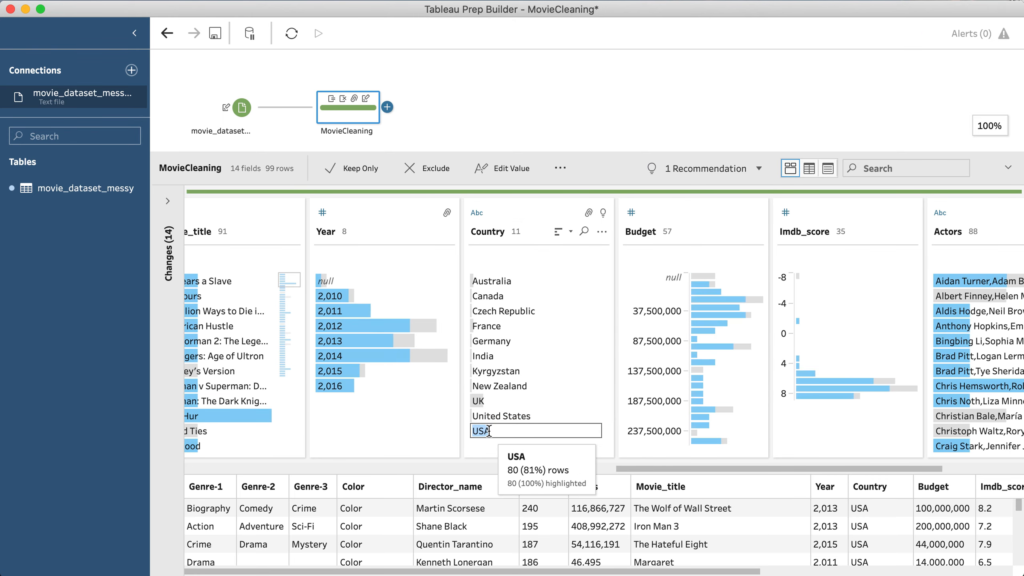
pyautogui.press('super+v')
pyautogui.press('Return')
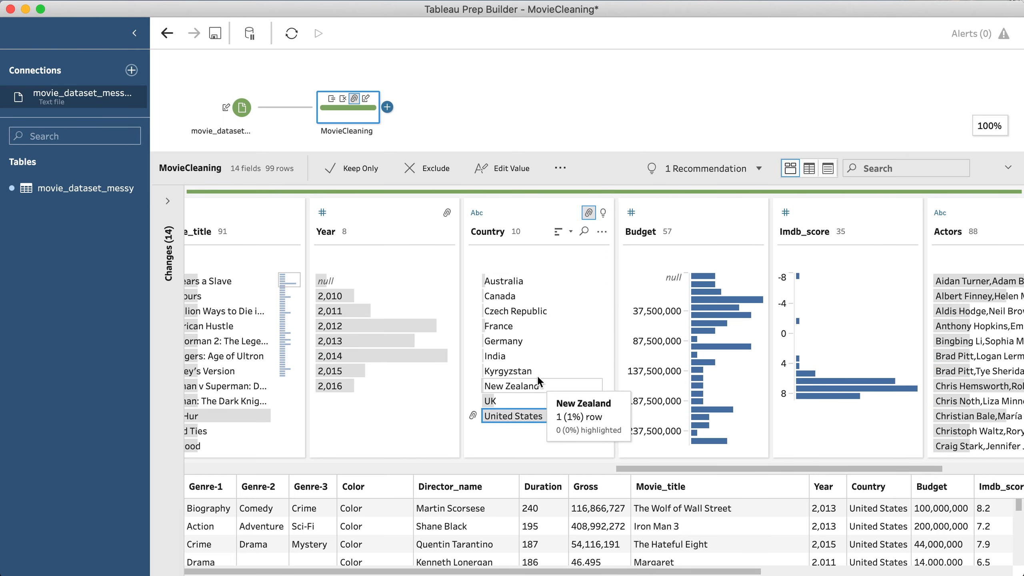
# Sort the values of the Budget field and look through them
pyautogui.hscroll(5, 668, 307)
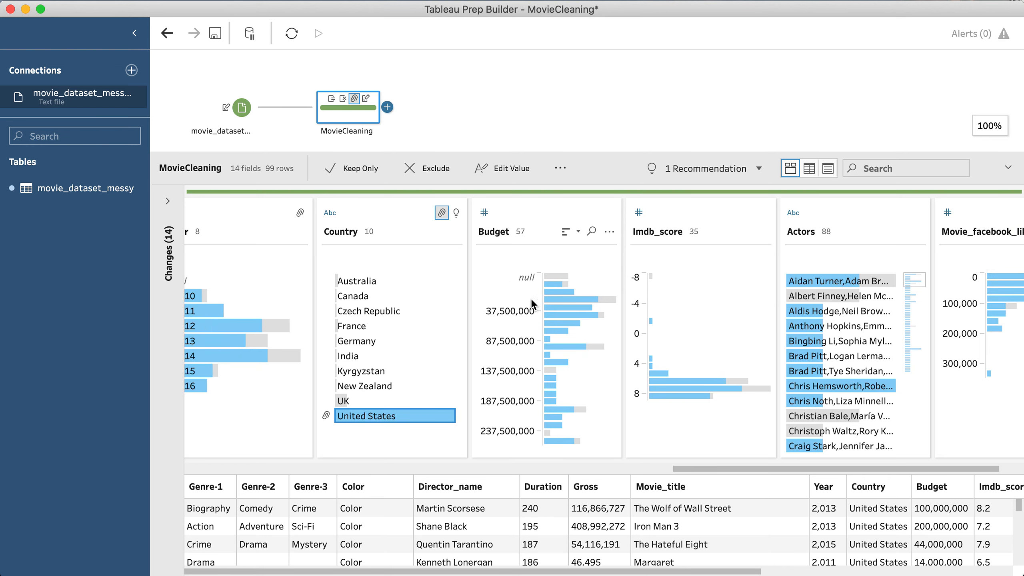
pyautogui.click(566, 233)
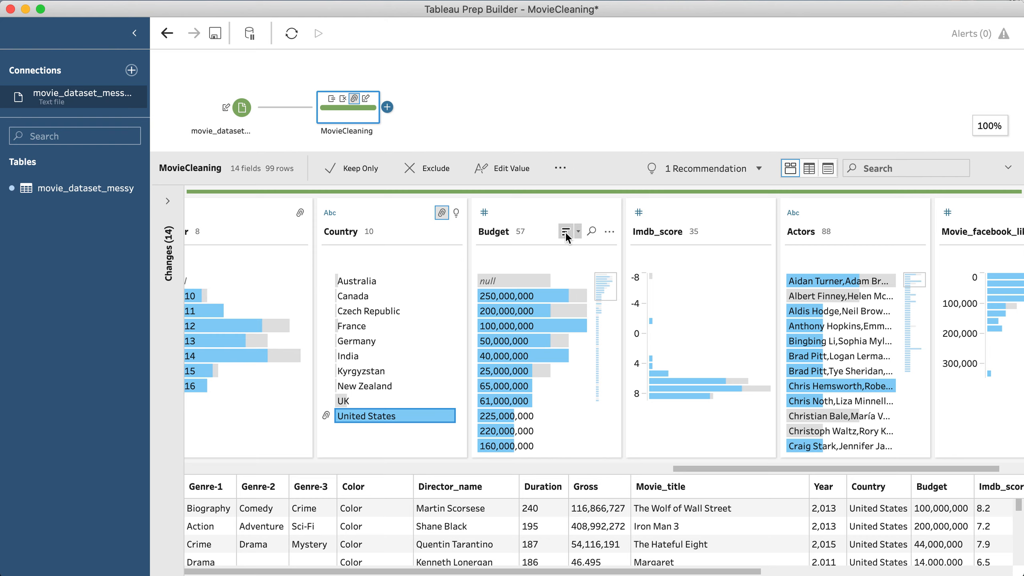
pyautogui.scroll(-3, 531, 404)
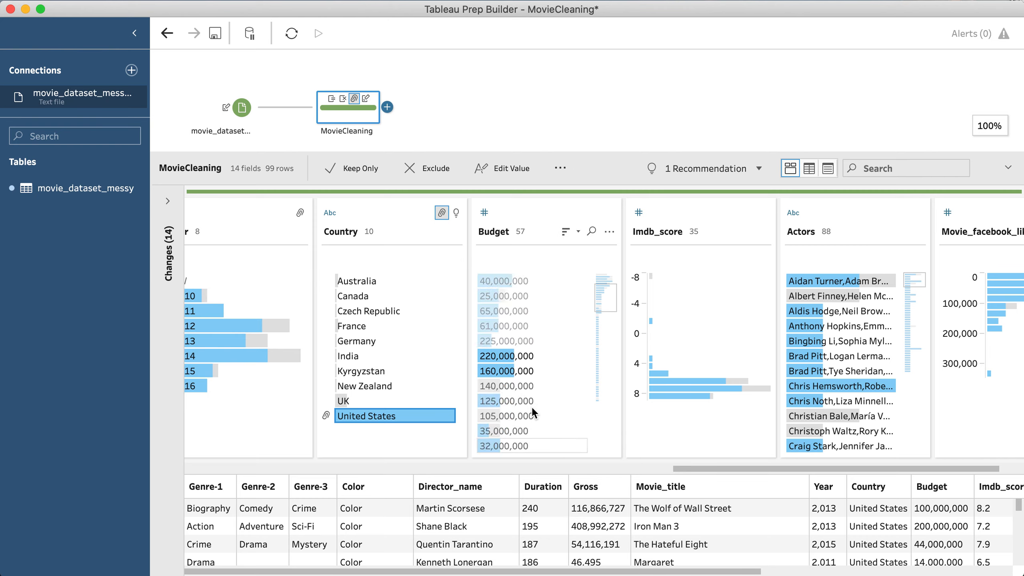
# Look through the rest of the Budget values and return to the start of the list
pyautogui.scroll(-6, 532, 407)
pyautogui.moveTo(608, 330)
pyautogui.mouseDown()
pyautogui.moveTo(608, 393)
pyautogui.moveTo(605, 325)
pyautogui.mouseUp()
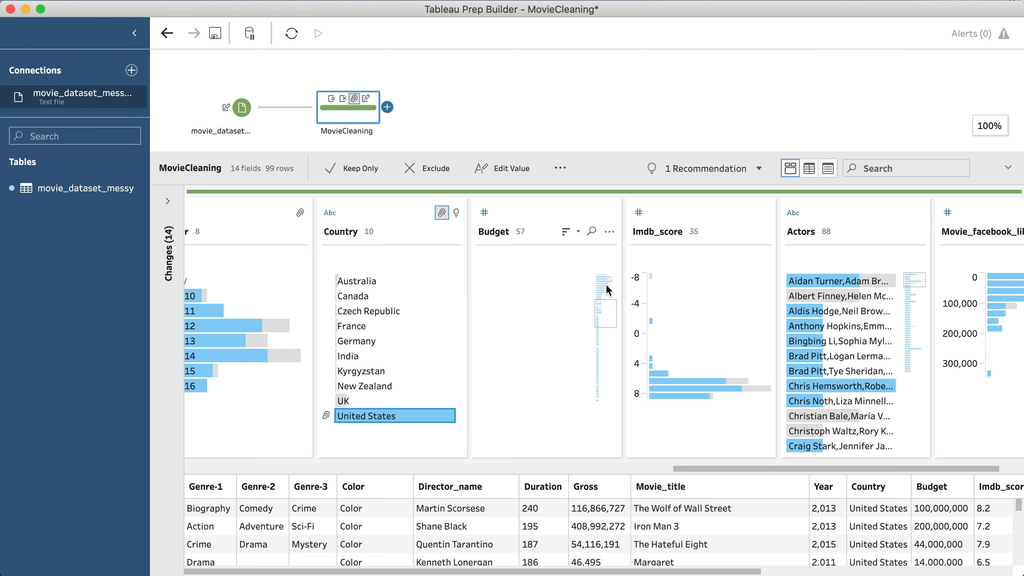
pyautogui.moveTo(607, 286); pyautogui.dragTo(606, 272)
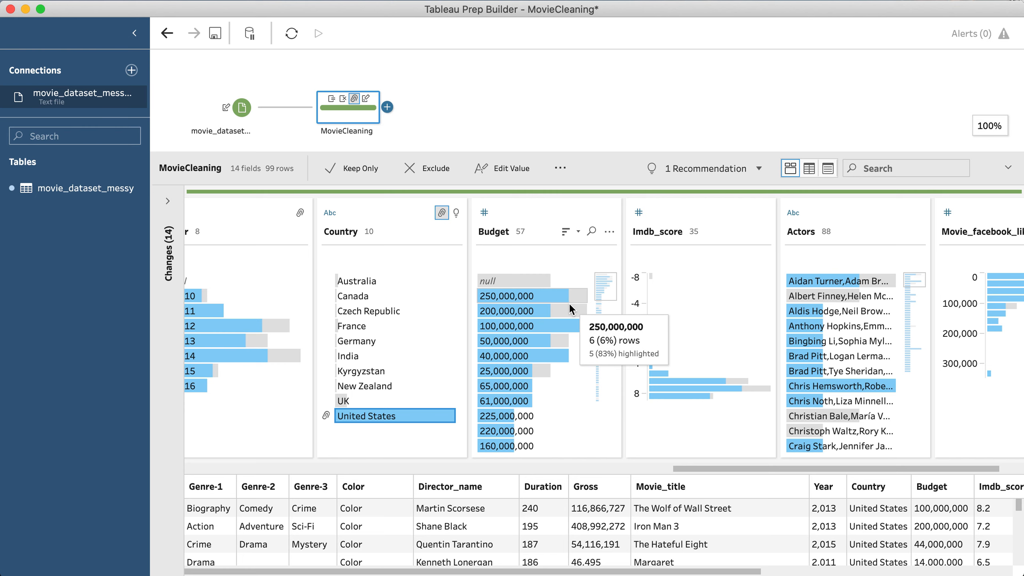
# List the individual Imdb_score values in sorted order and check the movie row that has the score -7.5
pyautogui.hscroll(2, 673, 344)
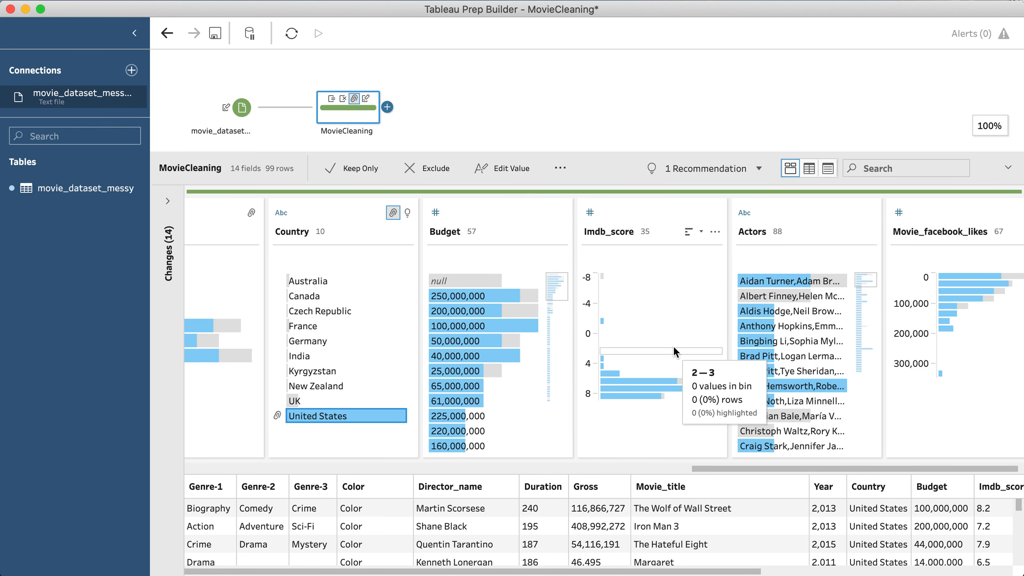
pyautogui.hscroll(1, 673, 345)
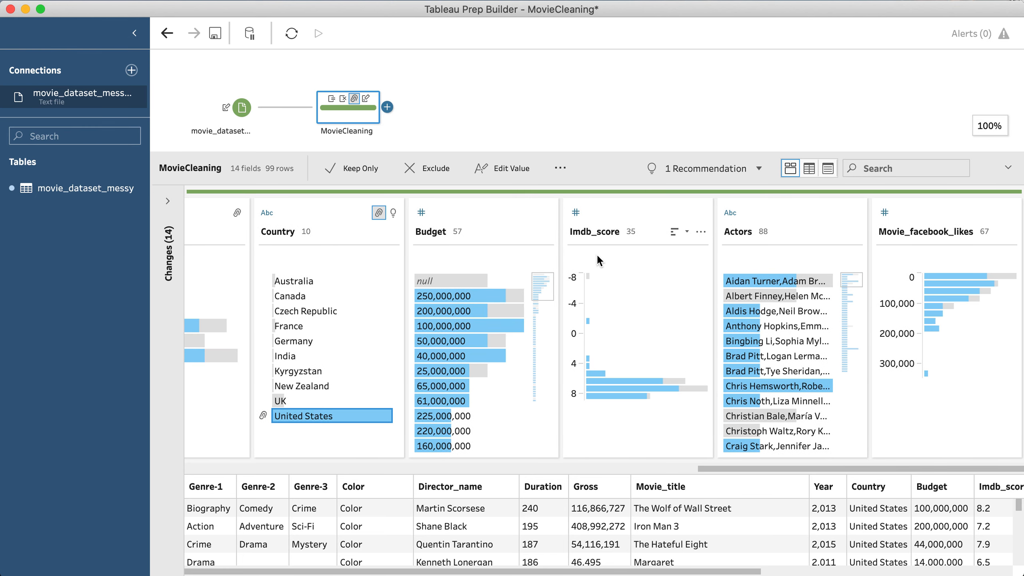
pyautogui.moveTo(629, 274)
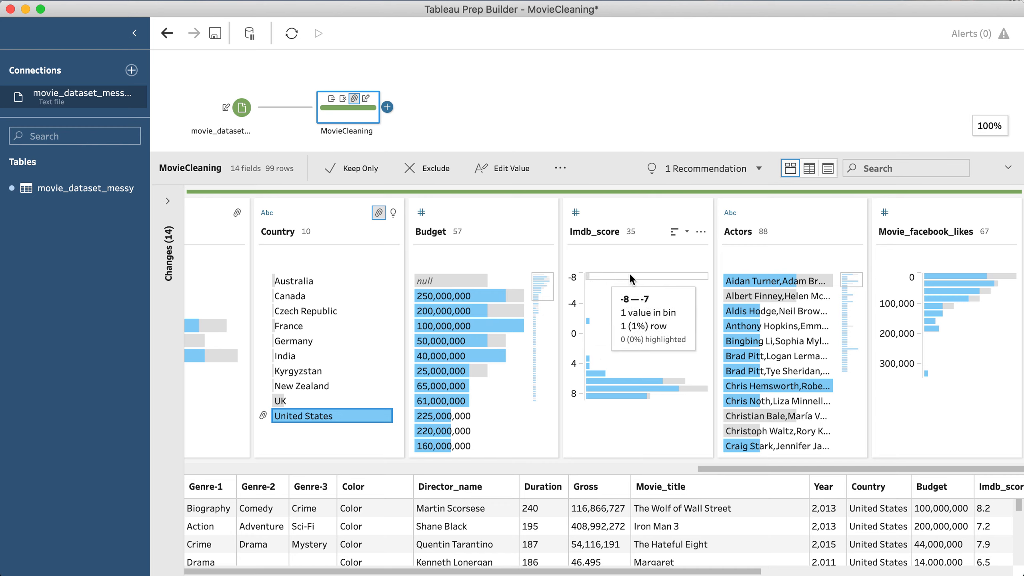
pyautogui.click(675, 234)
pyautogui.scroll(-3, 611, 390)
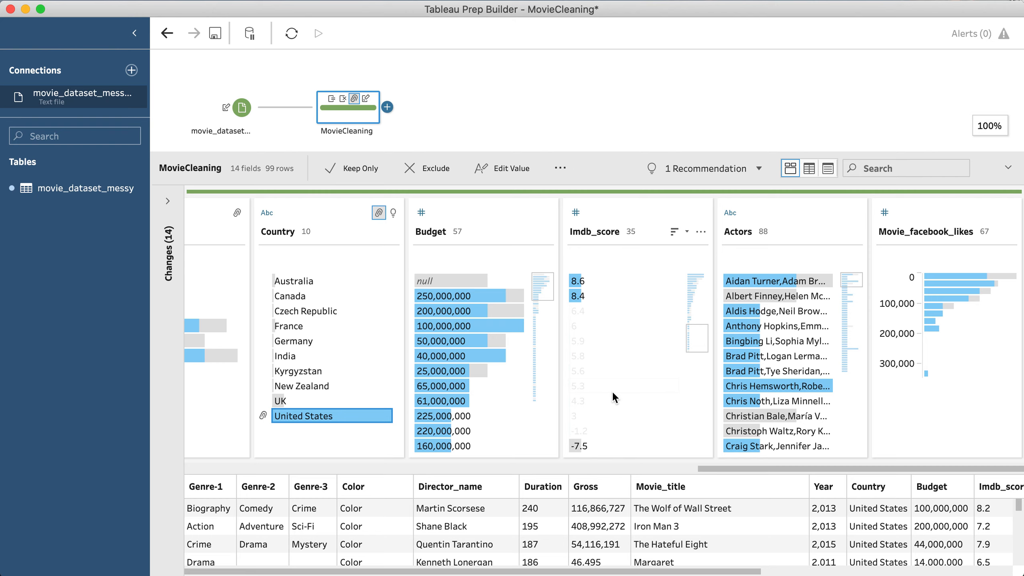
pyautogui.moveTo(590, 447)
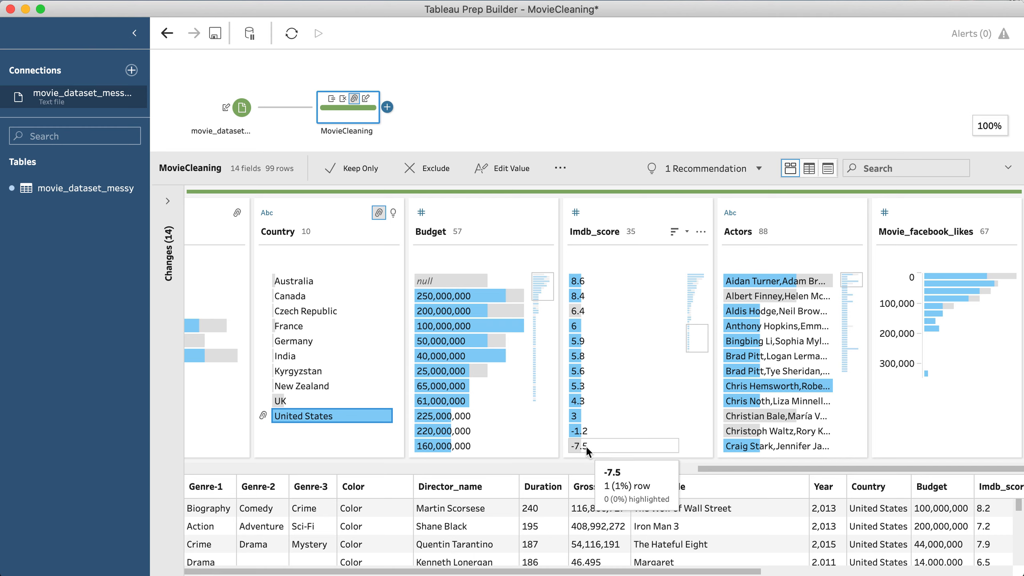
pyautogui.click(587, 448)
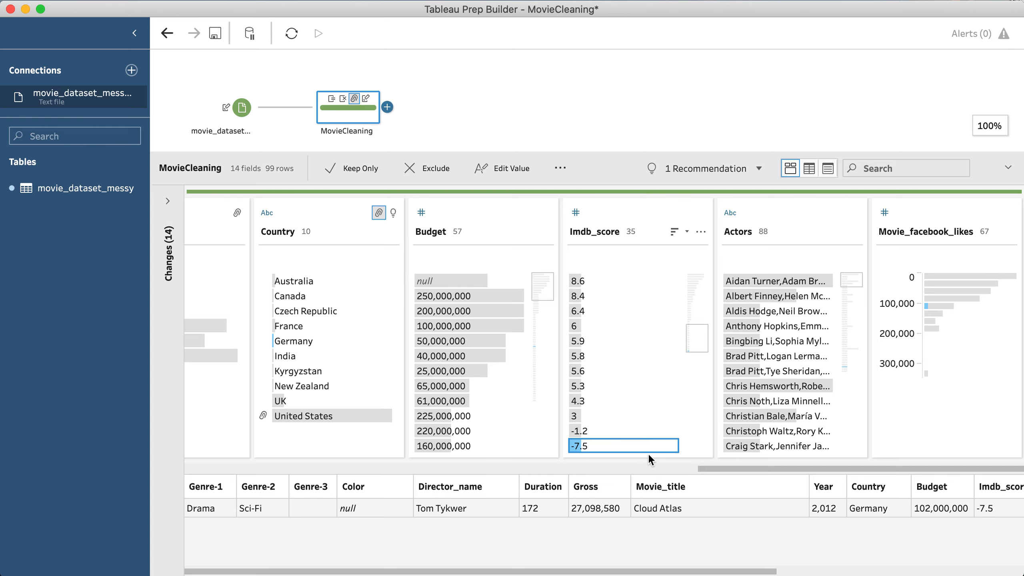
pyautogui.click(699, 445)
pyautogui.click(585, 445)
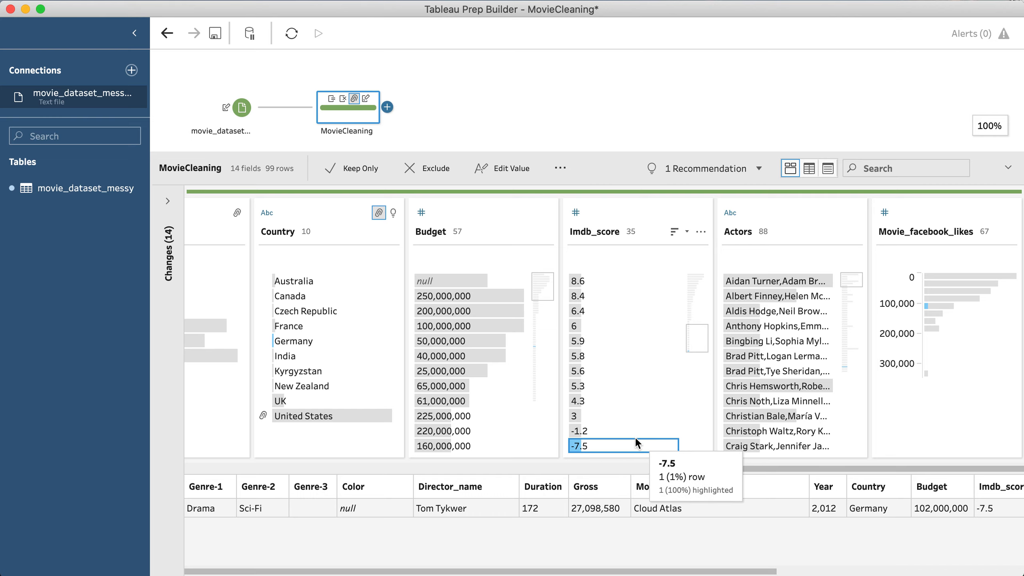
# Replace the negative Imdb_score values -1.2 and -7.5 with null and check the remaining scores
pyautogui.click(606, 431)
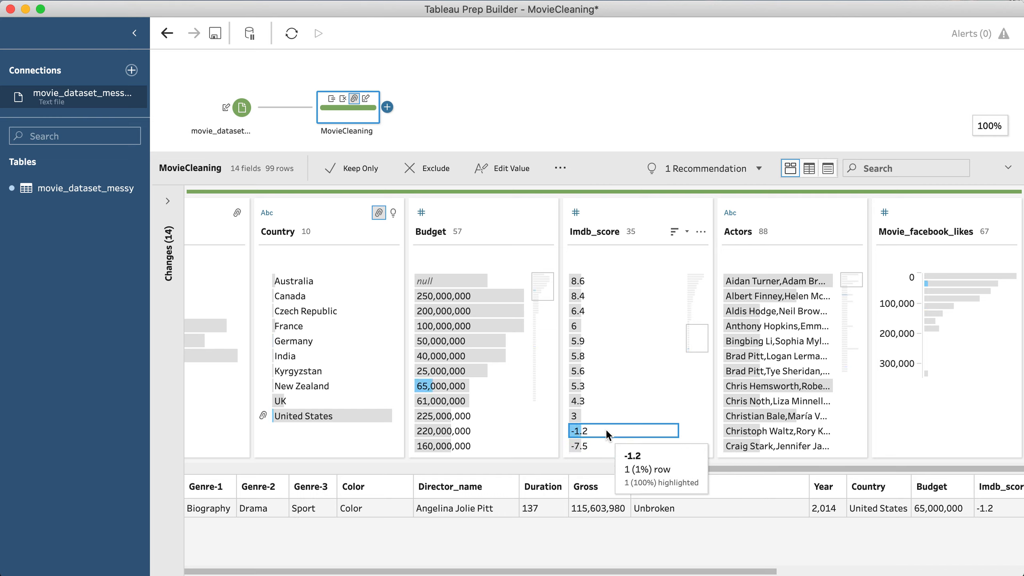
pyautogui.keyDown('super'); pyautogui.click(588, 446); pyautogui.keyUp('super')
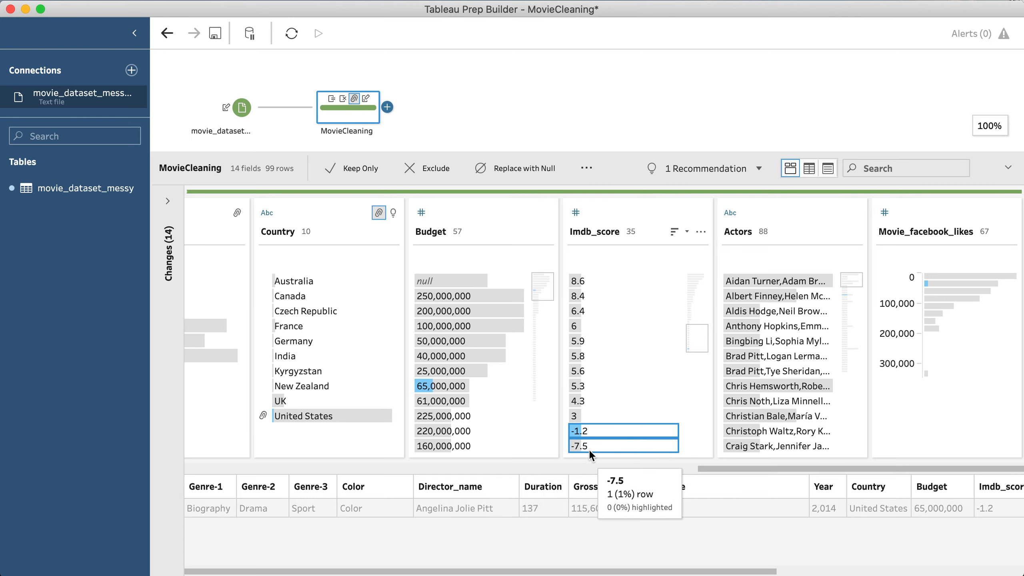
pyautogui.rightClick(591, 444)
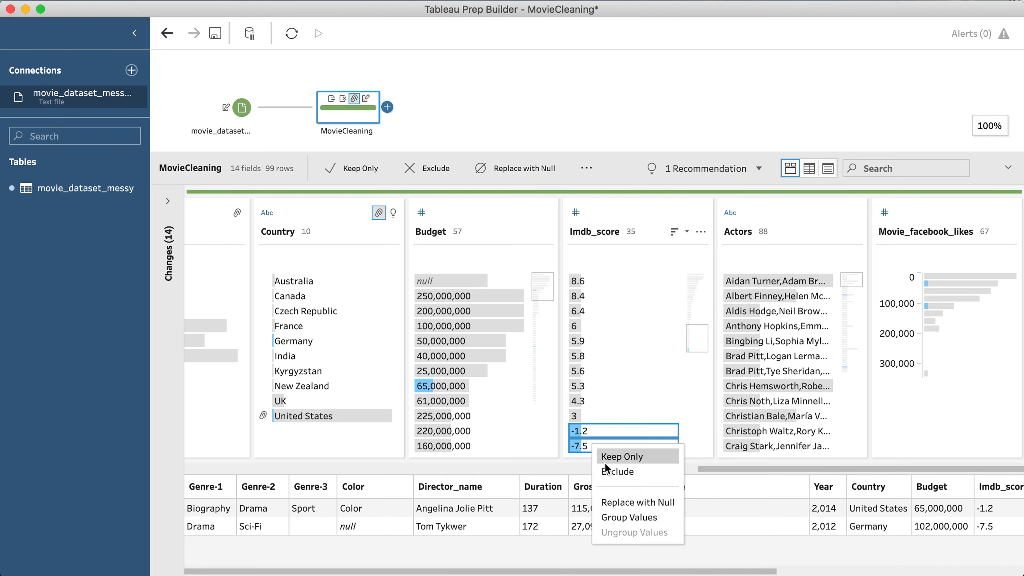
pyautogui.click(630, 500)
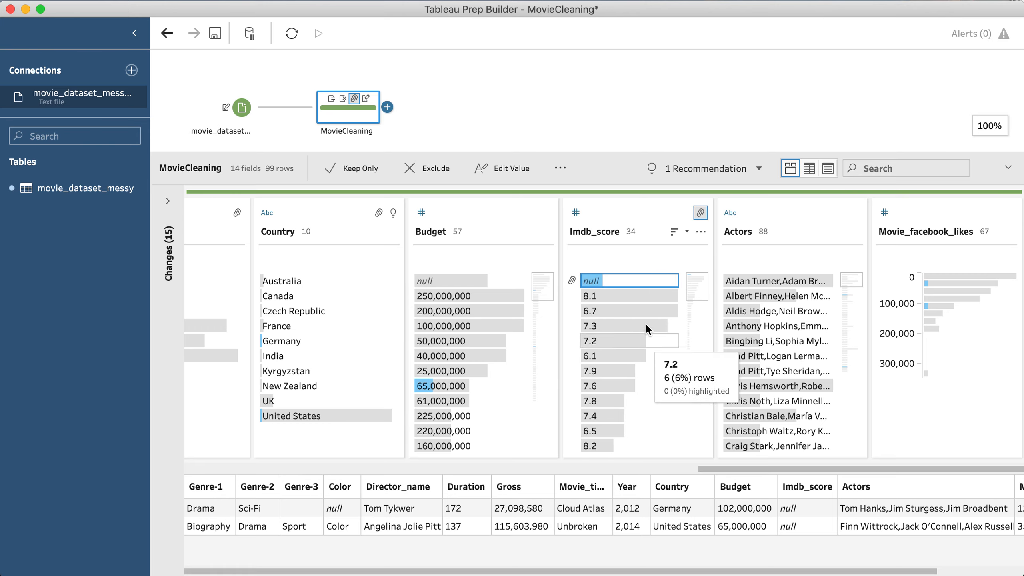
pyautogui.scroll(-5, 637, 405)
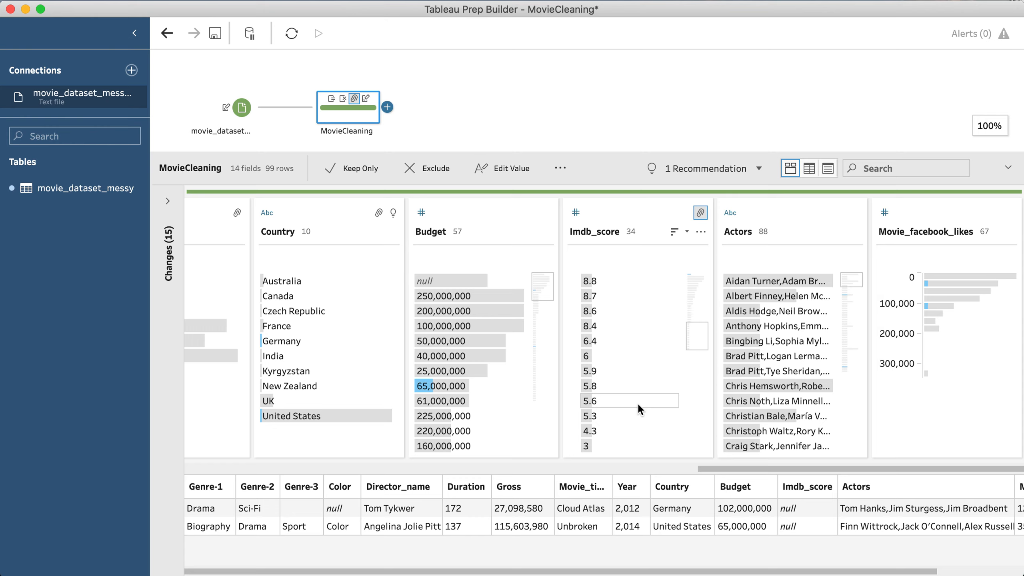
pyautogui.scroll(5, 640, 318)
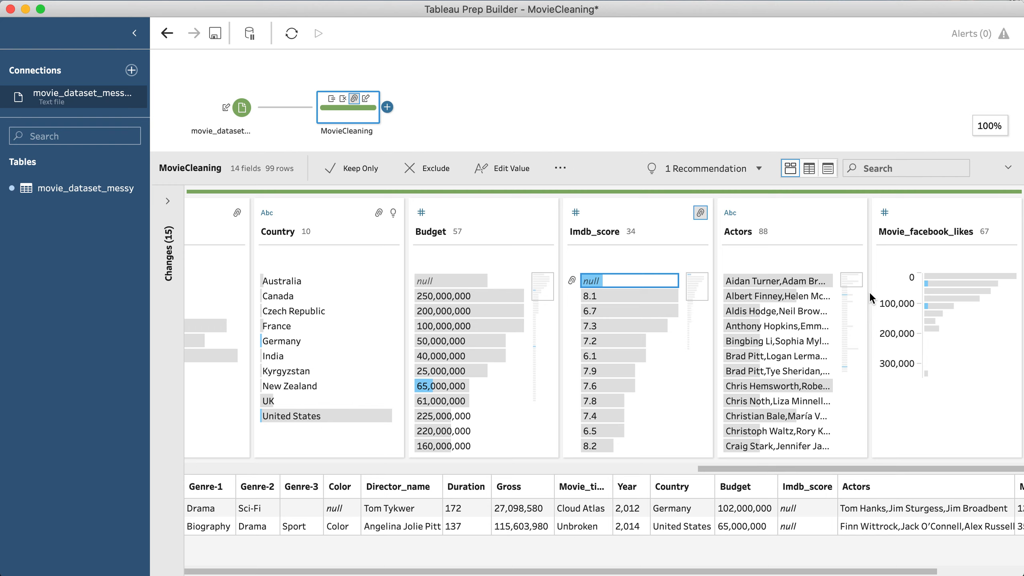
# Widen the Actors field's profile card and split its values with an automatic split
pyautogui.moveTo(869, 291); pyautogui.dragTo(970, 300)
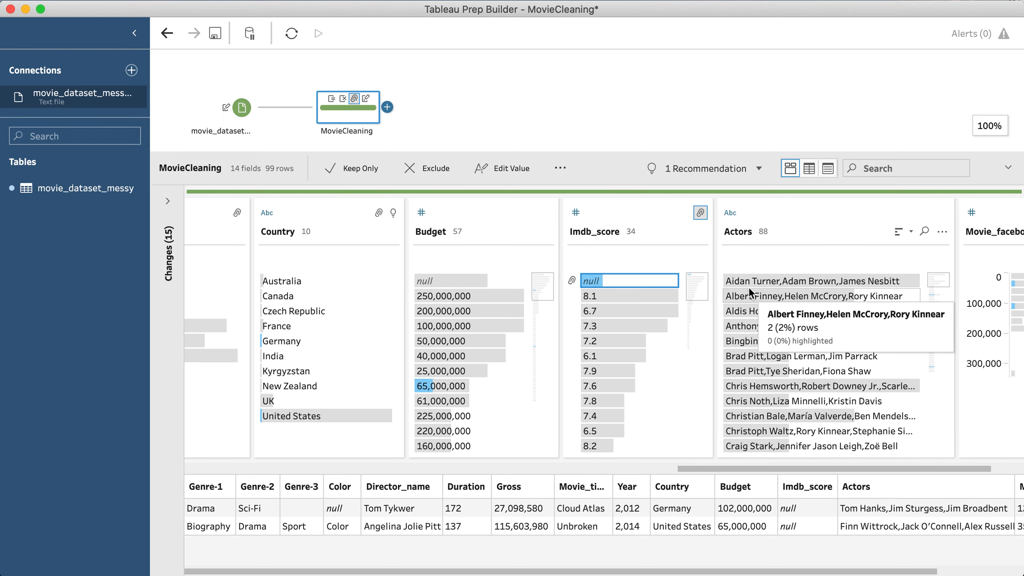
pyautogui.click(940, 232)
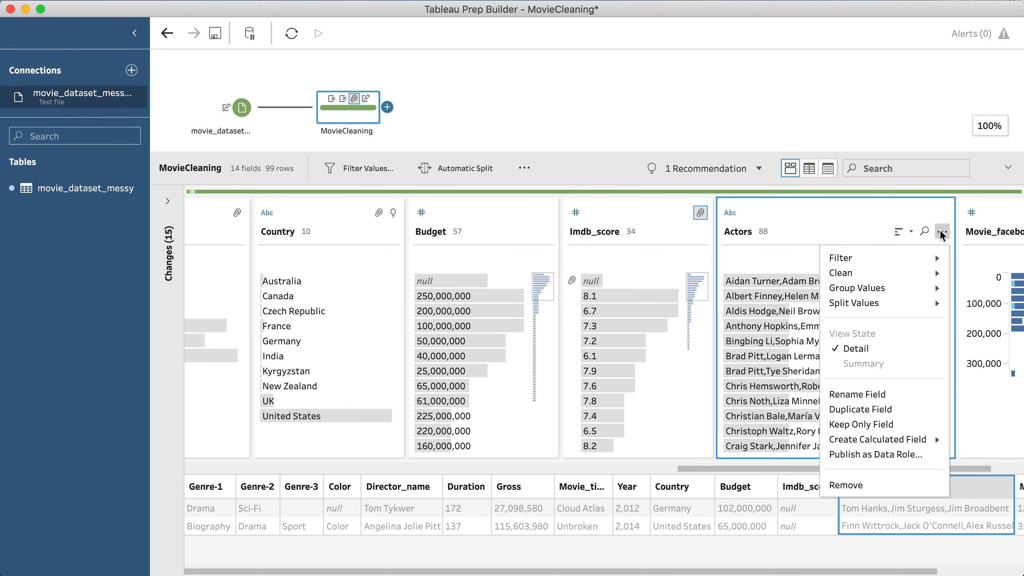
pyautogui.moveTo(895, 301)
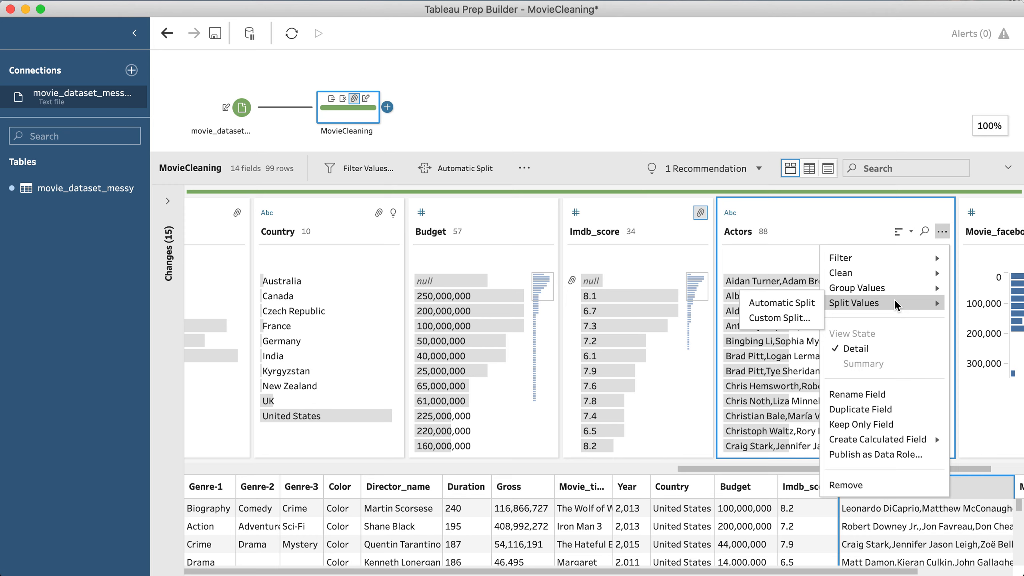
pyautogui.click(796, 303)
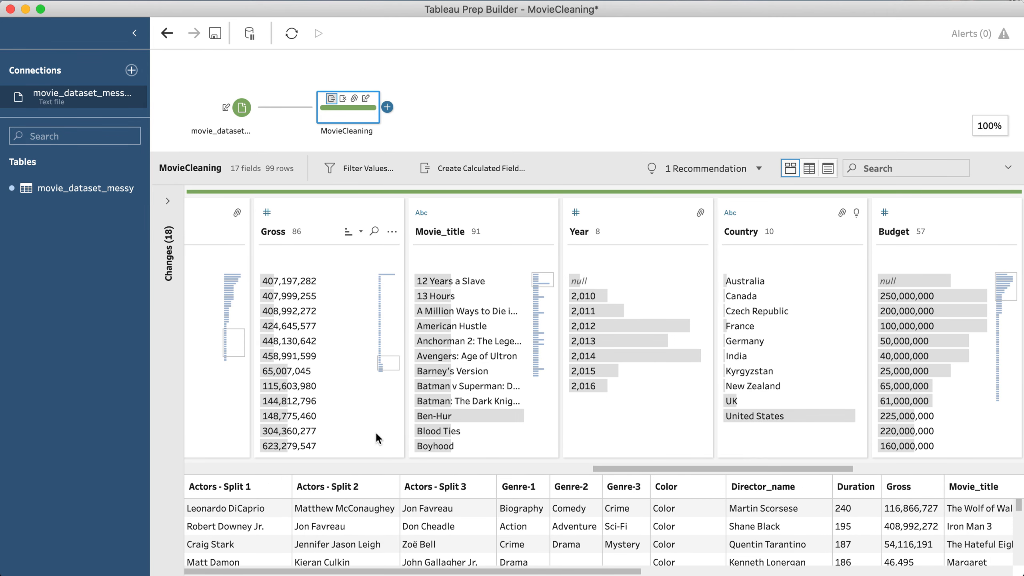
# Rename the three fields split from Actors as Actor-1, Actor-2 and Actor-3
pyautogui.moveTo(608, 469); pyautogui.dragTo(178, 459)
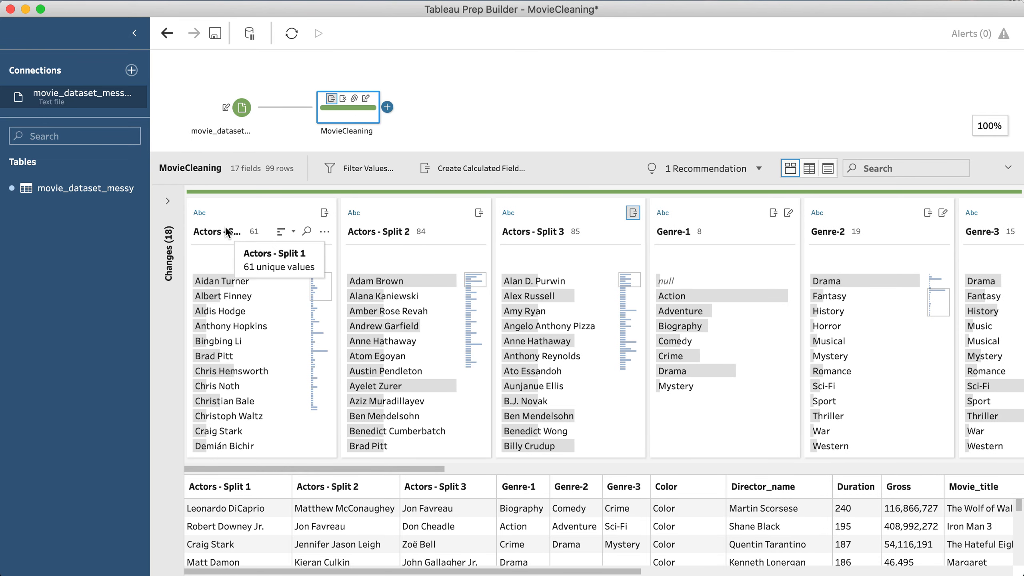
pyautogui.doubleClick(232, 231)
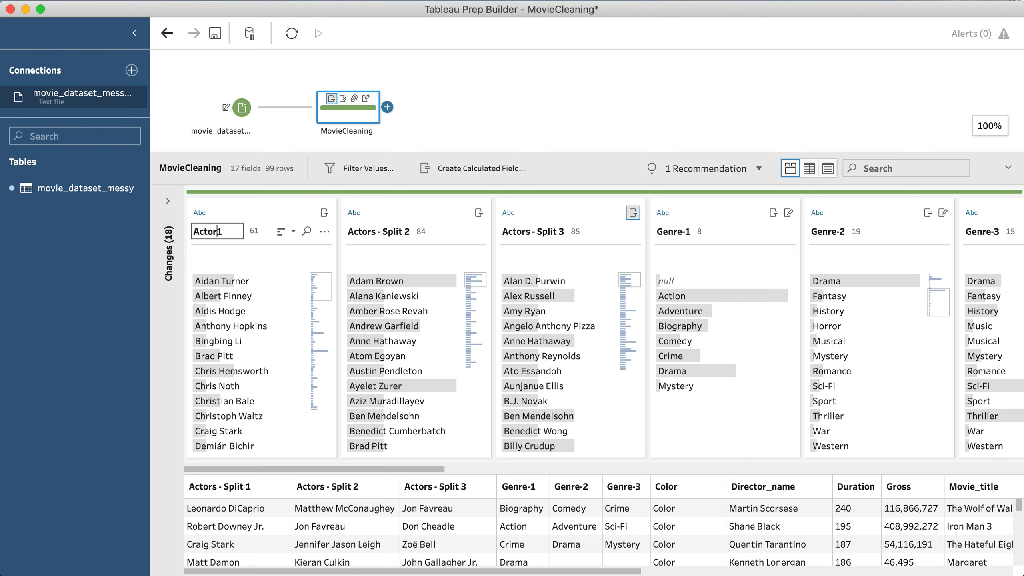
pyautogui.write('Actor-1')
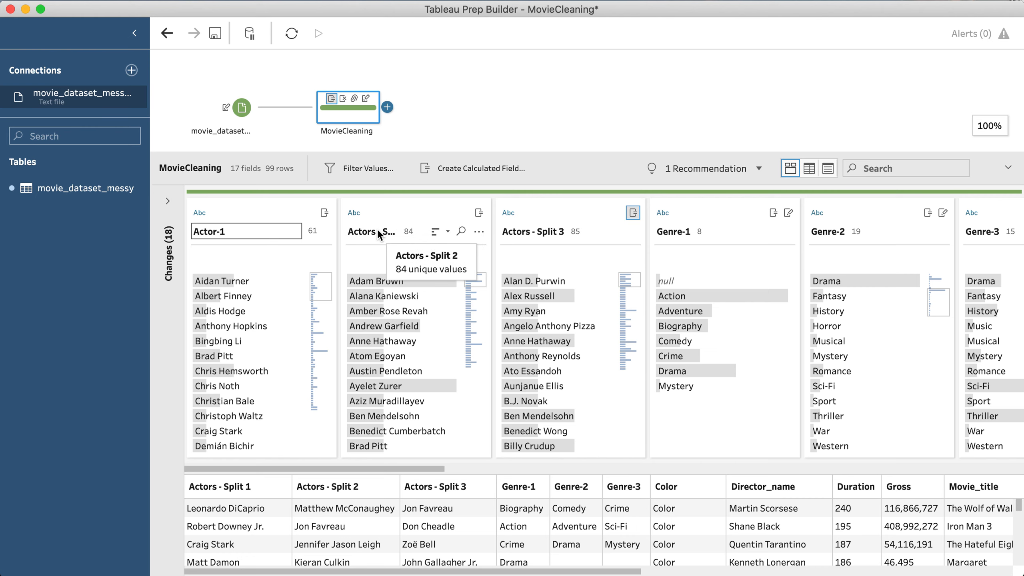
pyautogui.doubleClick(381, 231)
pyautogui.write('Actor-2')
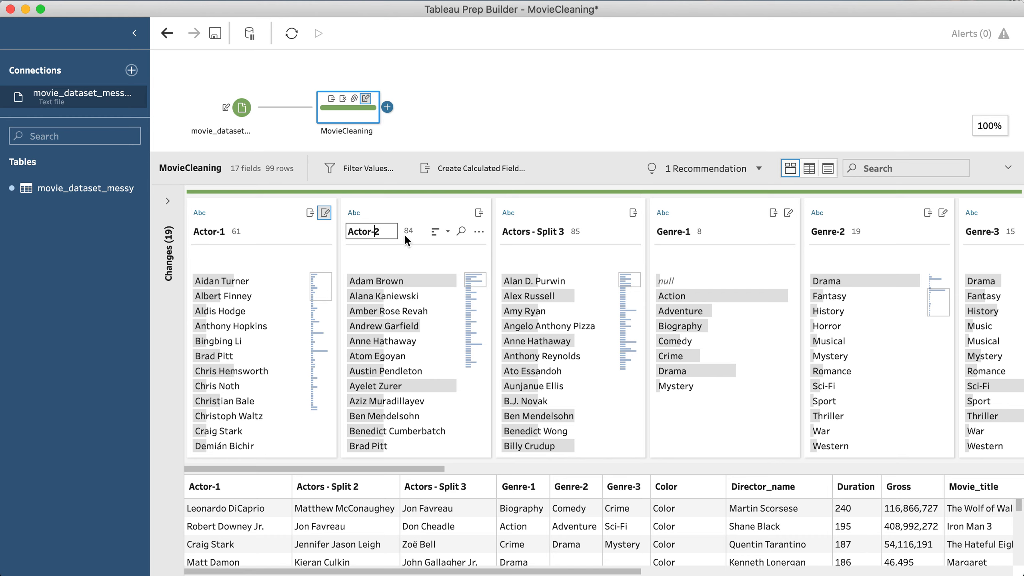
pyautogui.press('Return')
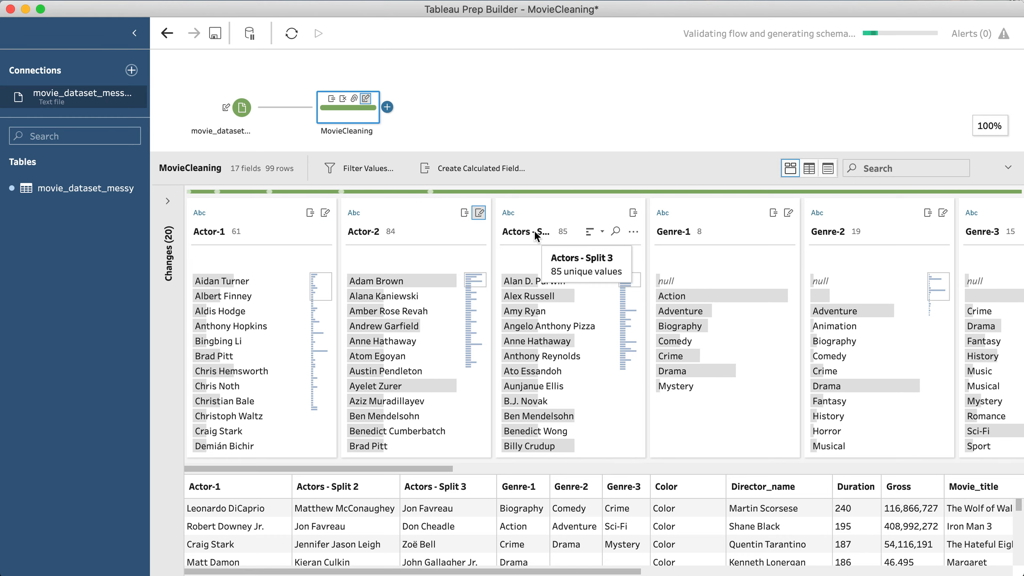
pyautogui.doubleClick(530, 231)
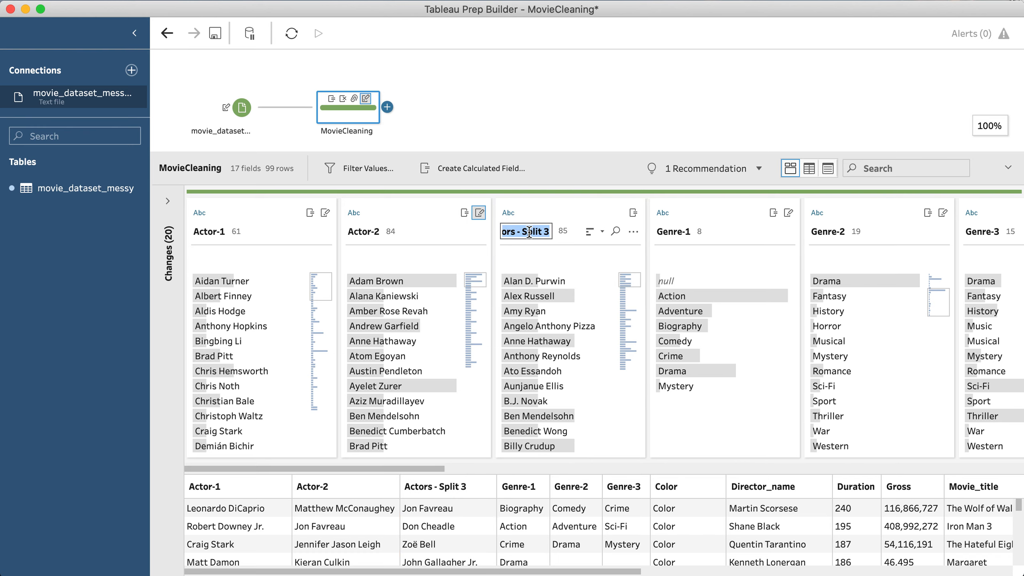
pyautogui.doubleClick(538, 232)
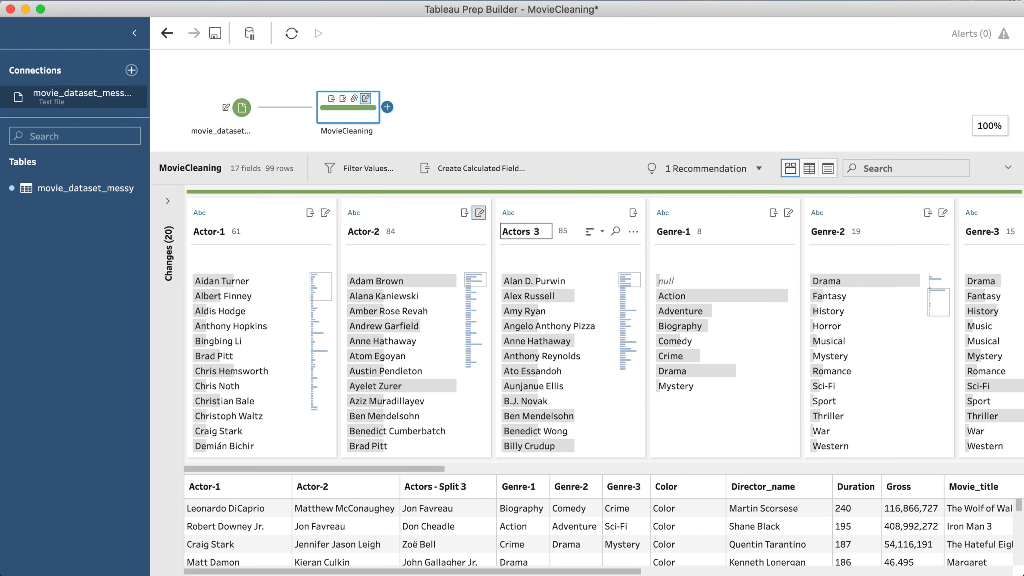
pyautogui.press('BackSpace')
pyautogui.write('-')
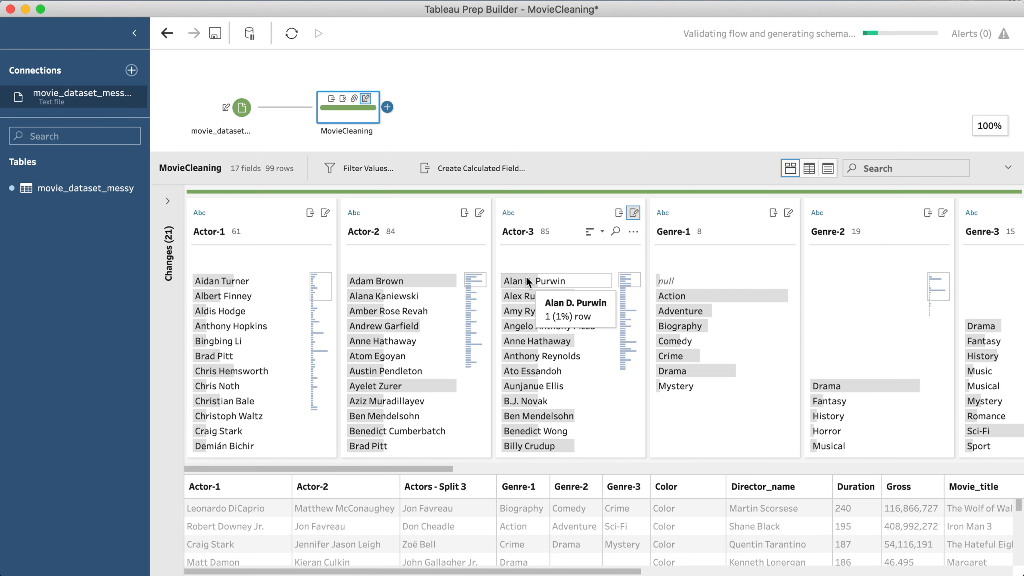
pyautogui.click(526, 276)
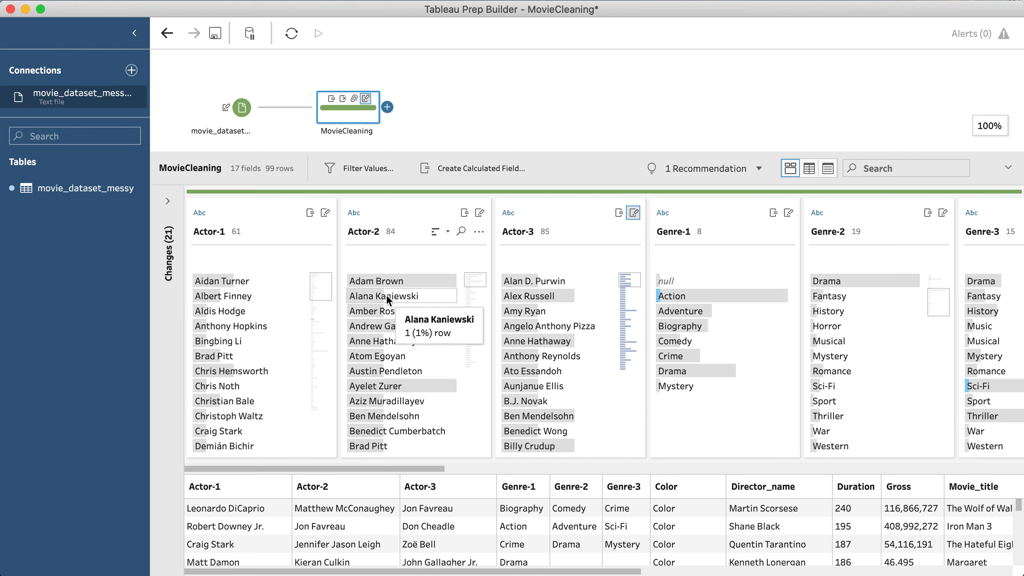
# Remove the original unsplit Actors field from the cleaning step
pyautogui.hscroll(15, 528, 285)
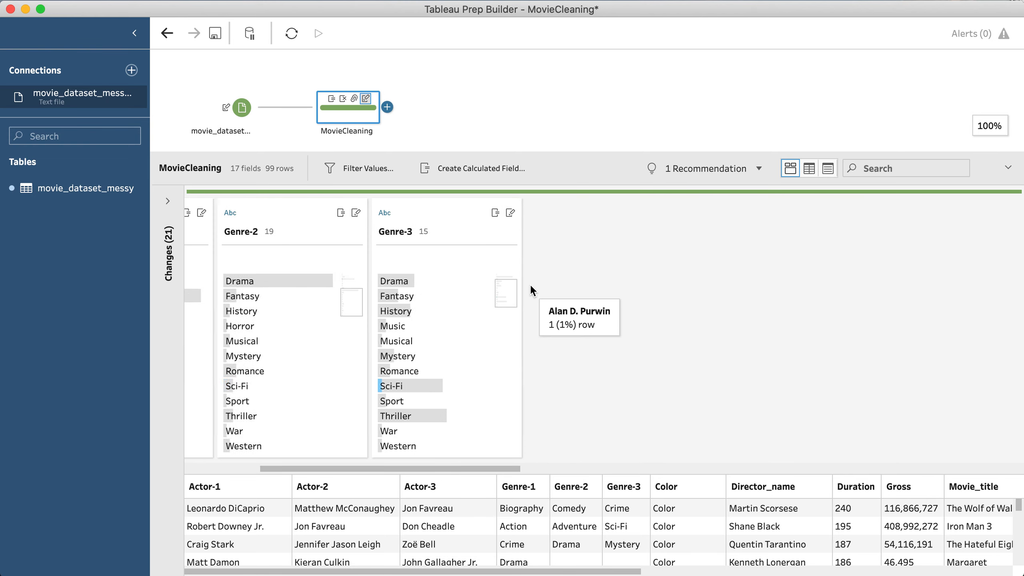
pyautogui.hscroll(12, 528, 283)
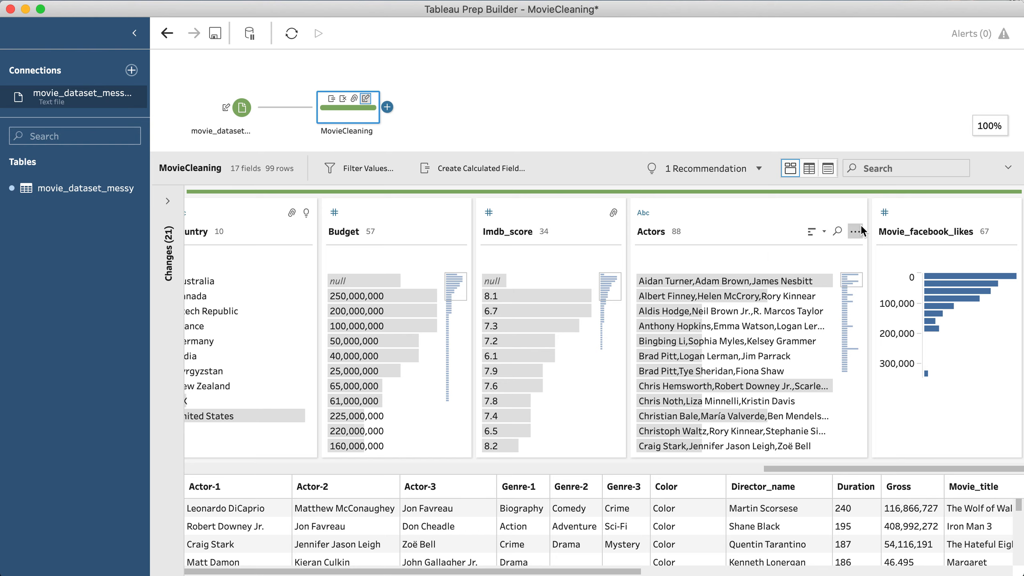
pyautogui.click(855, 232)
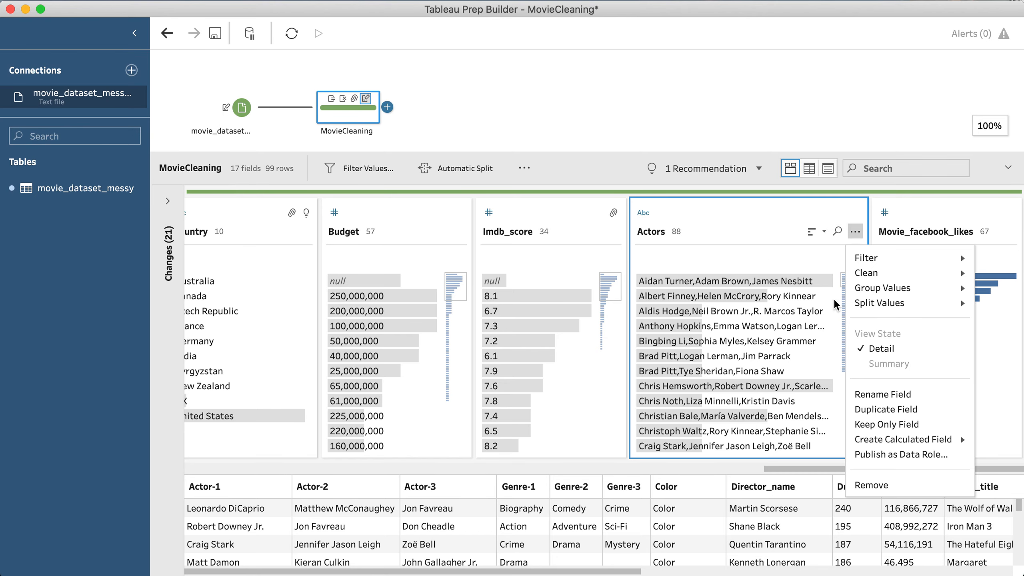
pyautogui.click(874, 485)
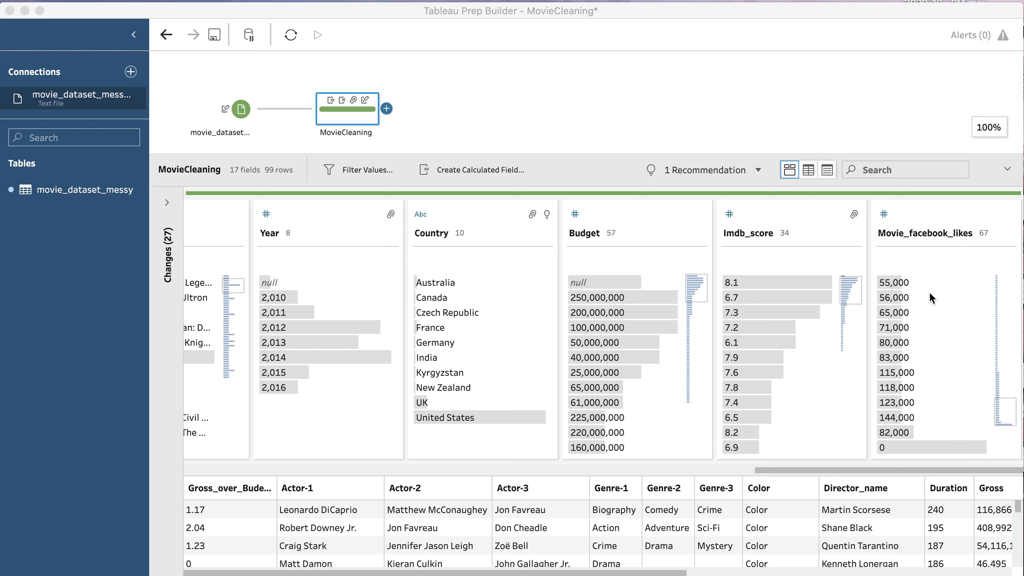
# Look through the values of the Movie_facebook_likes field, ending at the start of the list
pyautogui.scroll(-5, 928, 291)
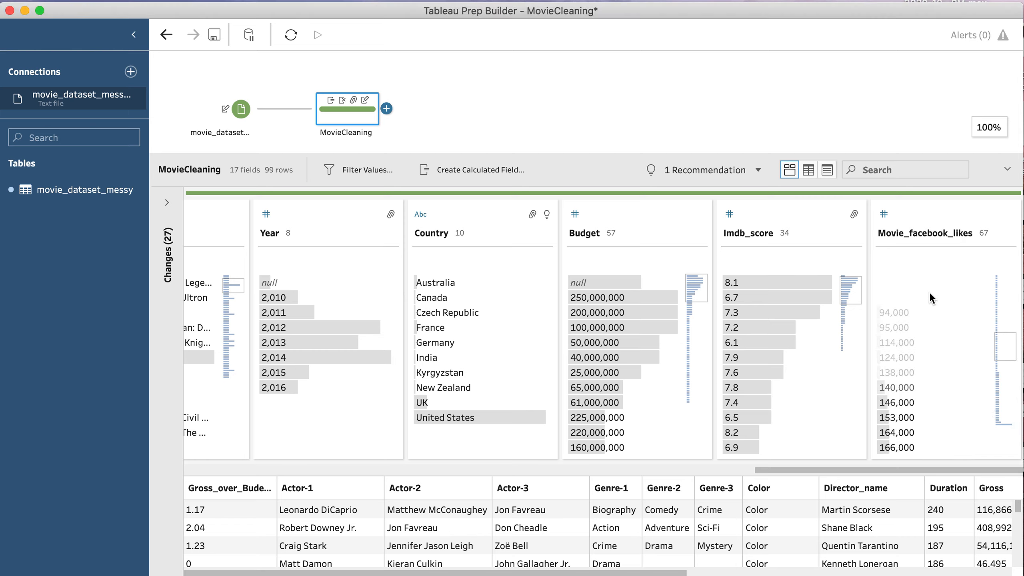
pyautogui.click(991, 295)
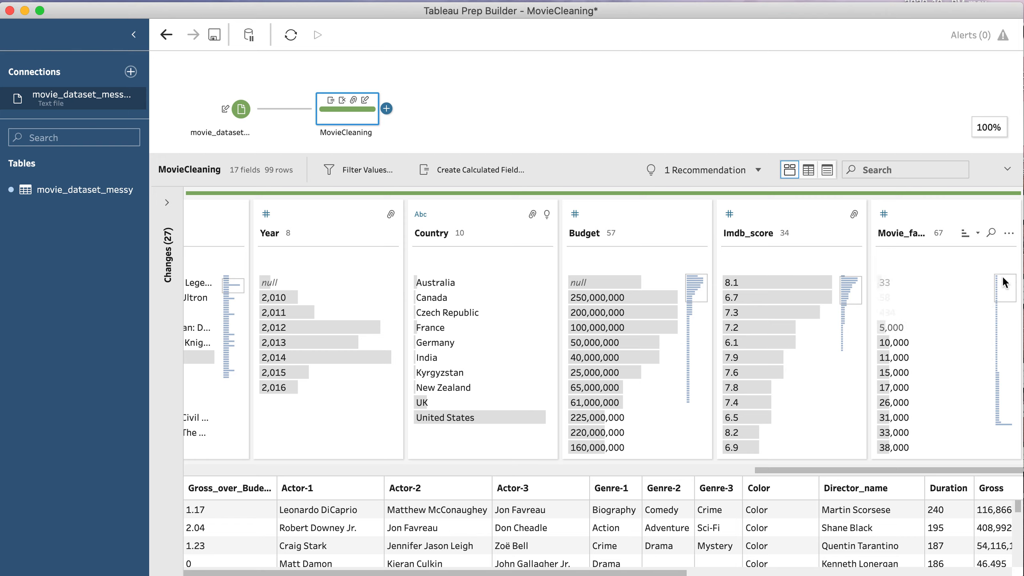
pyautogui.moveTo(1002, 289); pyautogui.dragTo(997, 265)
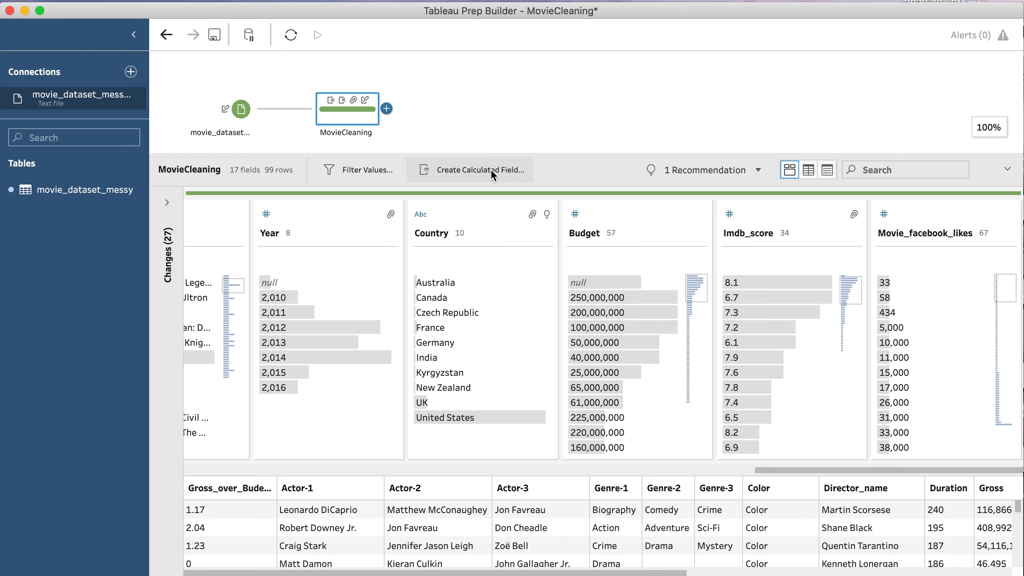
# Start a new calculated field in the MovieCleaning step and name it Gross_over_budget
pyautogui.moveTo(520, 344)
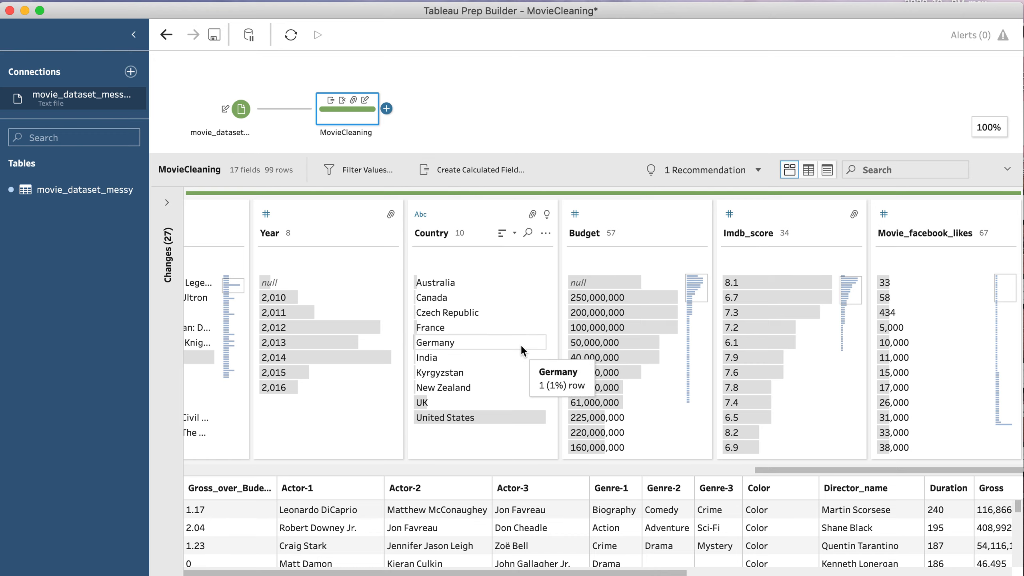
pyautogui.hscroll(-5, 520, 344)
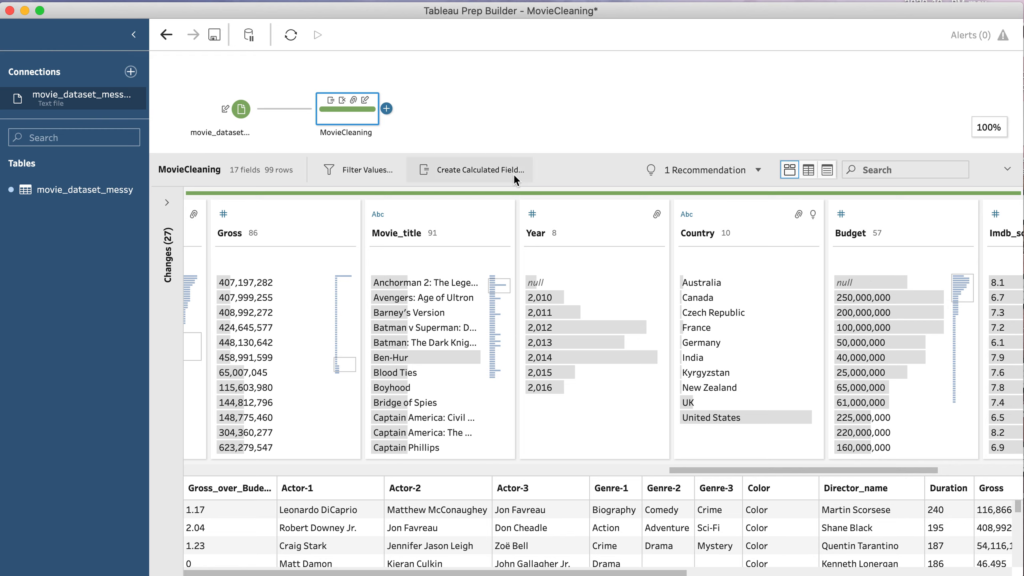
pyautogui.click(500, 173)
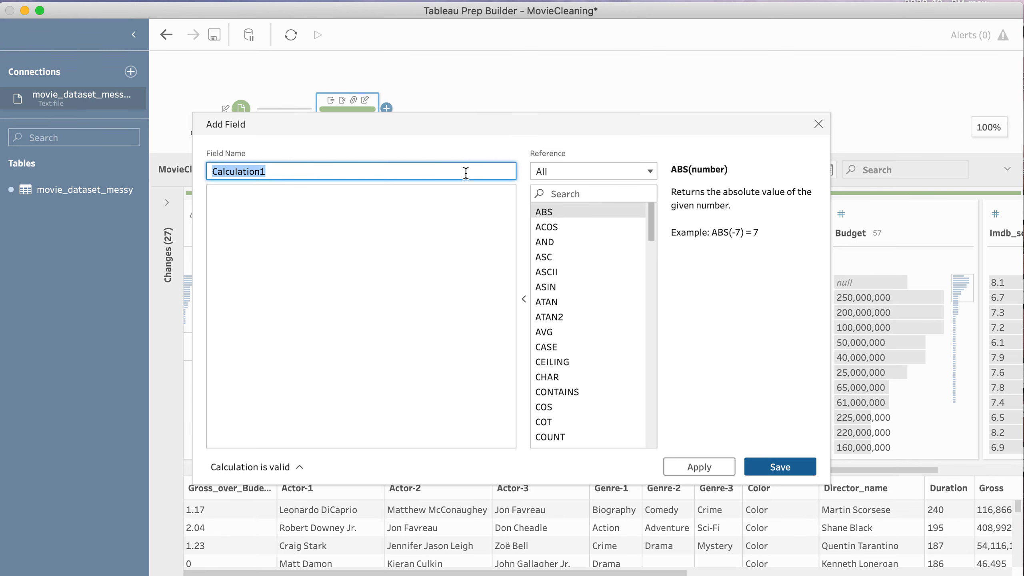
pyautogui.write('Groos')
pyautogui.press('BackSpace')
pyautogui.write('ss_over_budegt')
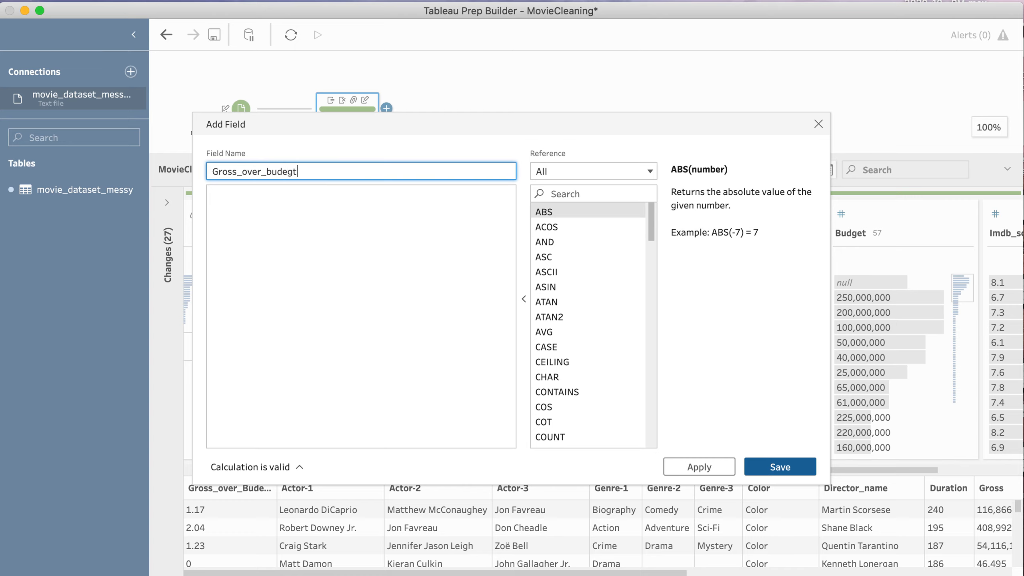
pyautogui.press('BackSpace')
pyautogui.press('BackSpace')
pyautogui.write('get')
# Enter the formula [Gross]/[Budget] for the Gross_over_budget calculation
pyautogui.click(316, 209)
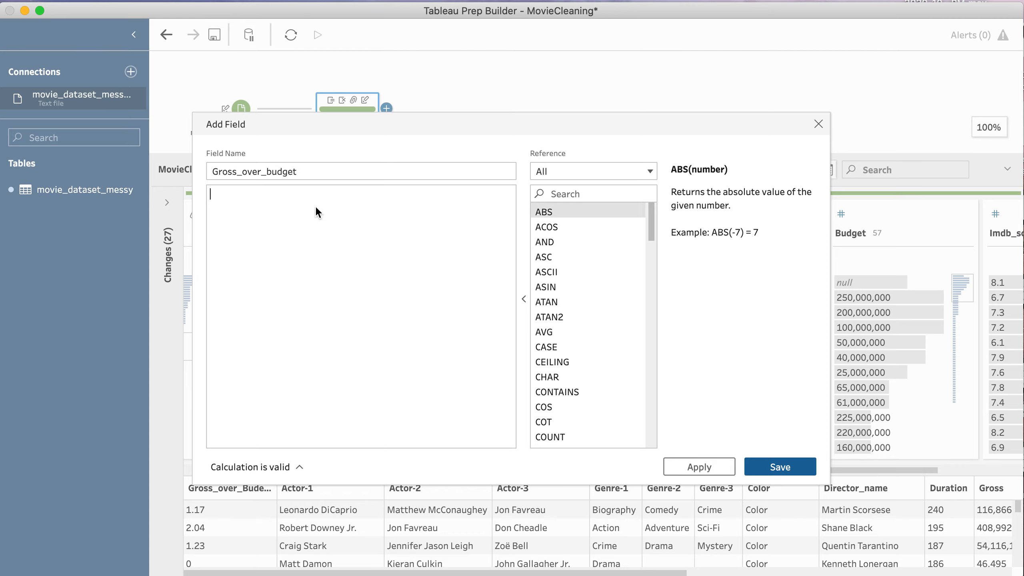
pyautogui.write('Gri')
pyautogui.press('BackSpace')
pyautogui.press('BackSpace')
pyautogui.write('ro')
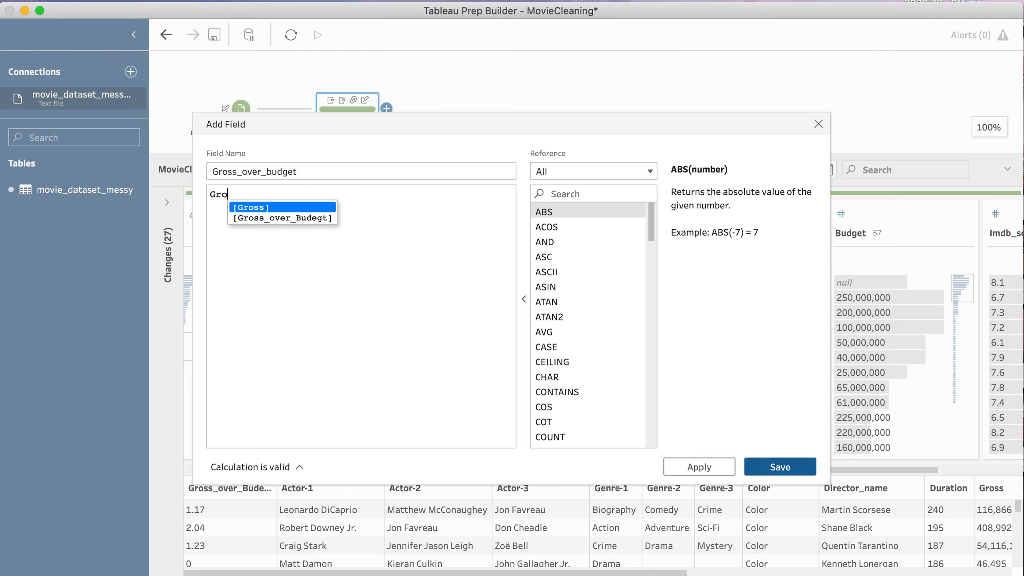
pyautogui.press('Return')
pyautogui.write('/')
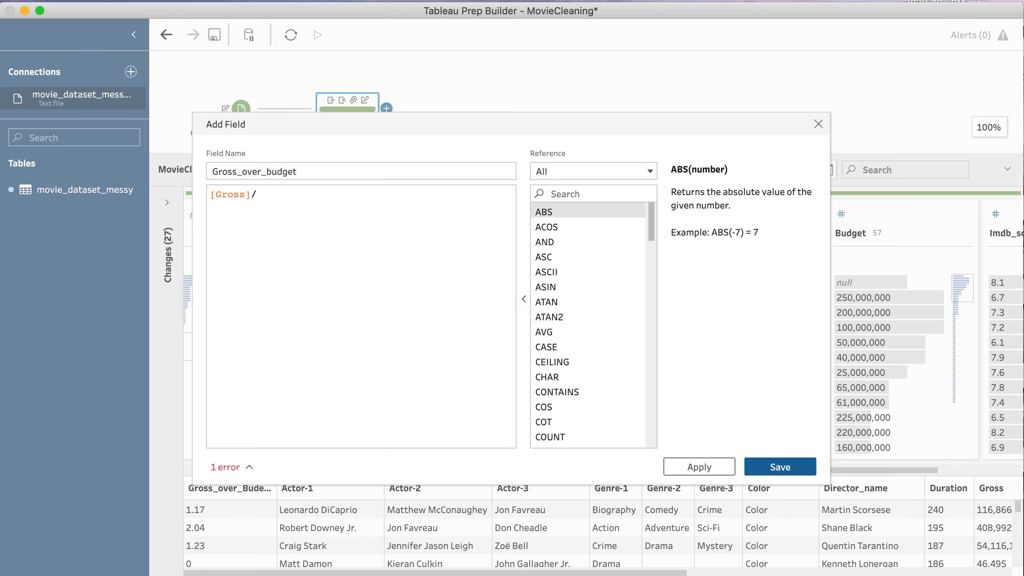
pyautogui.write('Bu')
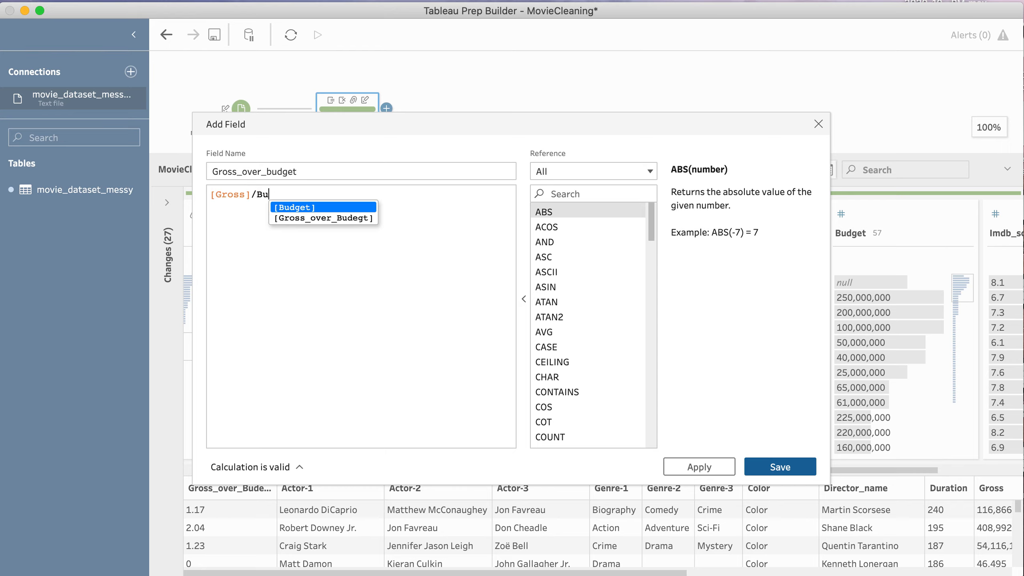
pyautogui.press('Return')
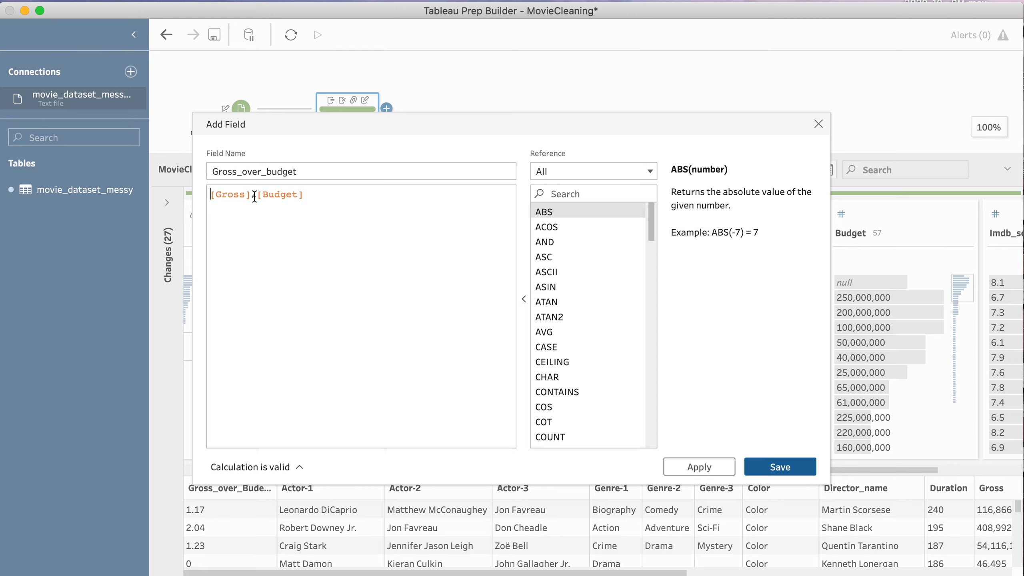
# Wrap the formula as Round([Gross]/[Budget],2) to round the ratio to two decimals, and save the calculated field
pyautogui.write('Round')
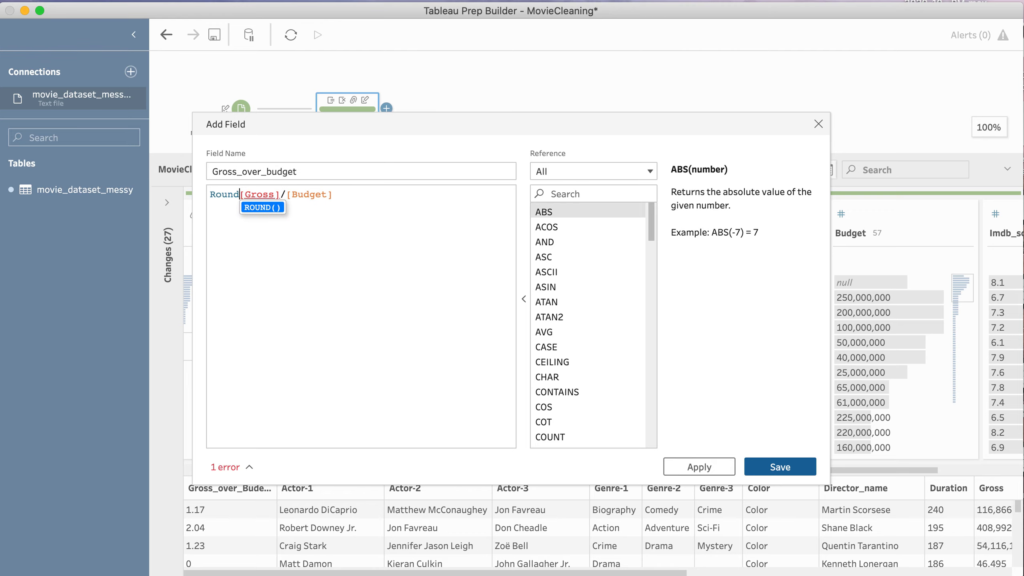
pyautogui.write('(')
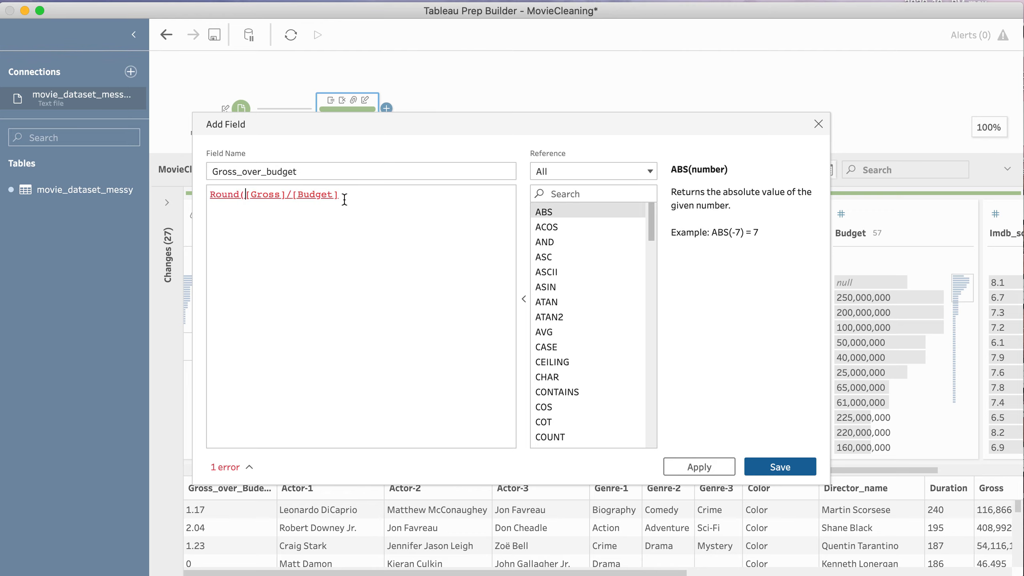
pyautogui.click(351, 196)
pyautogui.write(',2)')
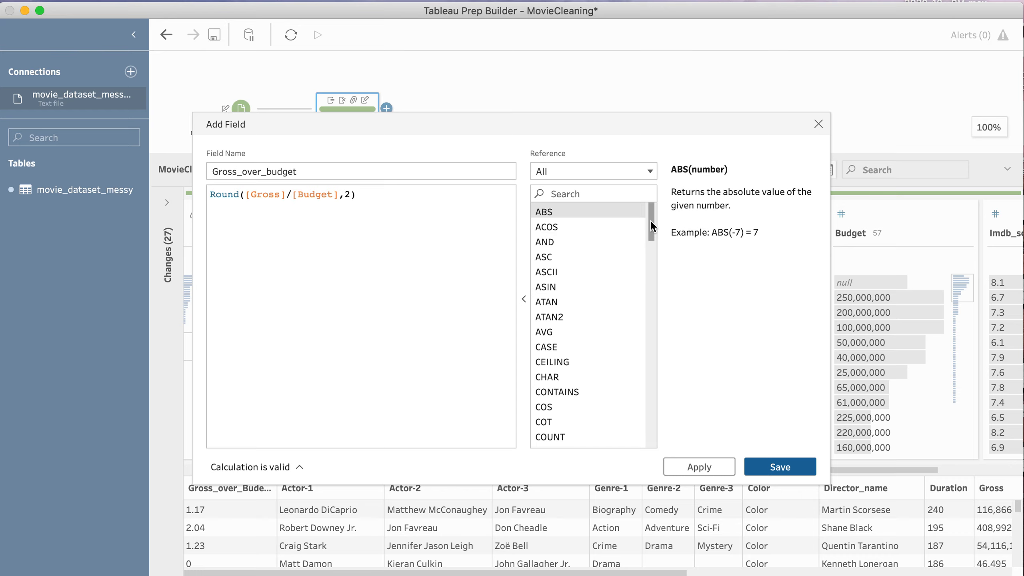
pyautogui.moveTo(650, 220); pyautogui.dragTo(650, 411)
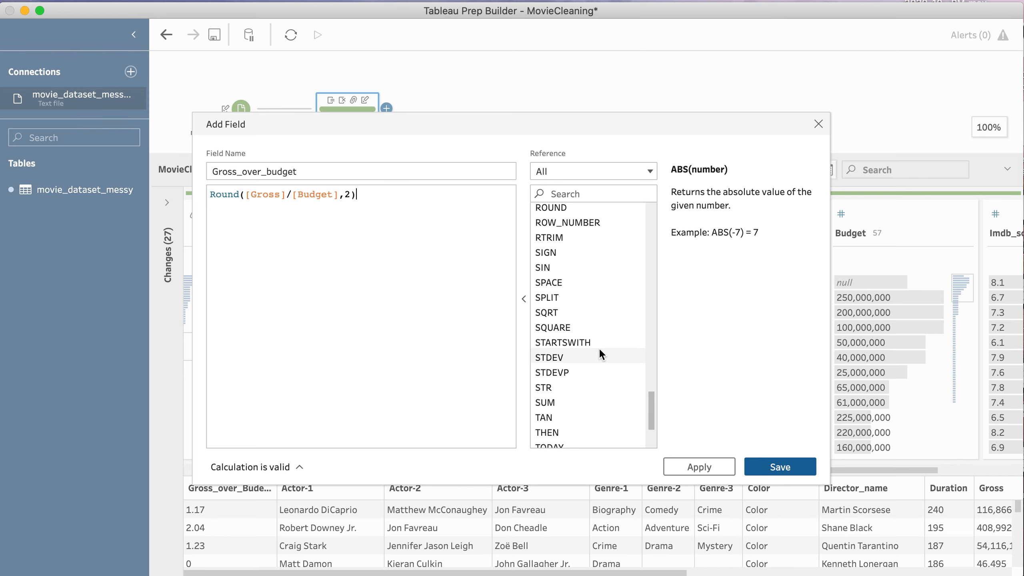
pyautogui.click(793, 466)
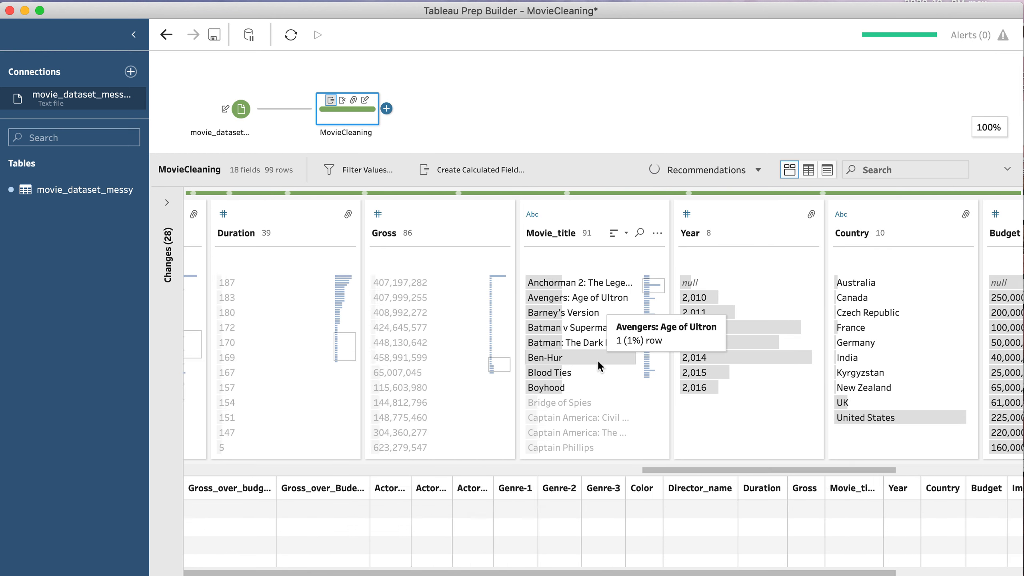
# Sort the profile values of the new Gross_over_budget field and look through them, ending at the start of the list
pyautogui.hscroll(-18, 612, 324)
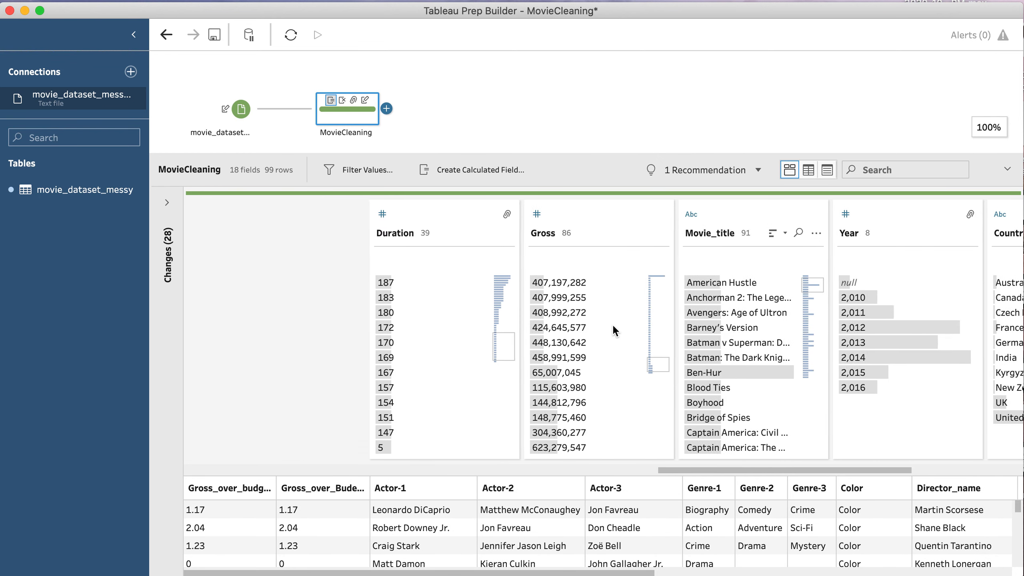
pyautogui.hscroll(-10, 612, 324)
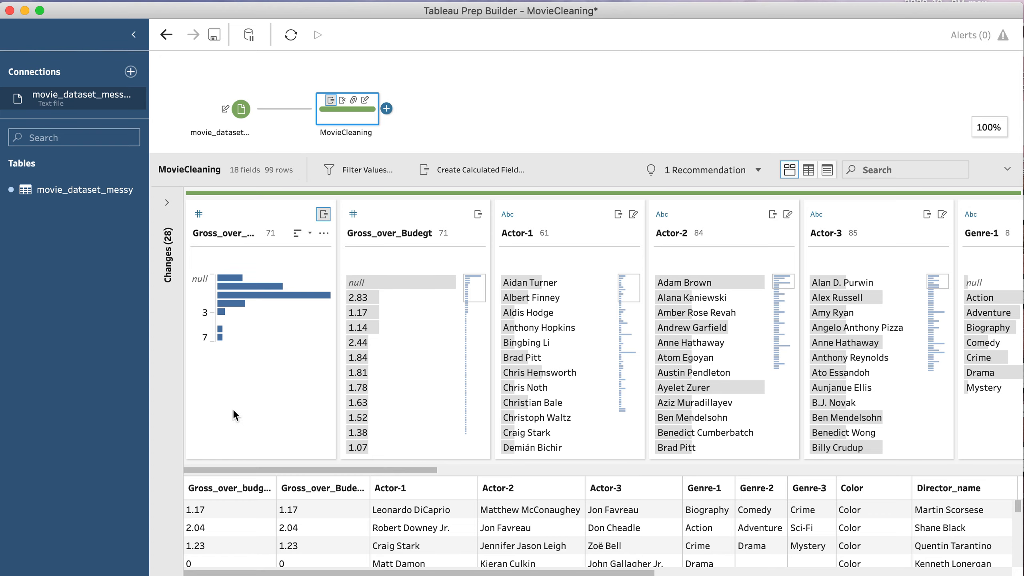
pyautogui.click(298, 232)
pyautogui.scroll(-10, 217, 368)
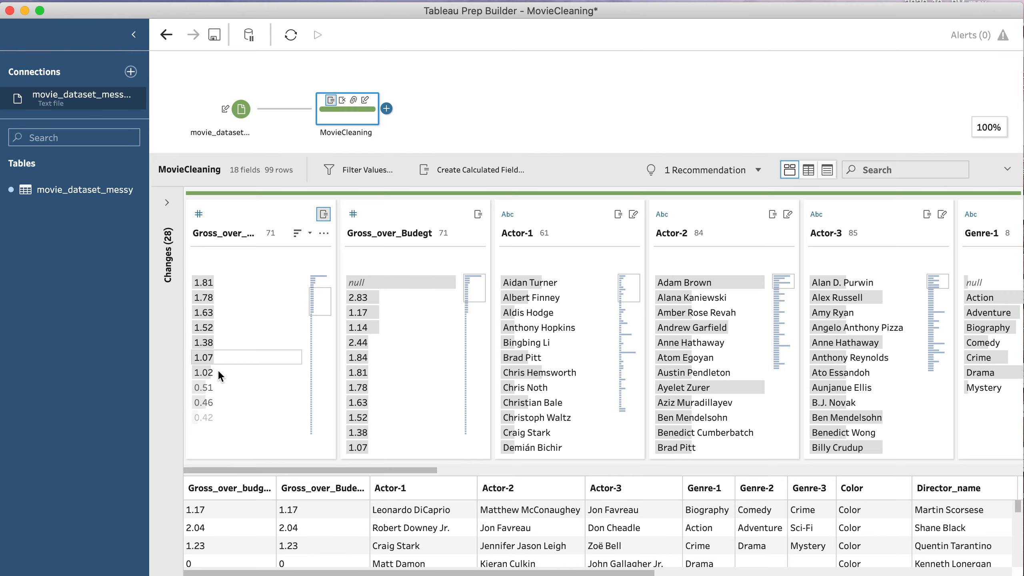
pyautogui.scroll(-15, 218, 368)
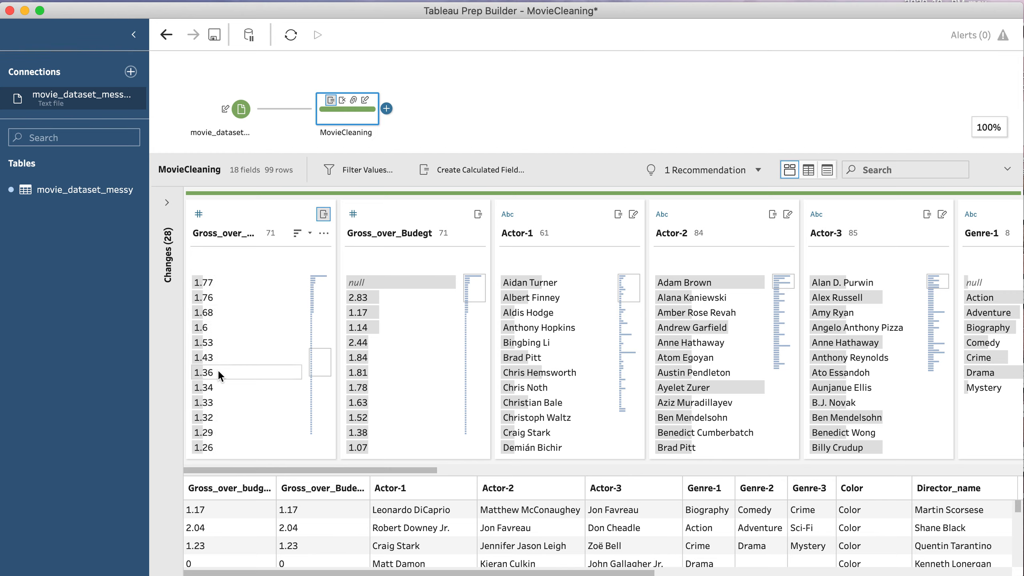
pyautogui.scroll(20, 218, 369)
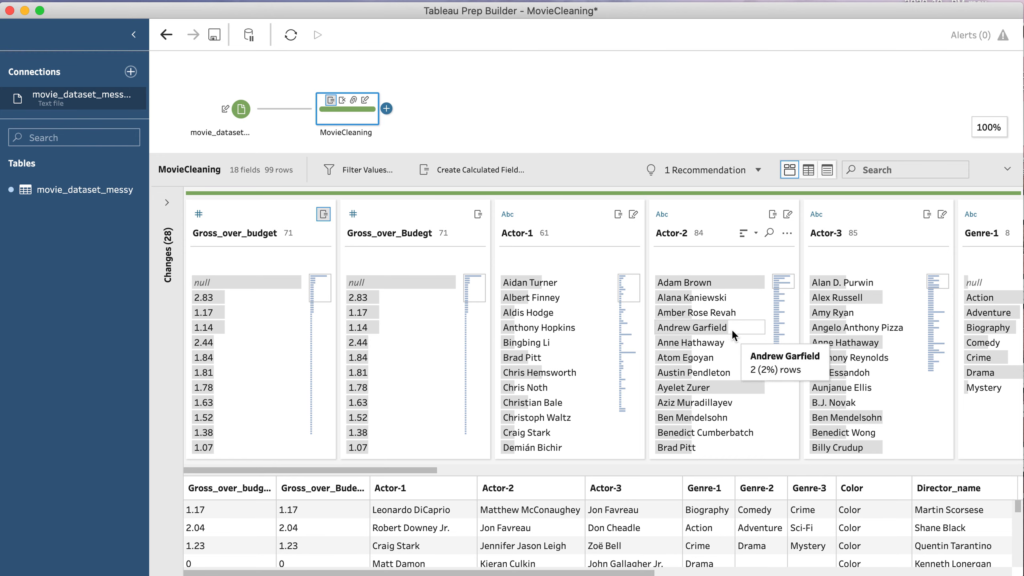
# Add an output step after MovieCleaning and set its output type to Comma Separated Values (.csv)
pyautogui.click(387, 107)
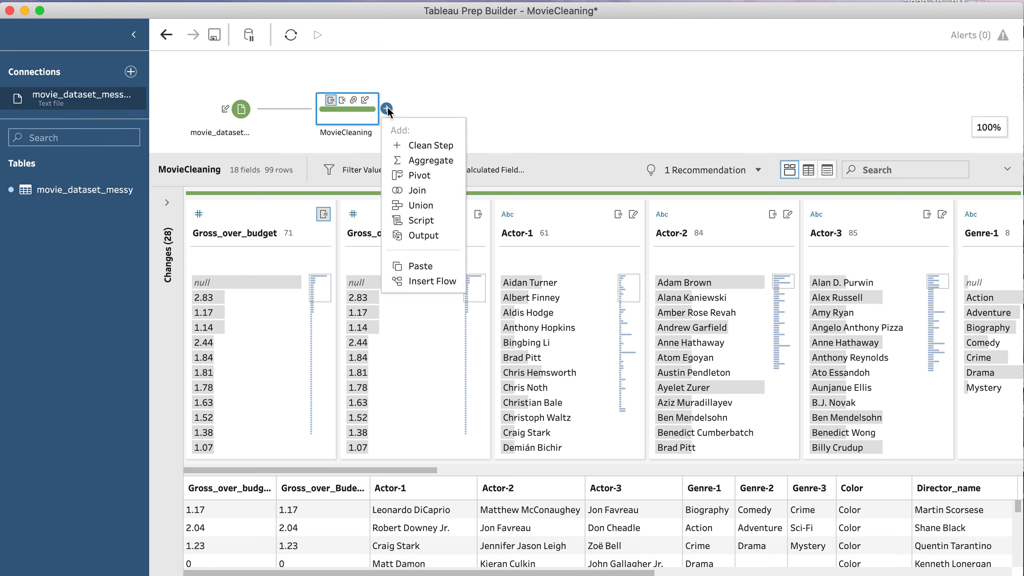
pyautogui.click(437, 236)
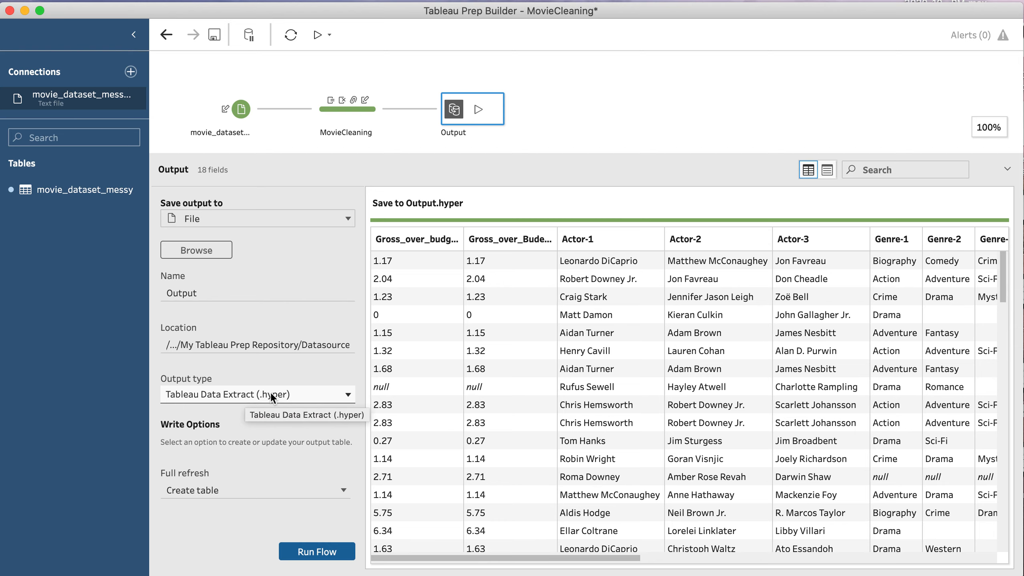
pyautogui.click(304, 389)
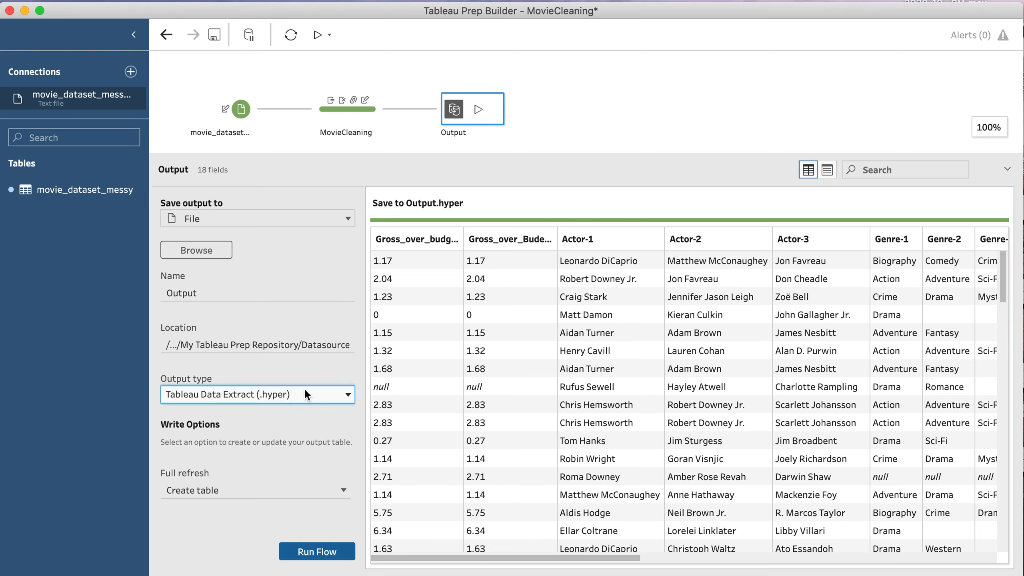
pyautogui.click(294, 432)
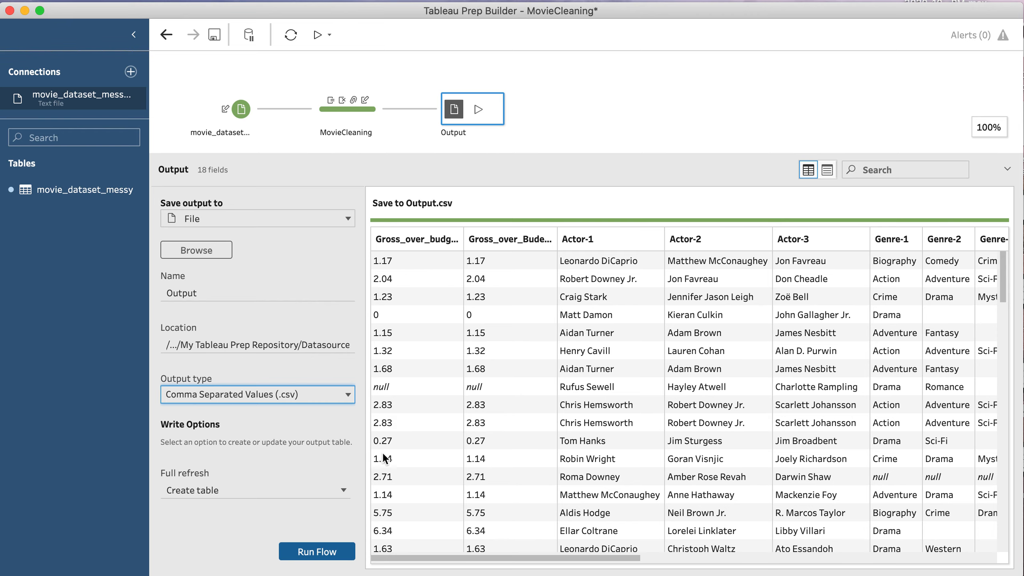
# Run the flow, replacing the existing Output.csv file, and dismiss the completion dialog
pyautogui.click(313, 550)
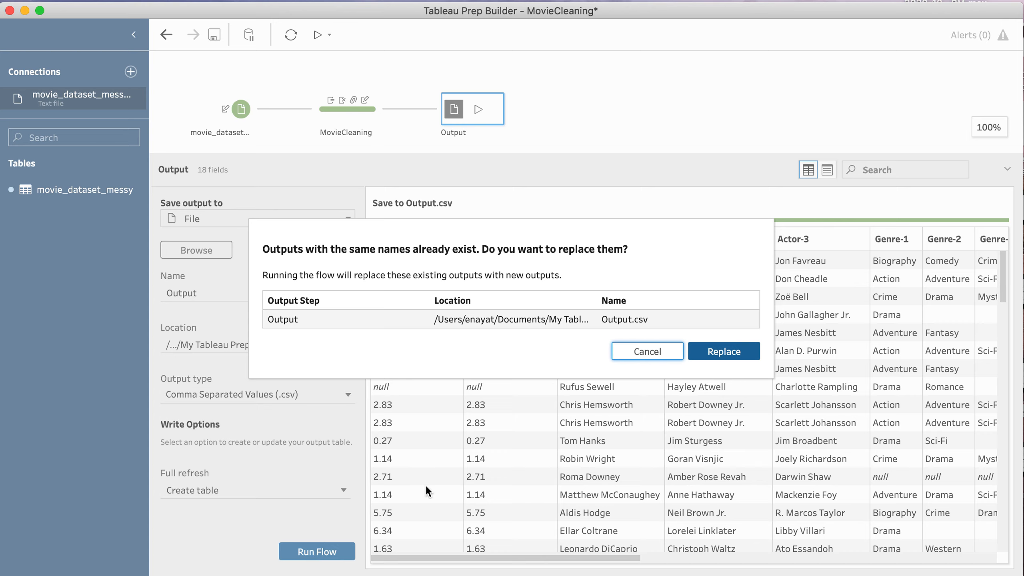
pyautogui.click(713, 351)
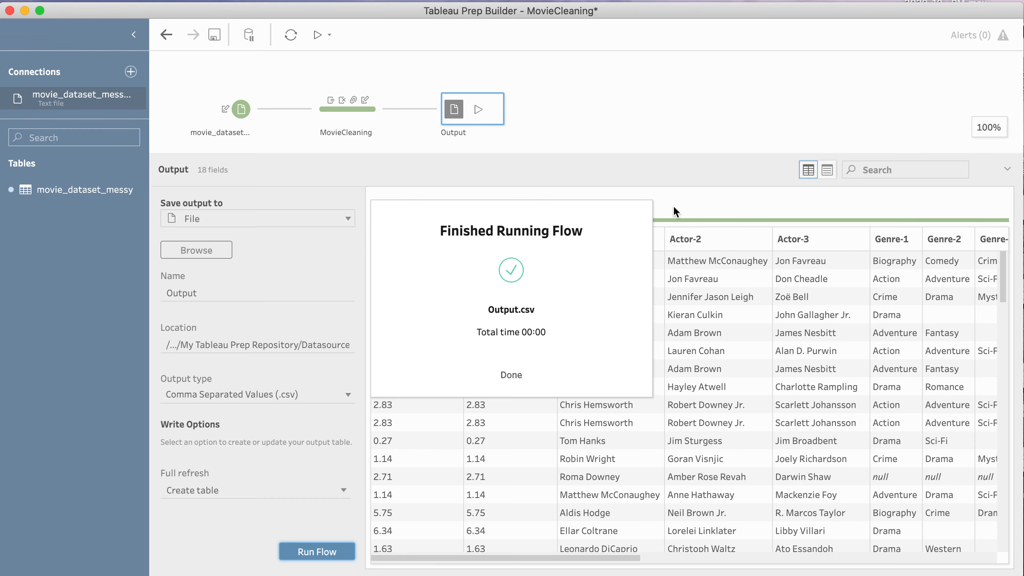
pyautogui.click(695, 172)
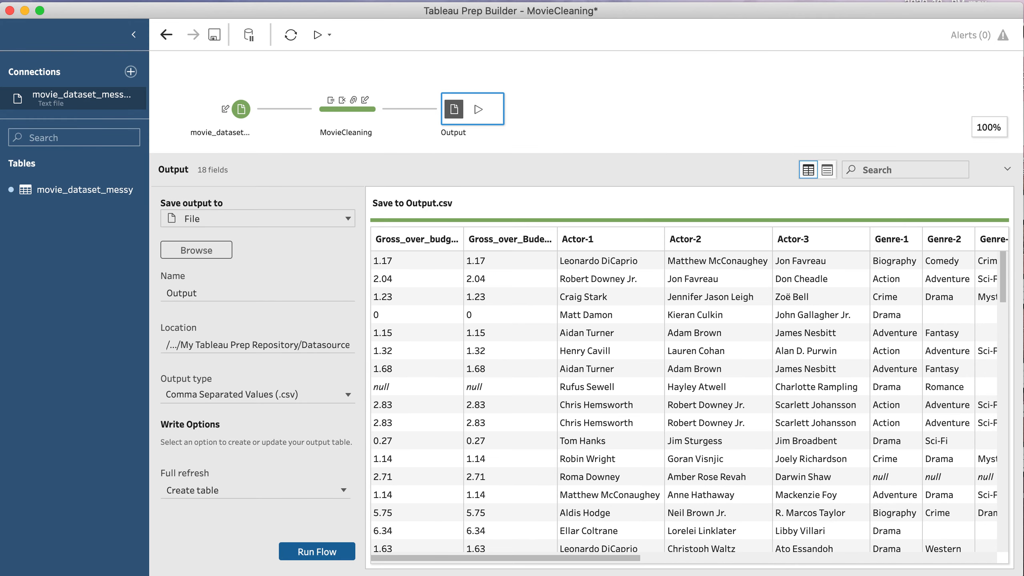